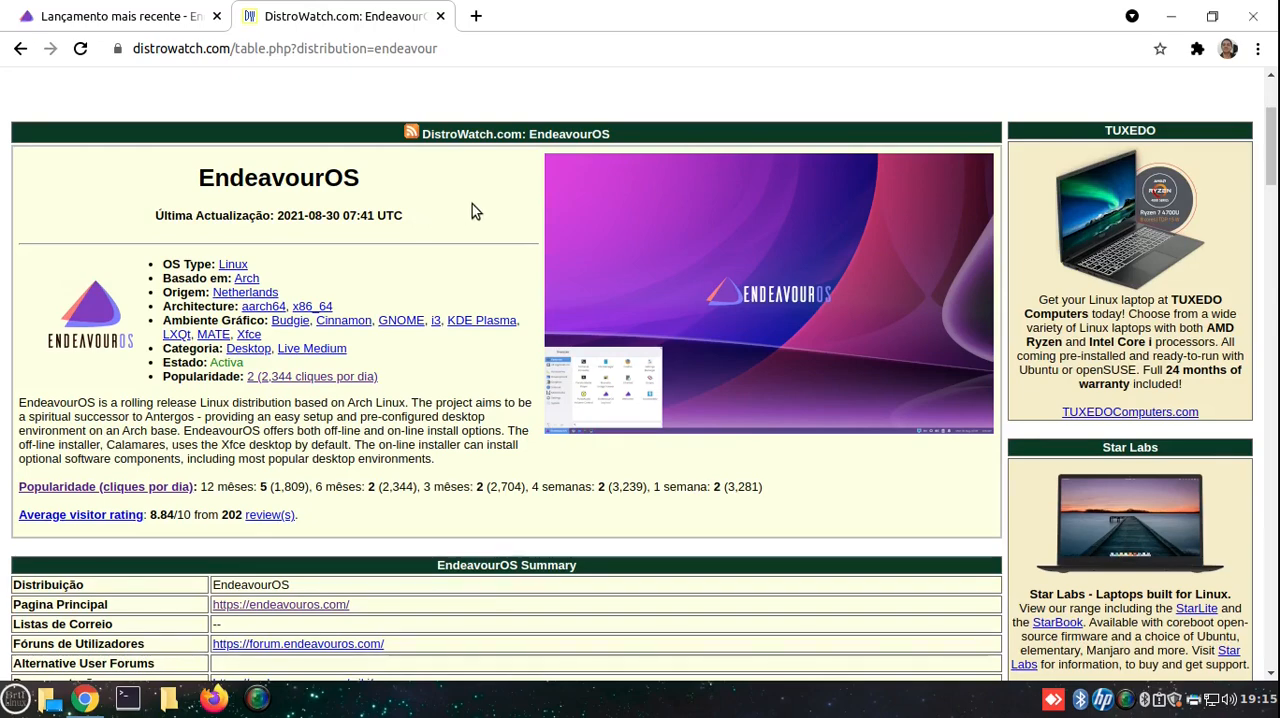
- Review EndeavourOS's DistroWatch page, covering the rolling release description, last update date and summary table
scroll(438, 226, "down", 3)
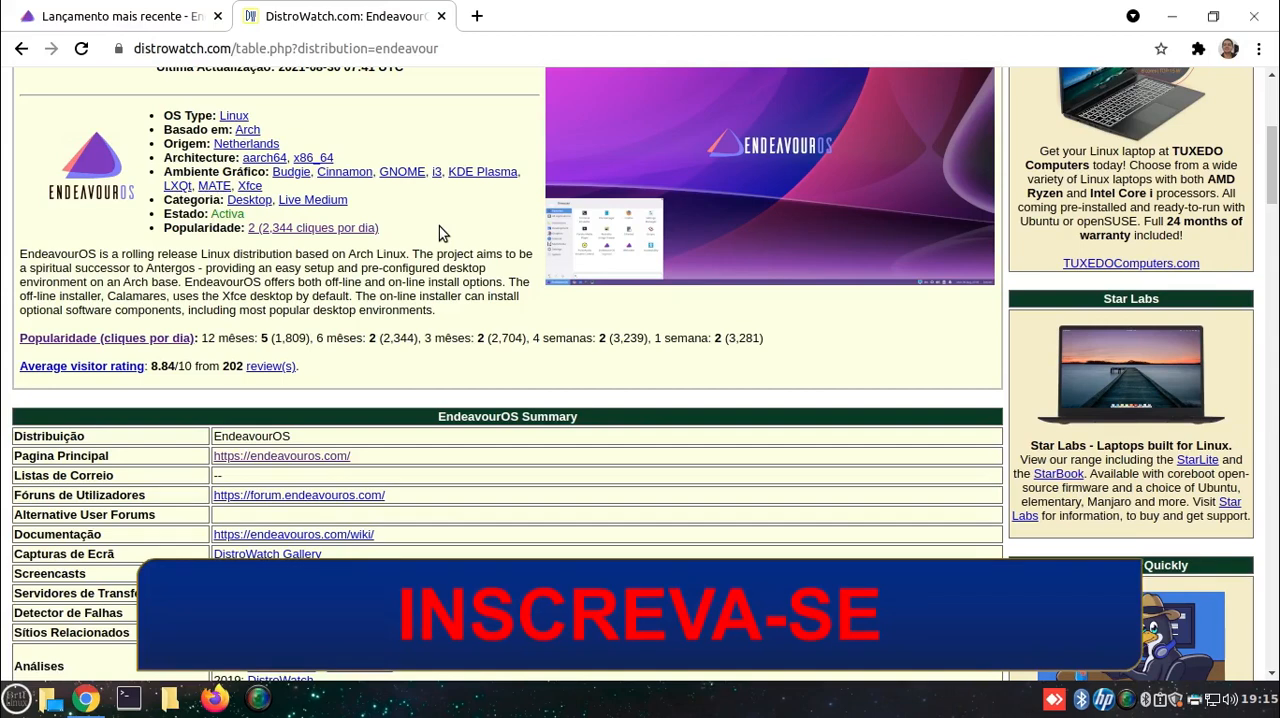
scroll(439, 226, "up", 3)
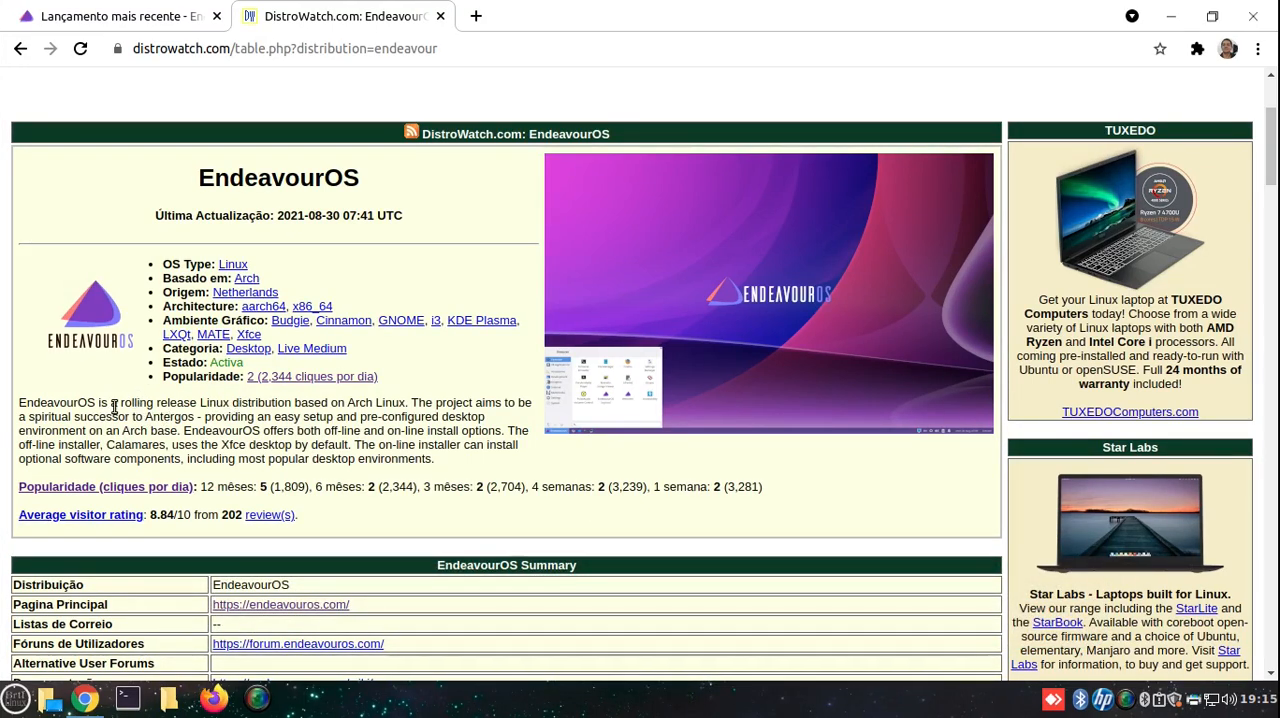
left_click_drag(121, 401, 200, 403)
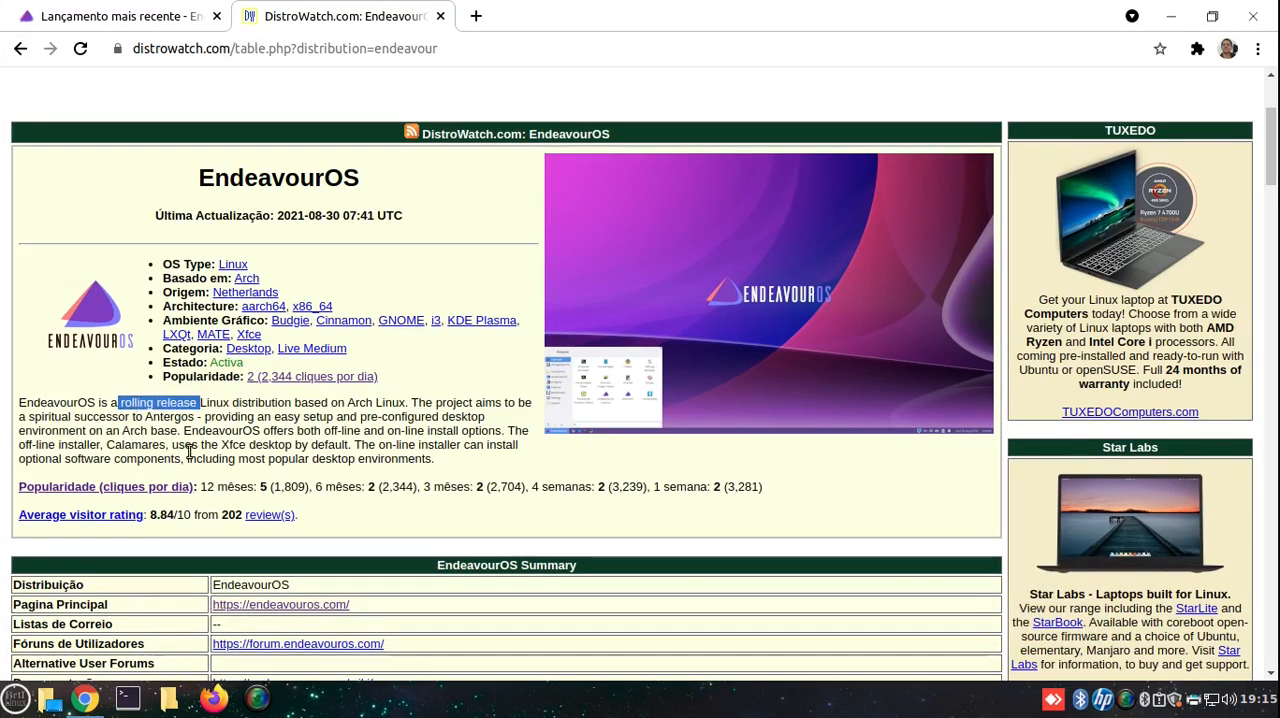
left_click(421, 360)
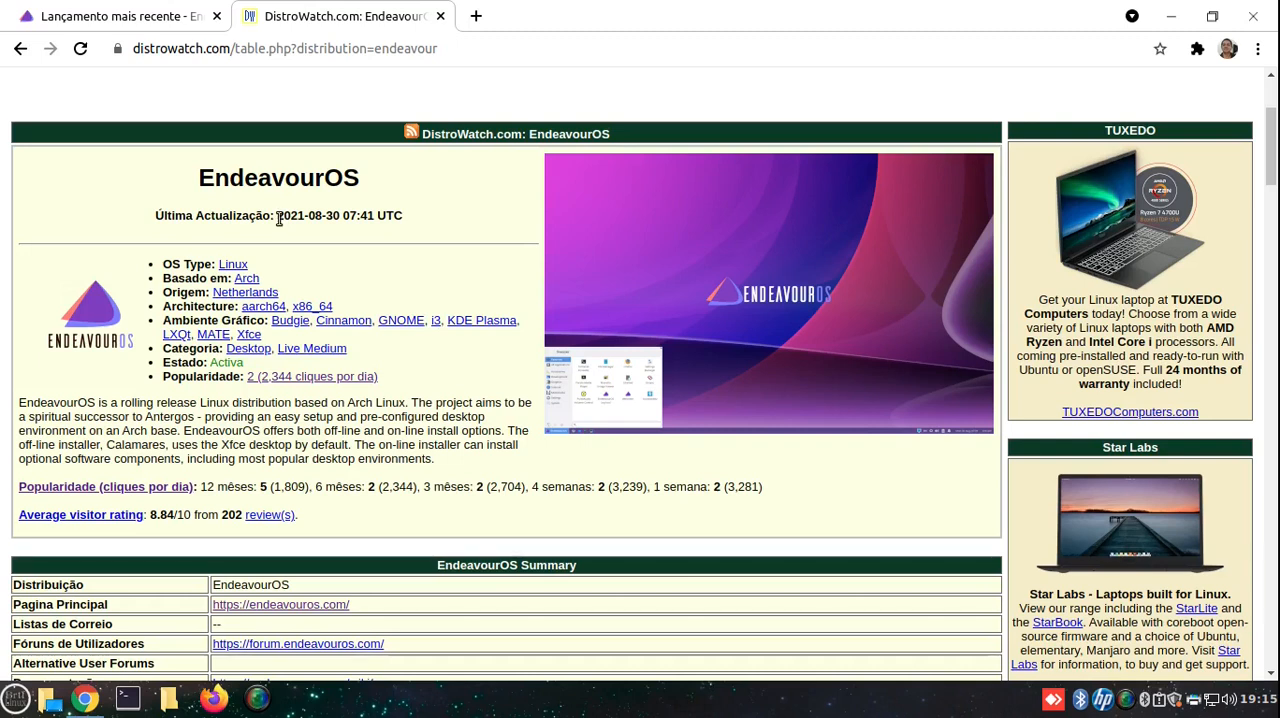
left_click_drag(279, 218, 374, 218)
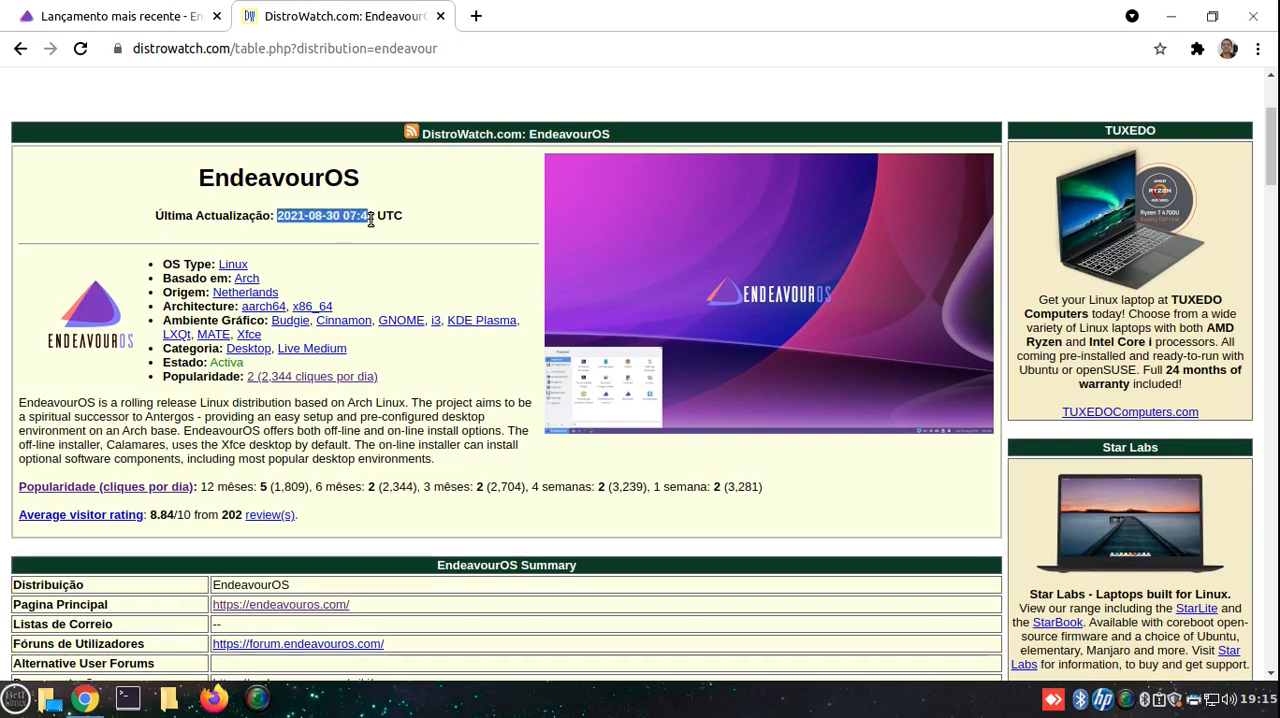
left_click(353, 219)
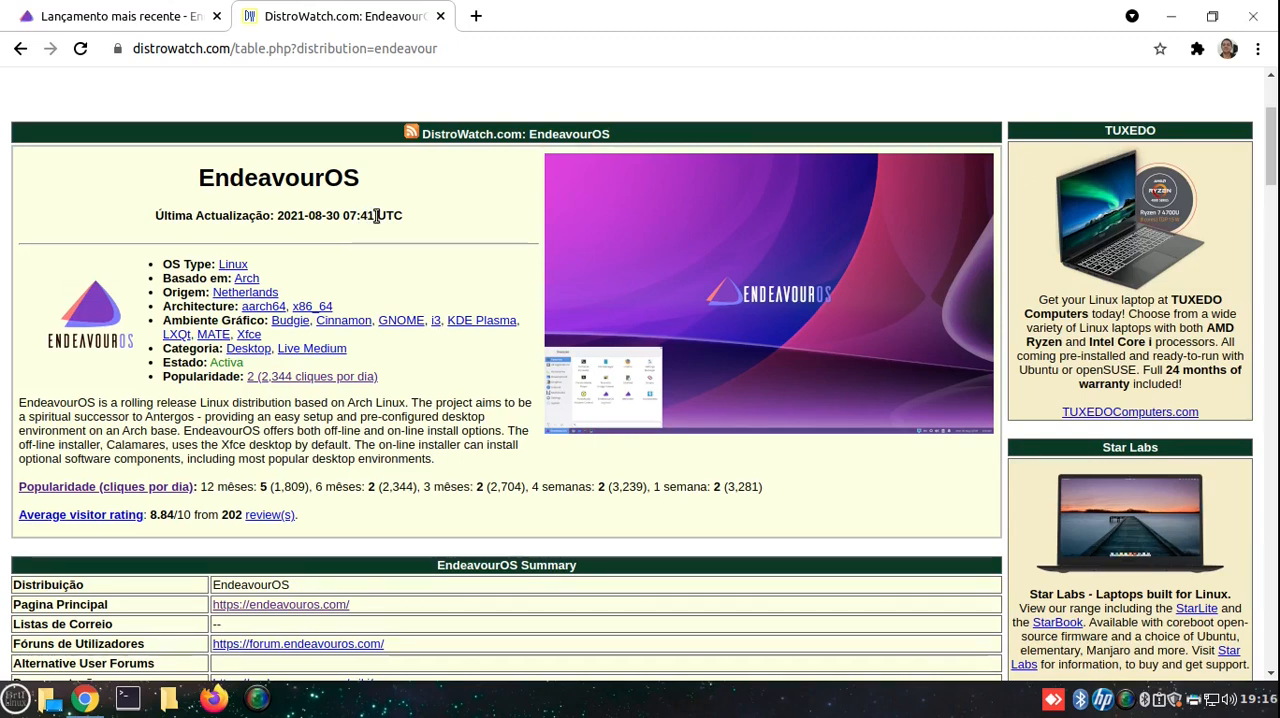
left_click_drag(377, 218, 276, 230)
left_click(338, 218)
scroll(455, 394, "down", 3)
scroll(455, 394, "up", 1)
scroll(455, 395, "down", 3)
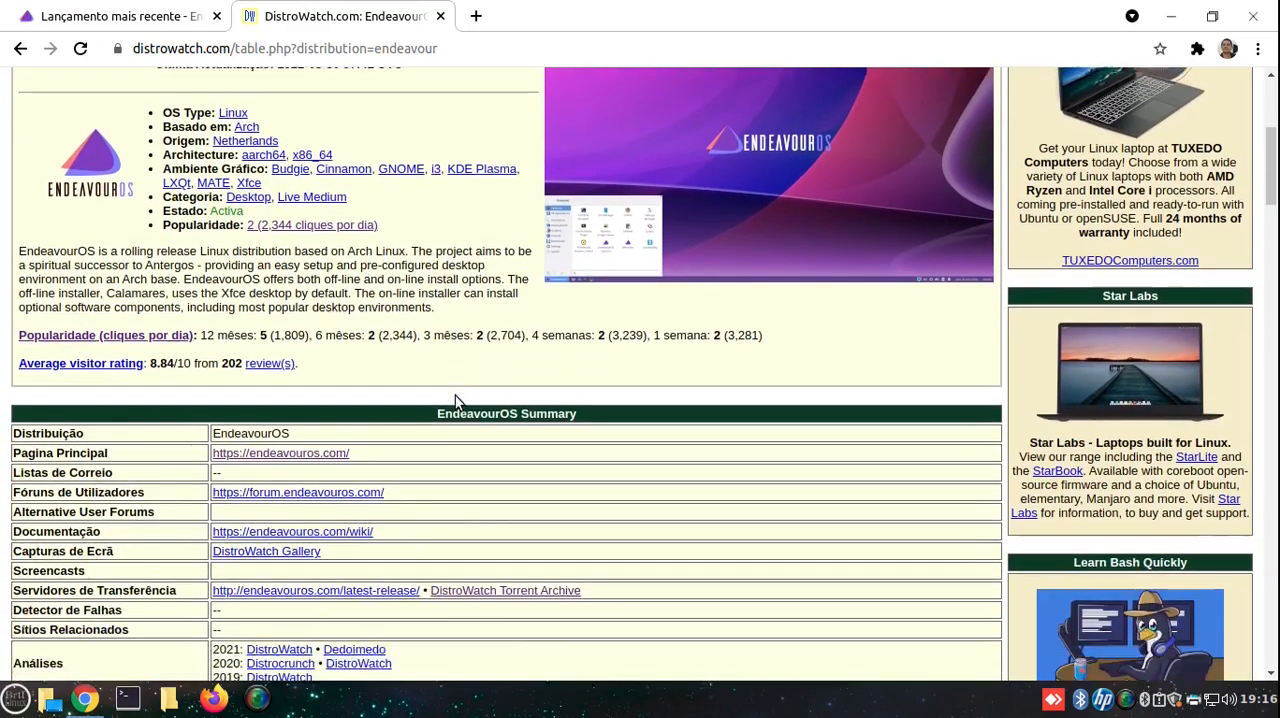
scroll(455, 395, "down", 1)
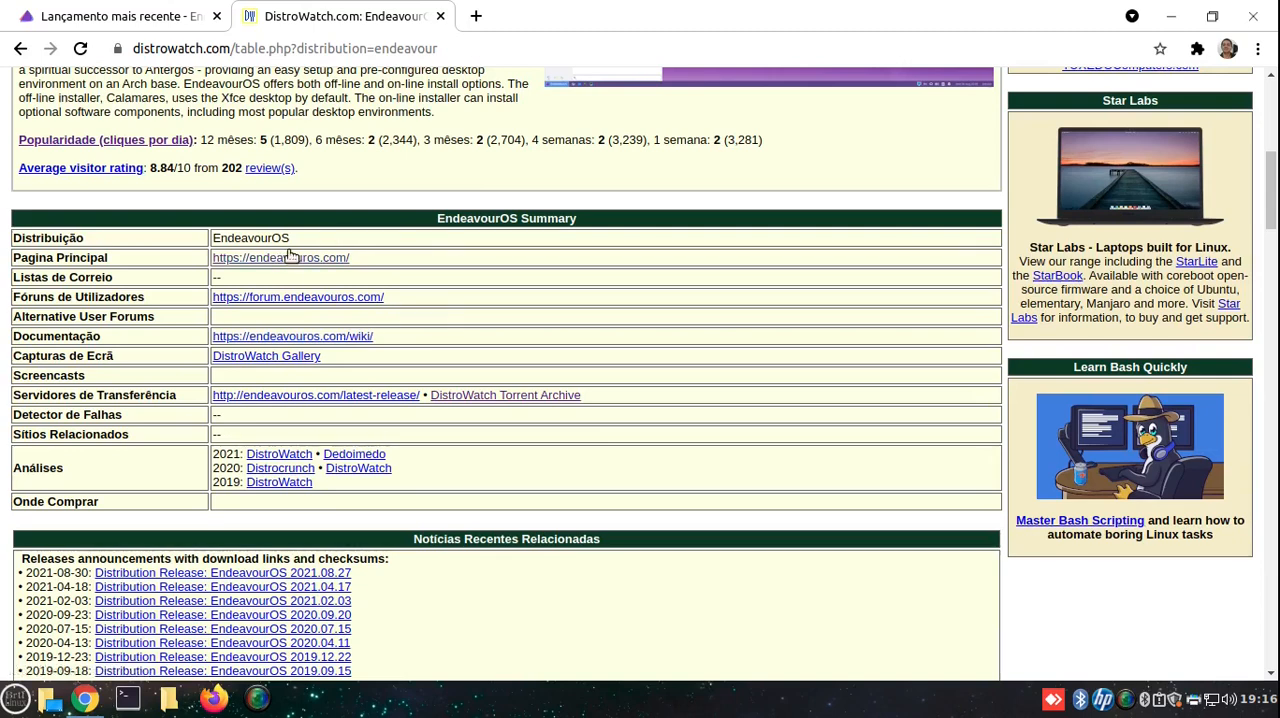
- Switch to the EndeavourOS latest release page and examine the name and date of the newest ISO
left_click(136, 16)
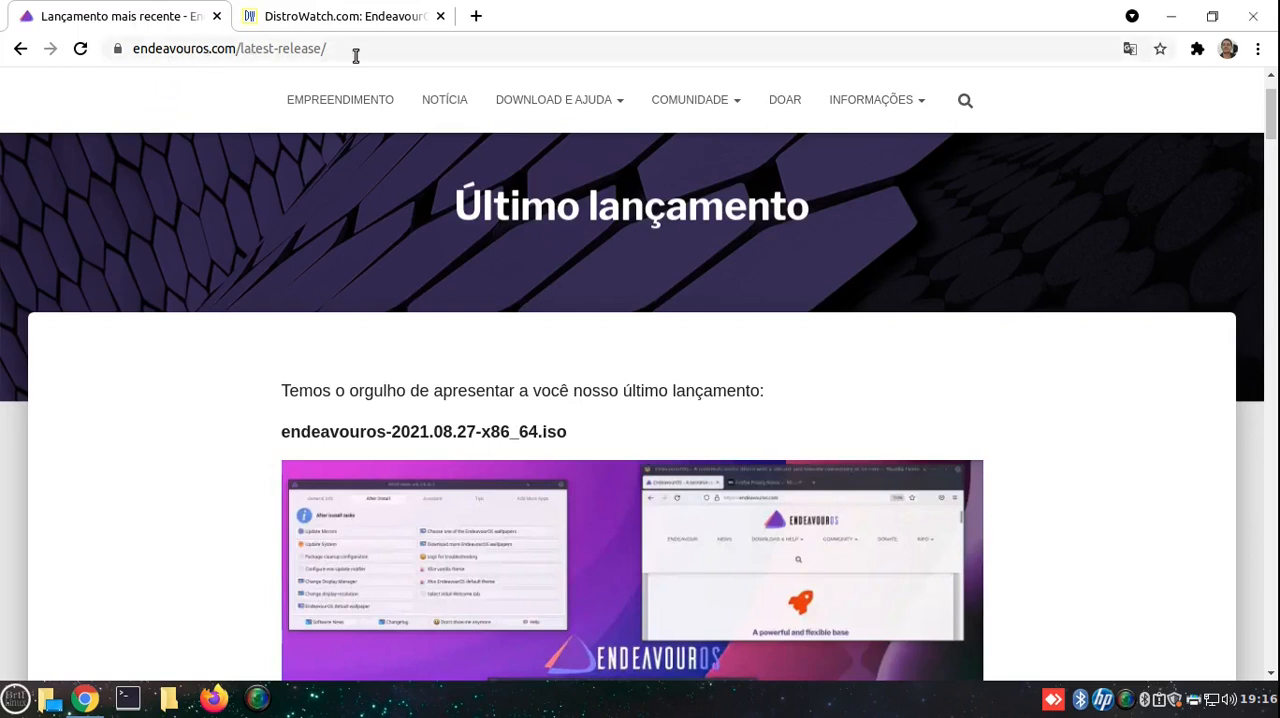
scroll(913, 255, "down", 3)
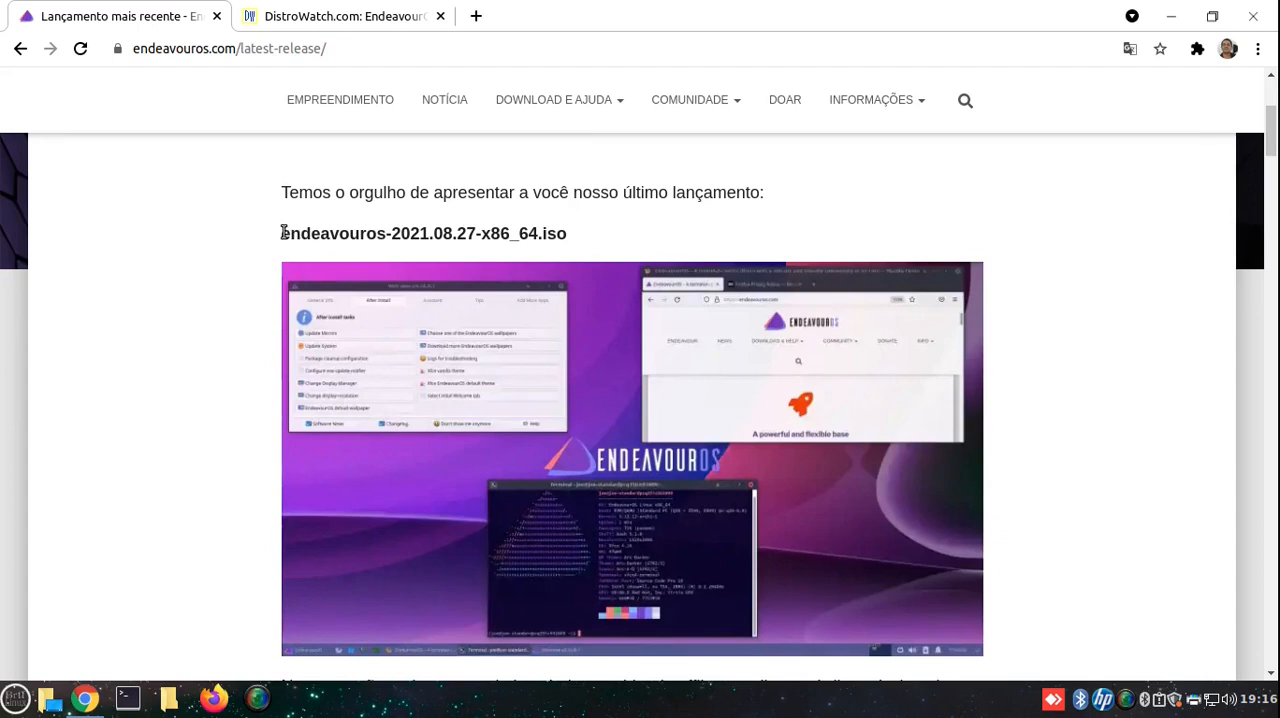
left_click_drag(282, 233, 573, 233)
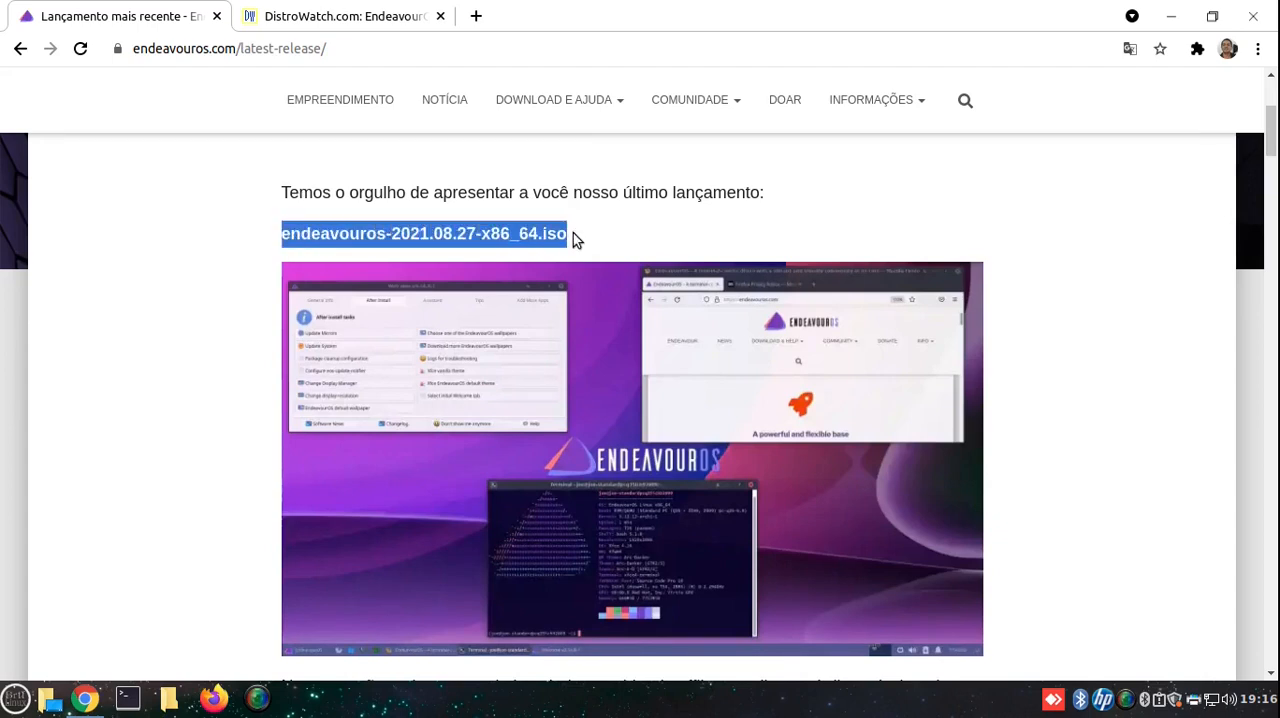
left_click(676, 234)
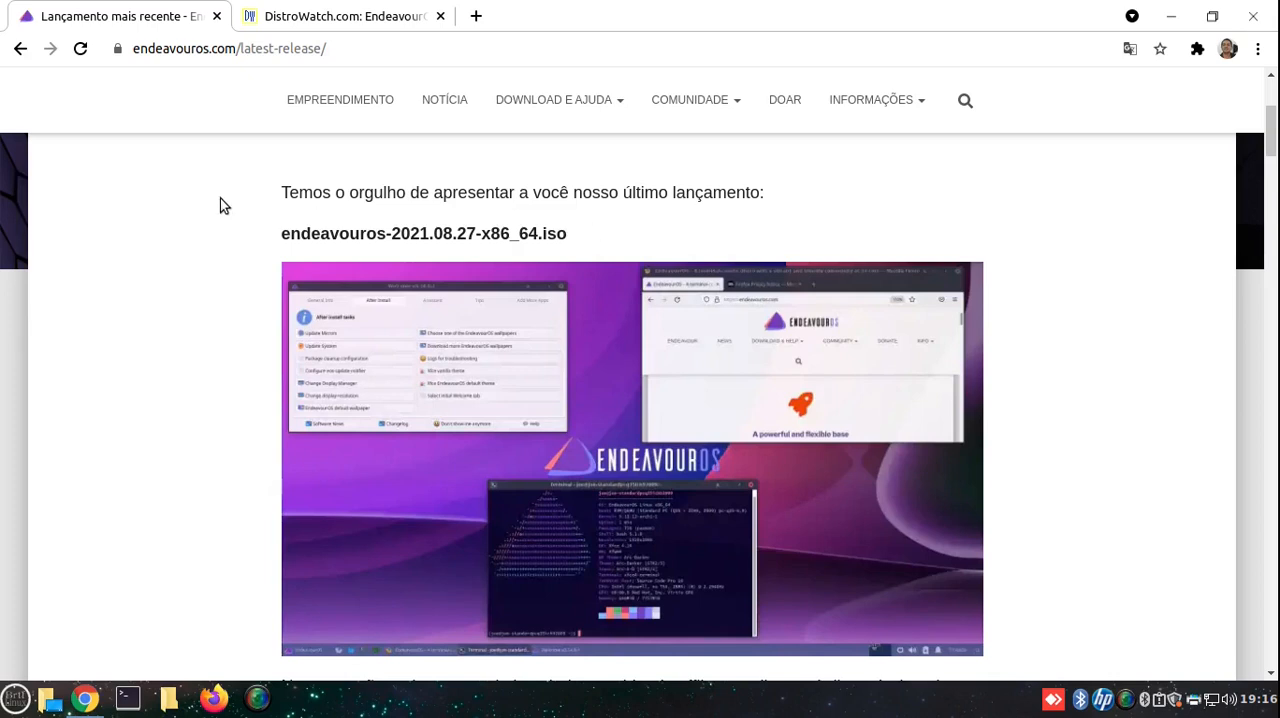
left_click_drag(390, 236, 509, 232)
left_click(523, 242)
mouse_move(551, 97)
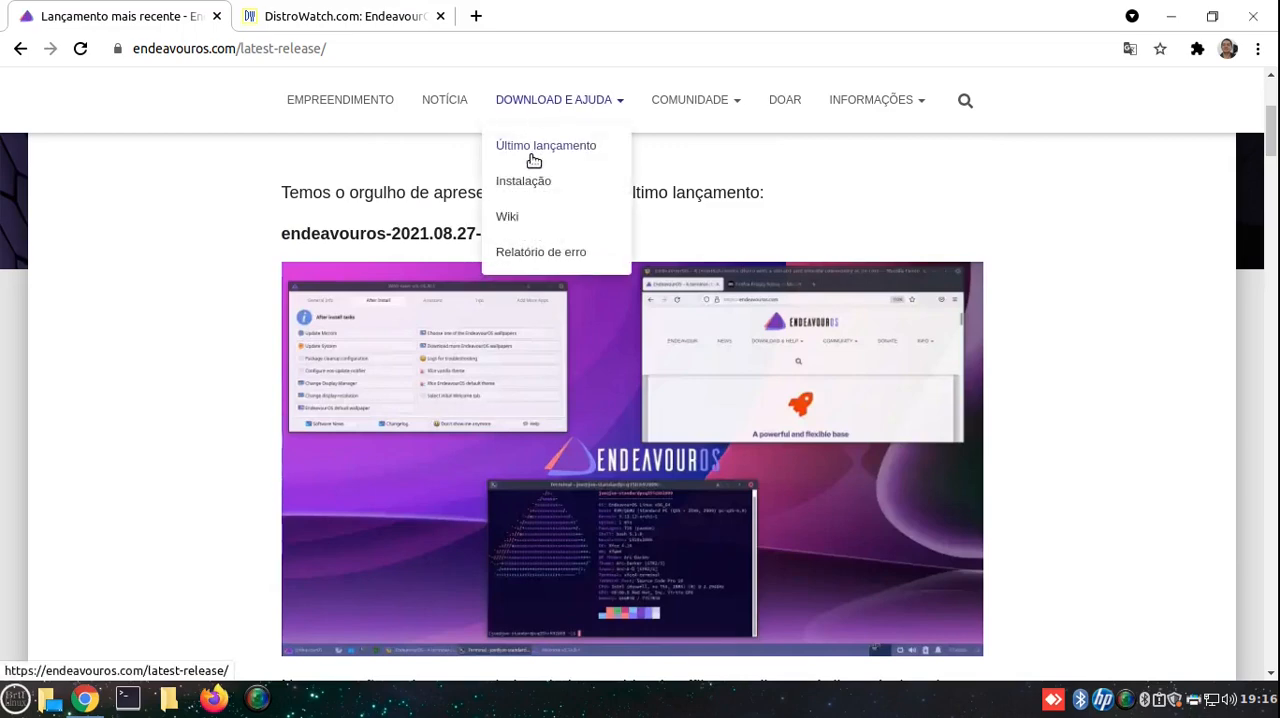
- Read which desktop environments the offline and online install options offer on the release page
scroll(554, 367, "down", 5)
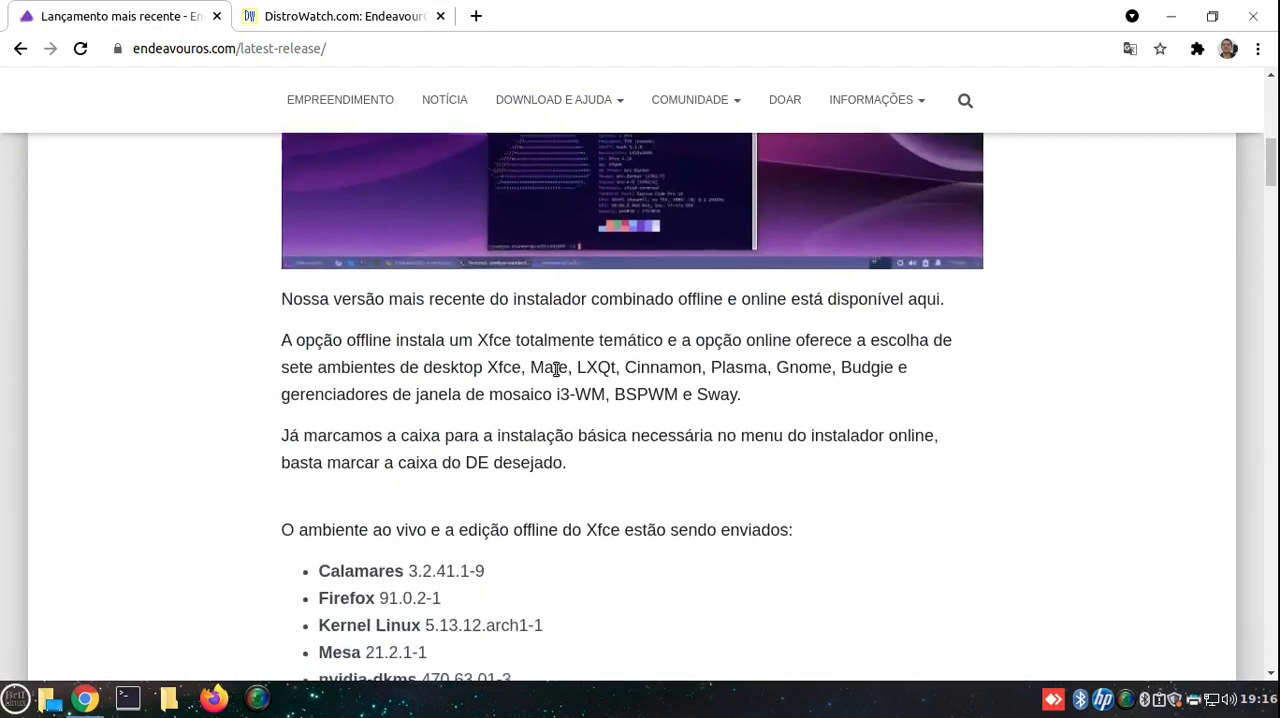
scroll(554, 368, "down", 3)
scroll(554, 372, "up", 4)
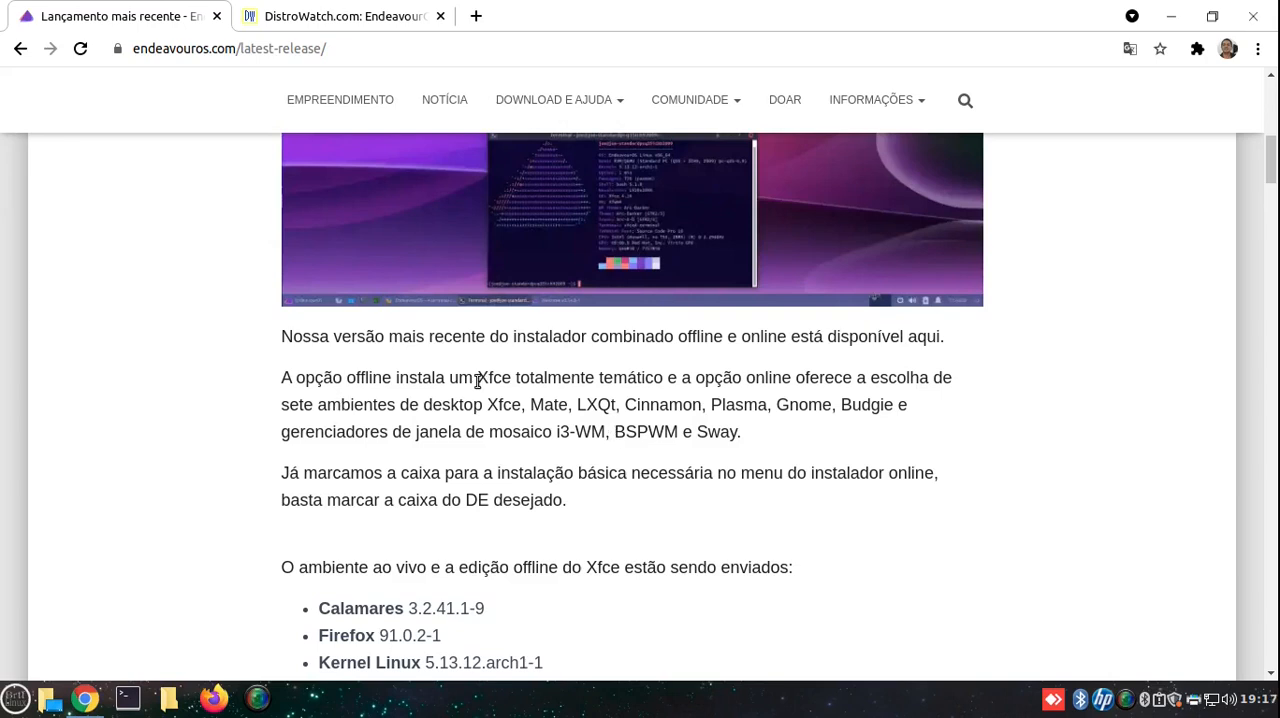
left_click_drag(628, 378, 595, 378)
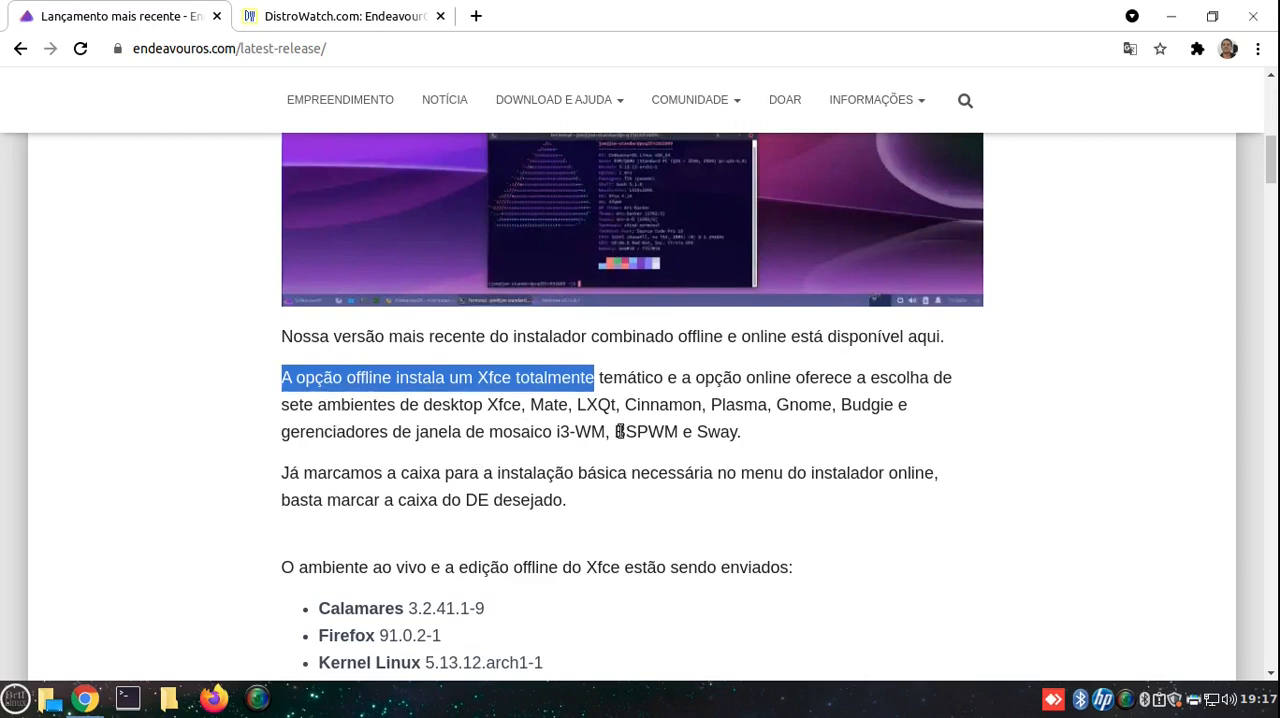
scroll(610, 440, "down", 2)
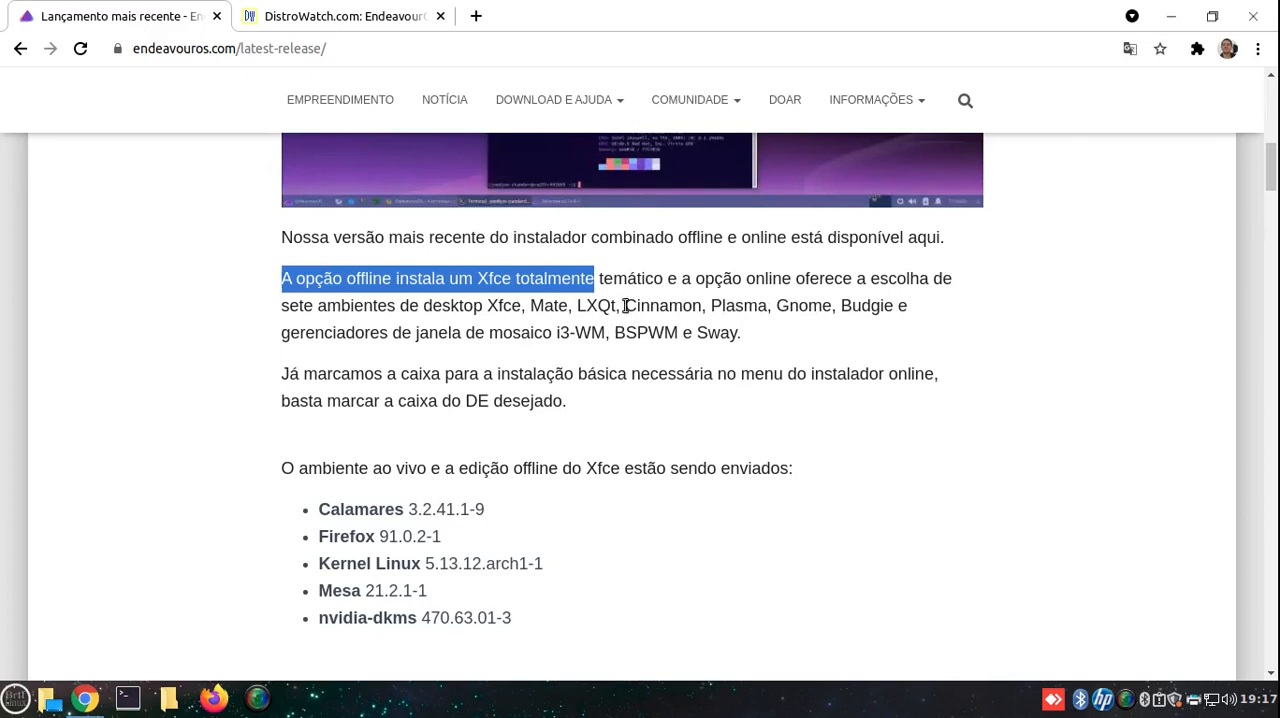
left_click_drag(624, 305, 843, 322)
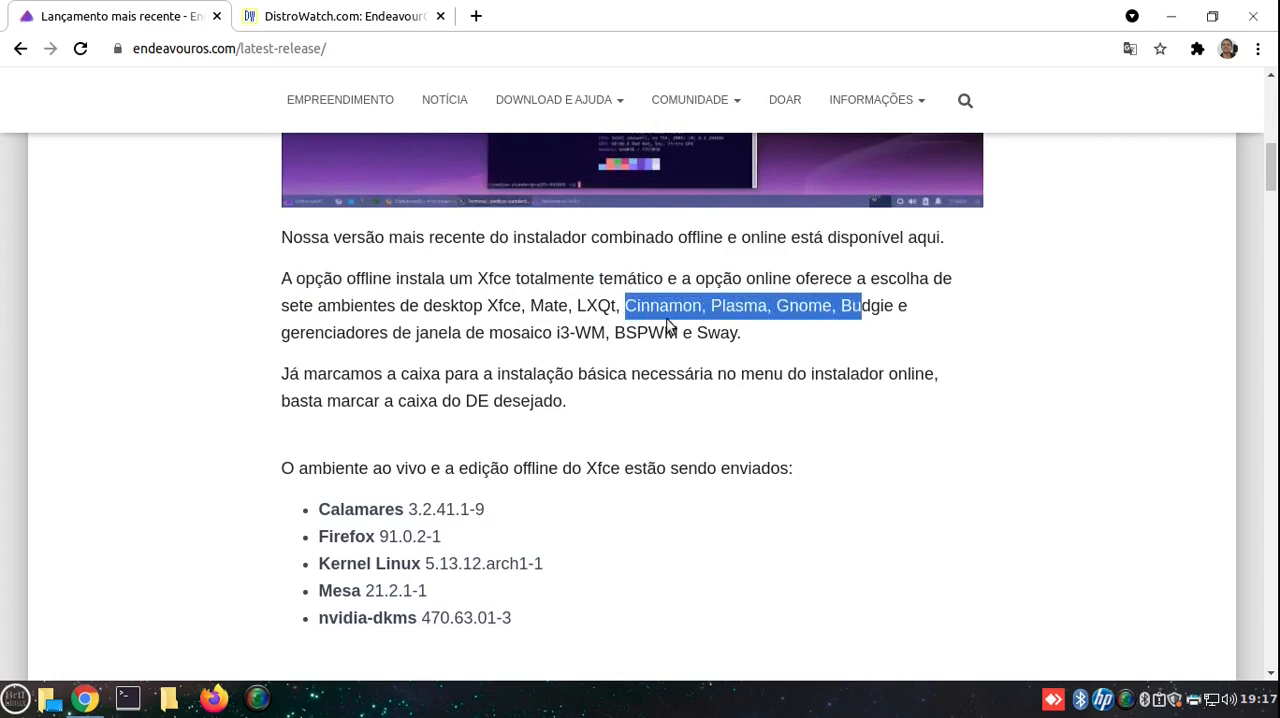
- Examine the Calamares, Firefox and Linux kernel versions shipped with the live environment
scroll(643, 318, "down", 3)
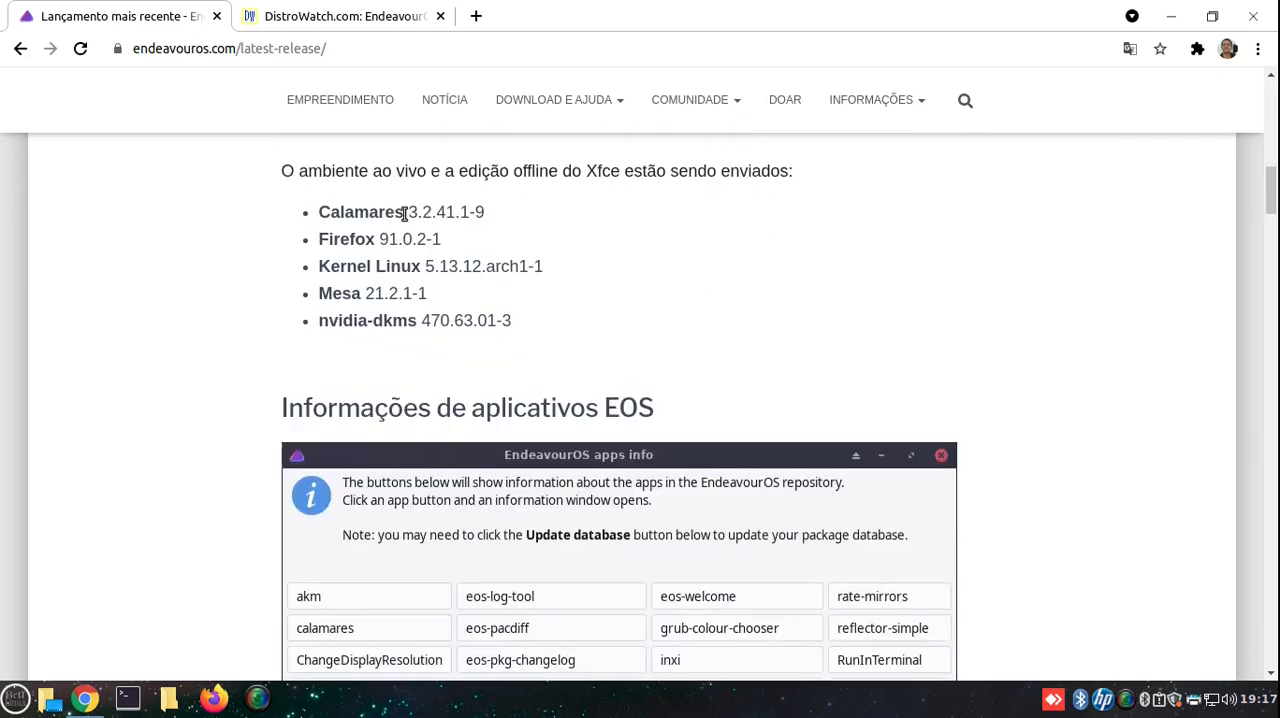
left_click_drag(407, 214, 499, 219)
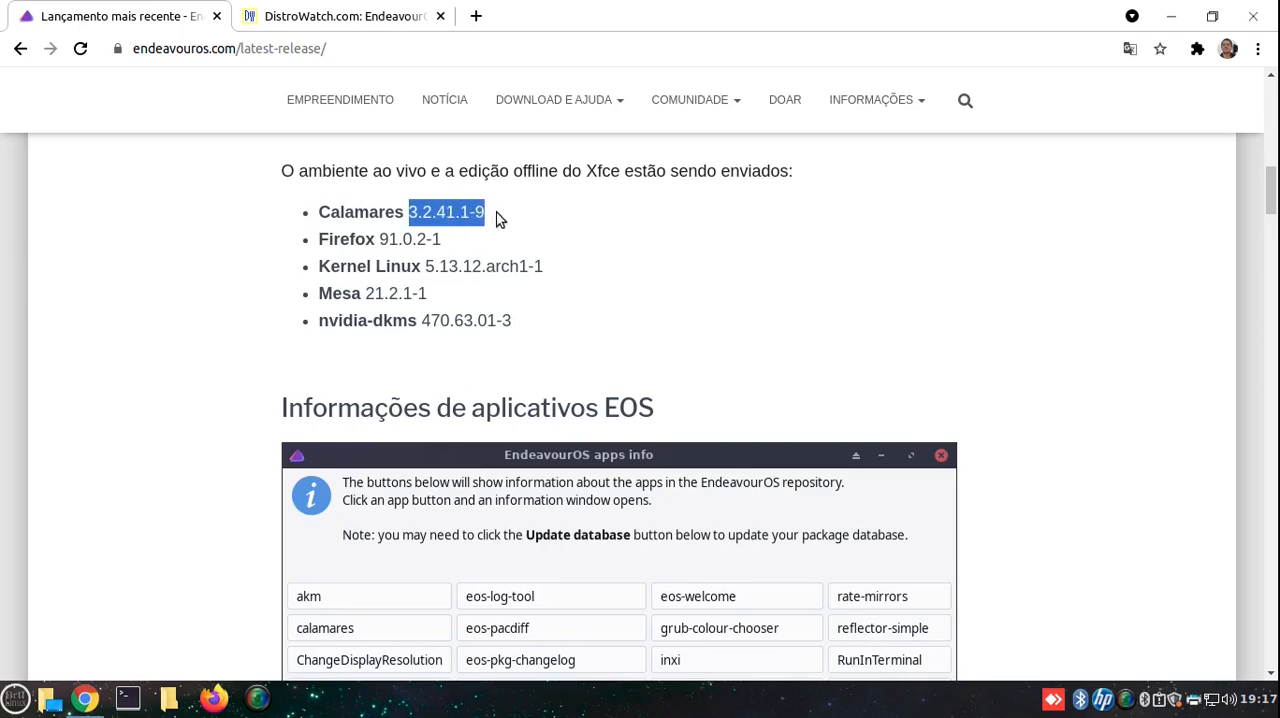
left_click_drag(378, 240, 654, 276)
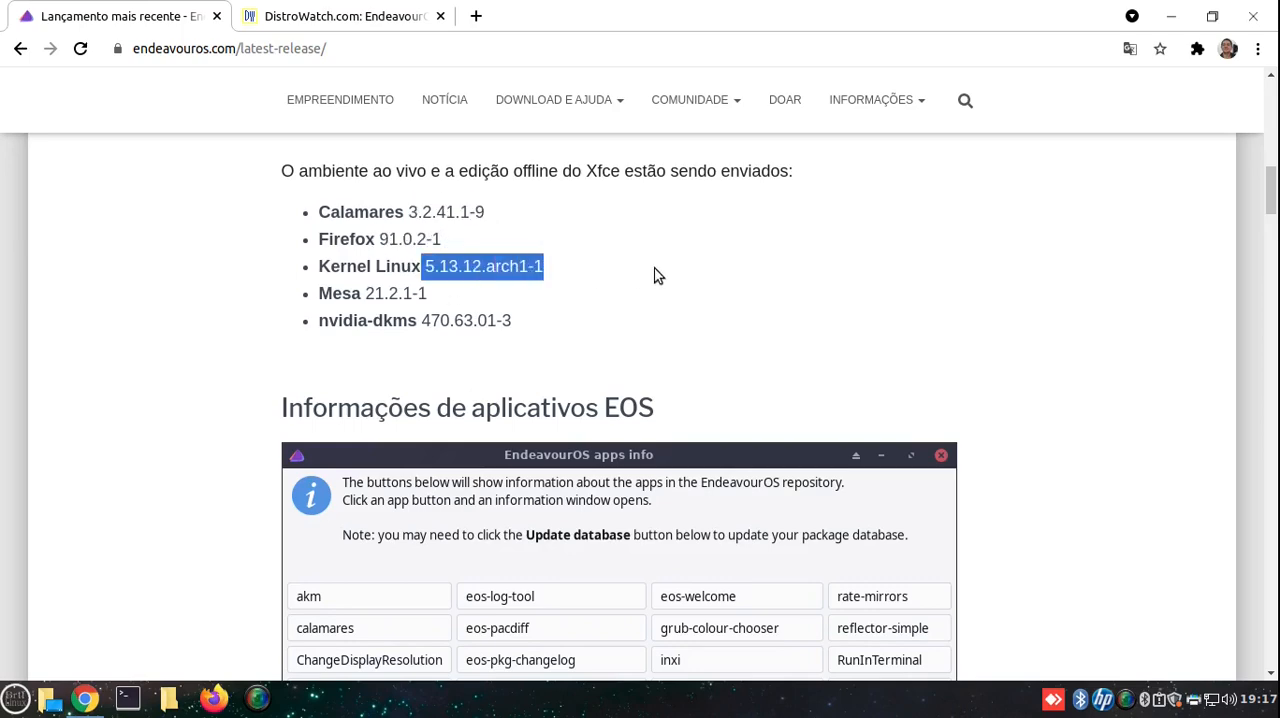
left_click(650, 277)
- Look through the EOS apps information and the table of download mirrors with their ISO and torrent links
scroll(686, 310, "down", 5)
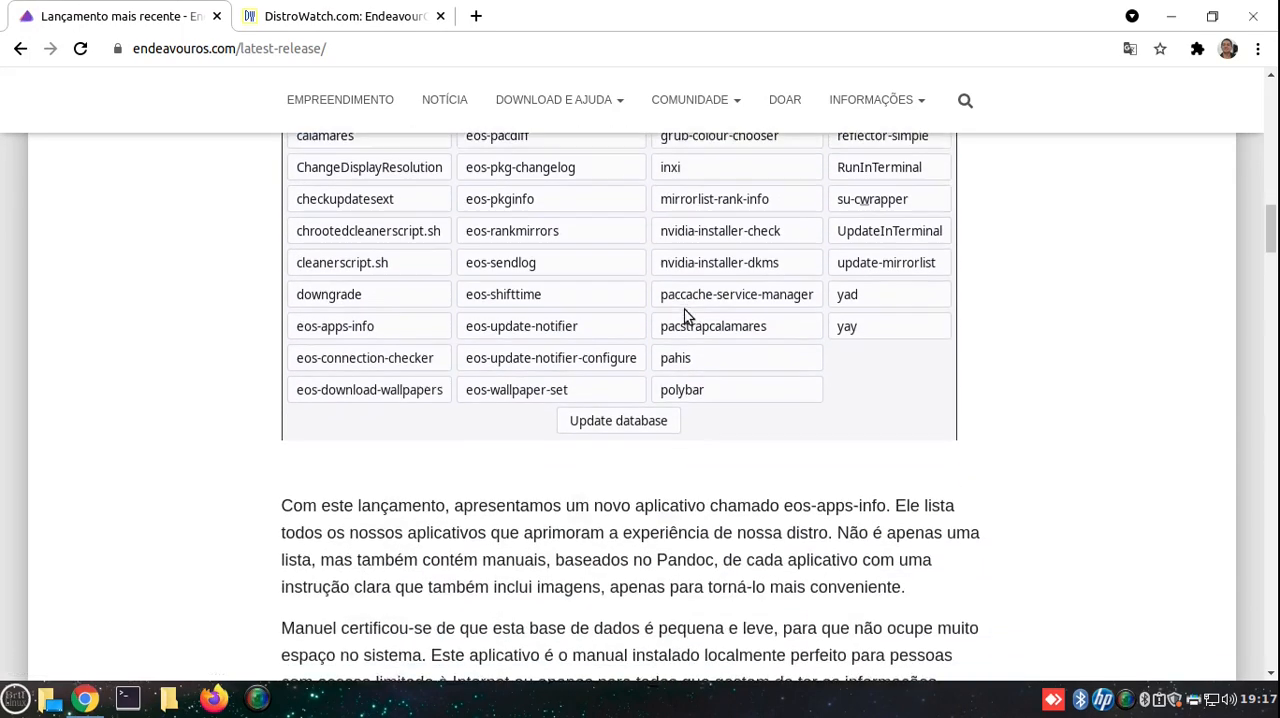
scroll(685, 315, "down", 10)
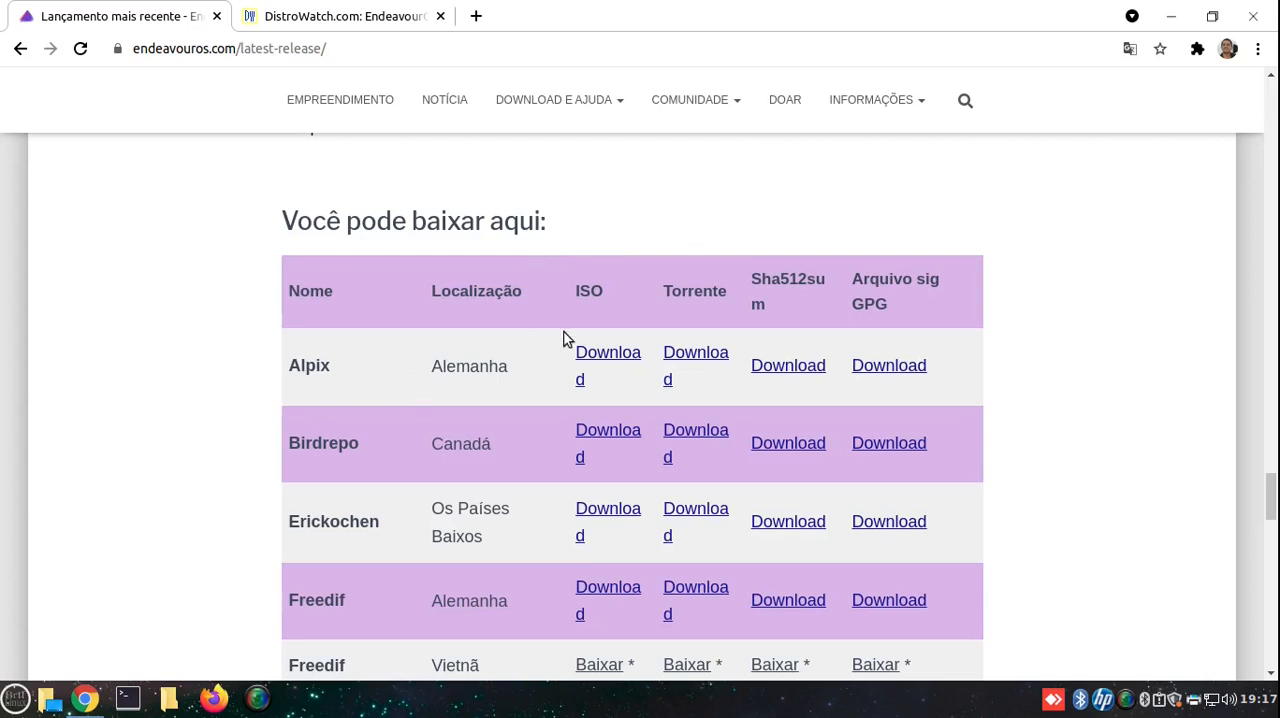
scroll(574, 323, "down", 1)
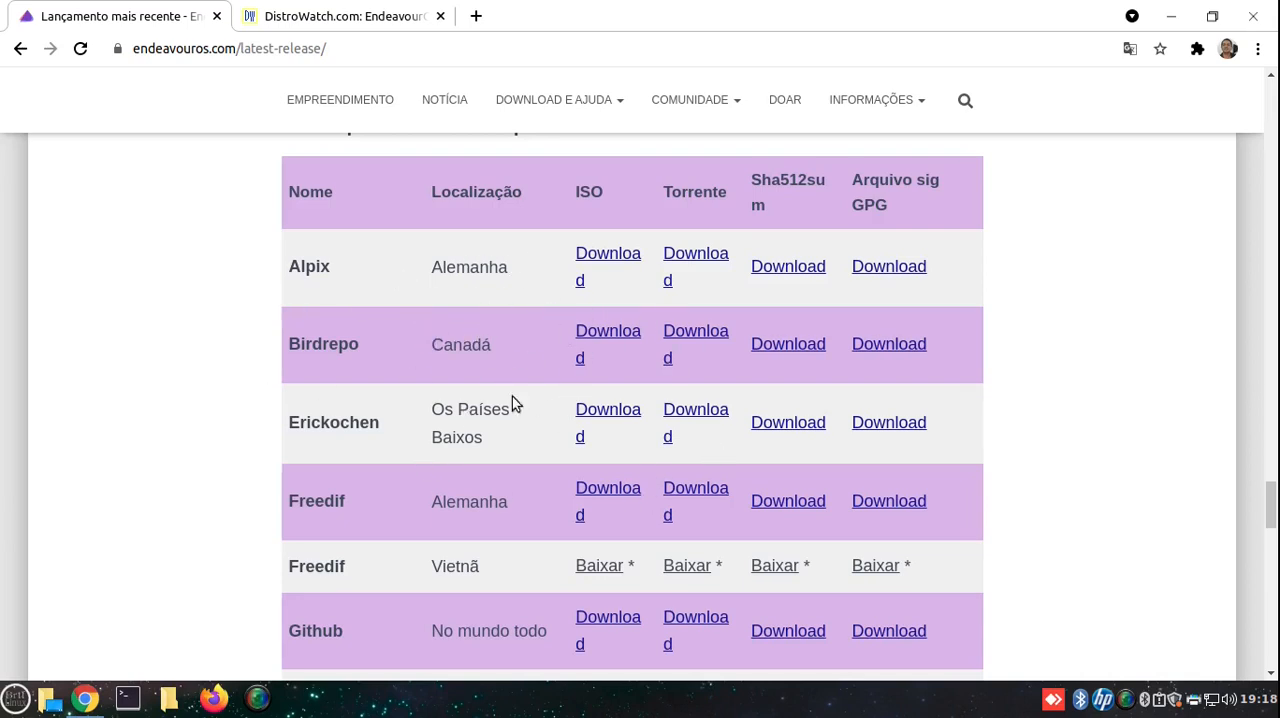
scroll(540, 407, "down", 4)
scroll(542, 418, "up", 4)
scroll(403, 294, "down", 3)
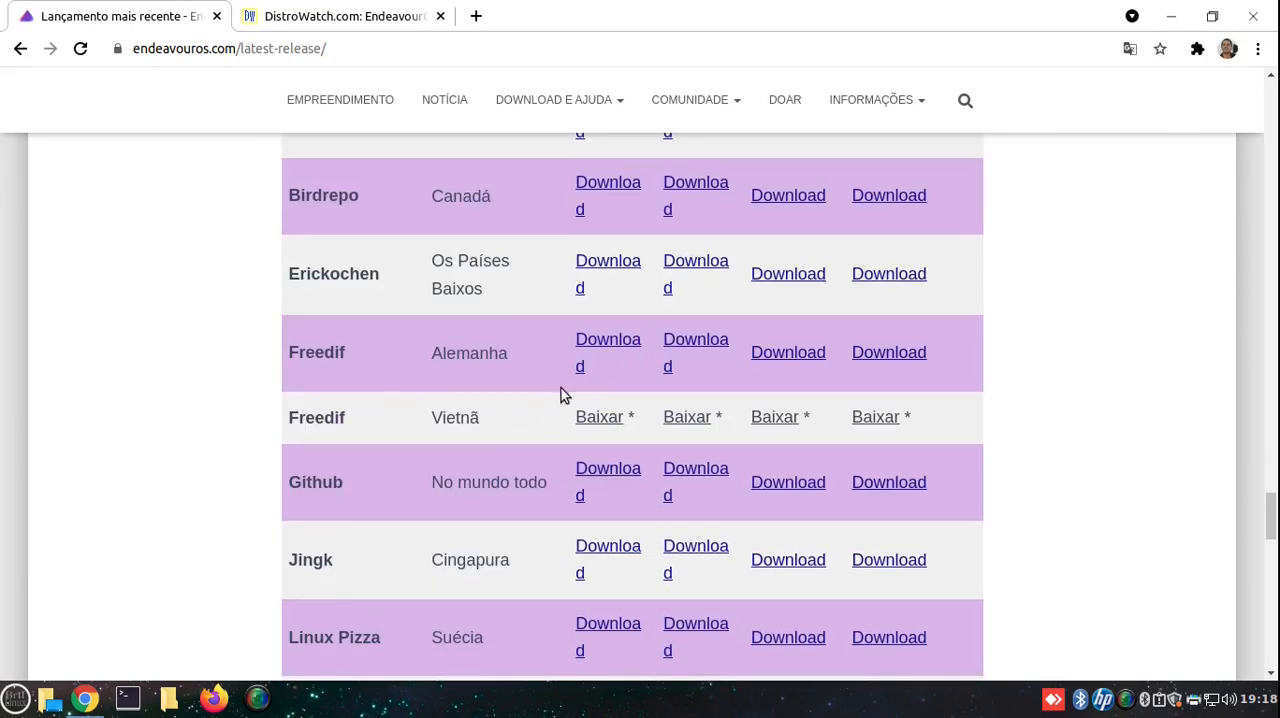
scroll(563, 388, "down", 3)
scroll(565, 390, "down", 1)
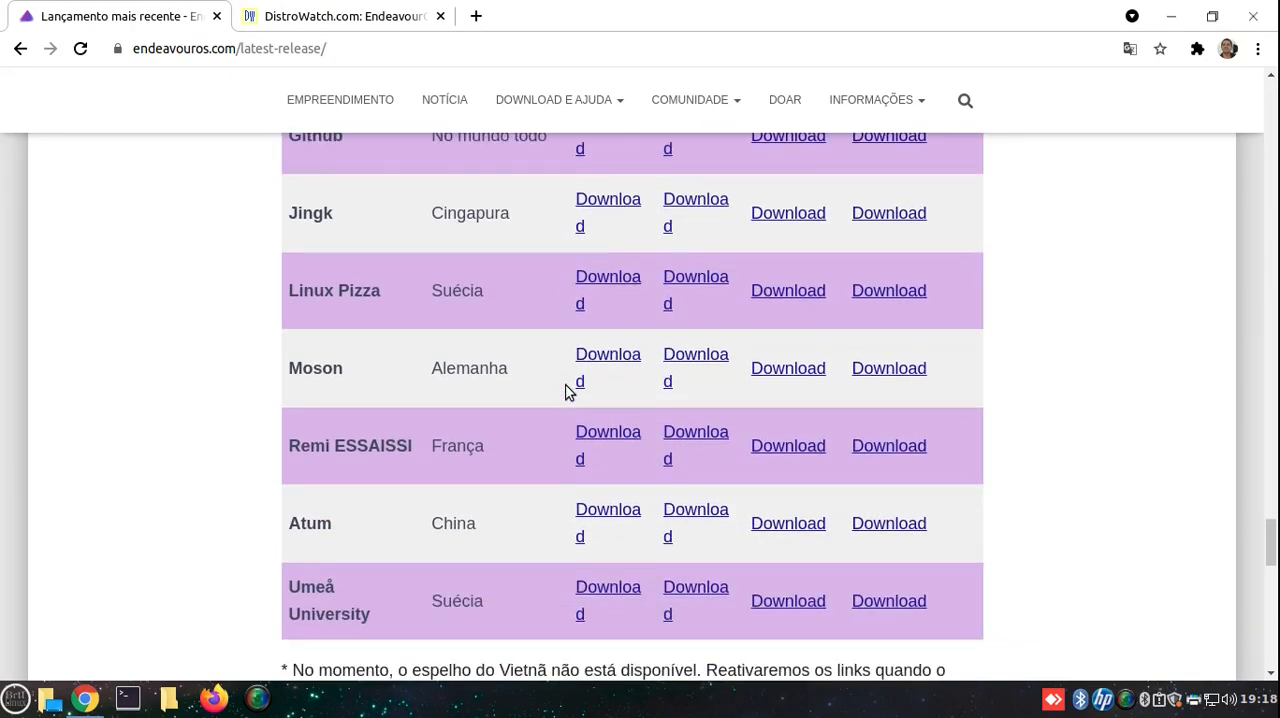
scroll(565, 390, "down", 2)
scroll(556, 414, "up", 12)
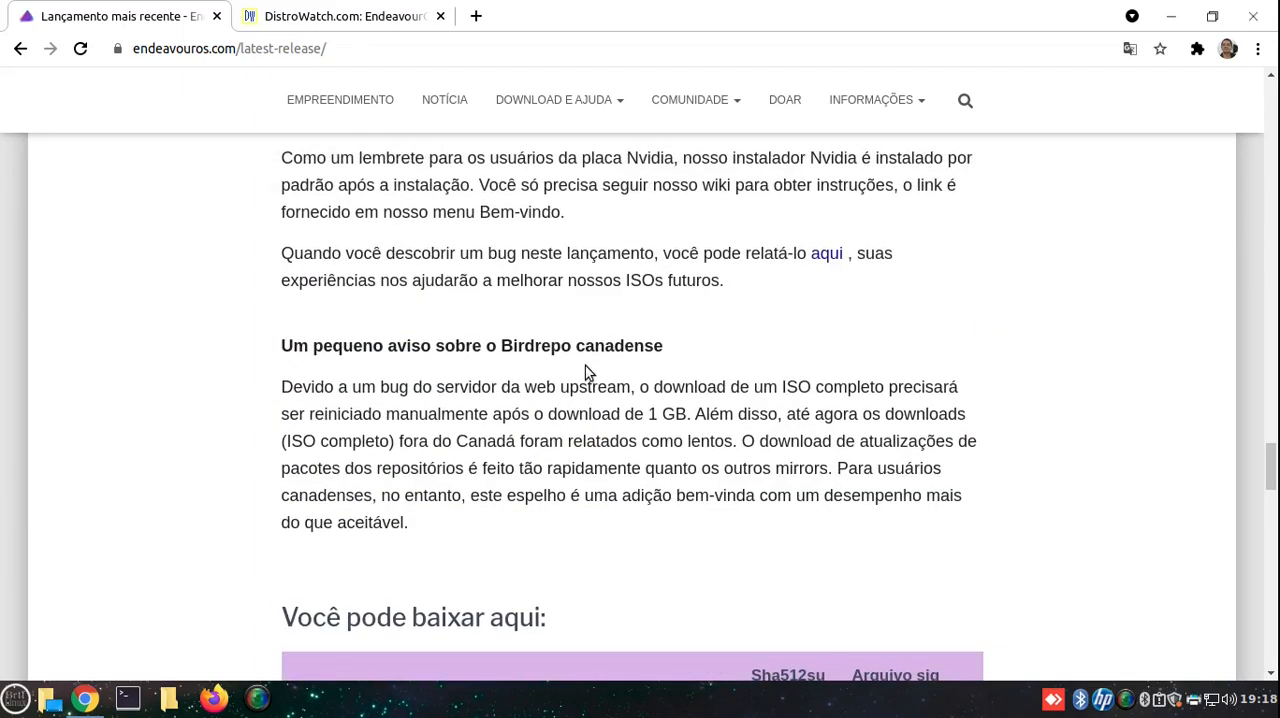
scroll(748, 306, "up", 2)
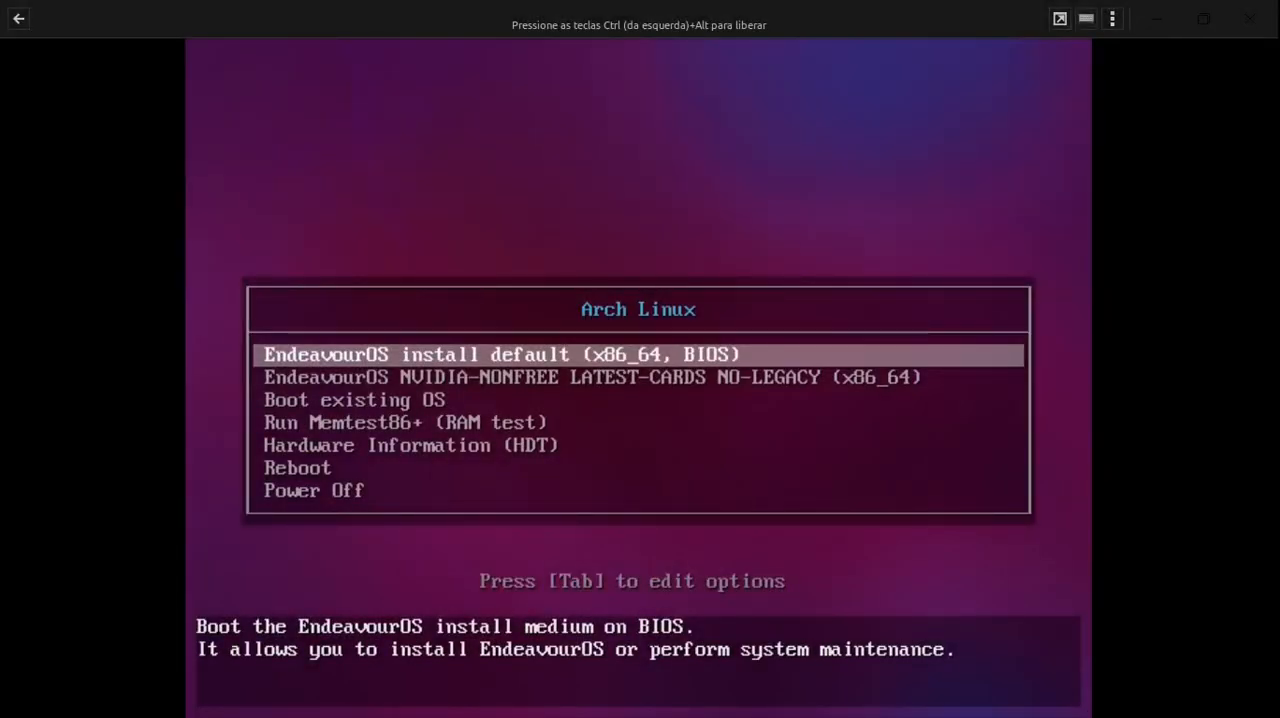
- In the virtual machine's boot menu, compare the default and NVIDIA-NONFREE entries, ending on EndeavourOS install default (x86_64, BIOS)
key("Down")
key("Up")
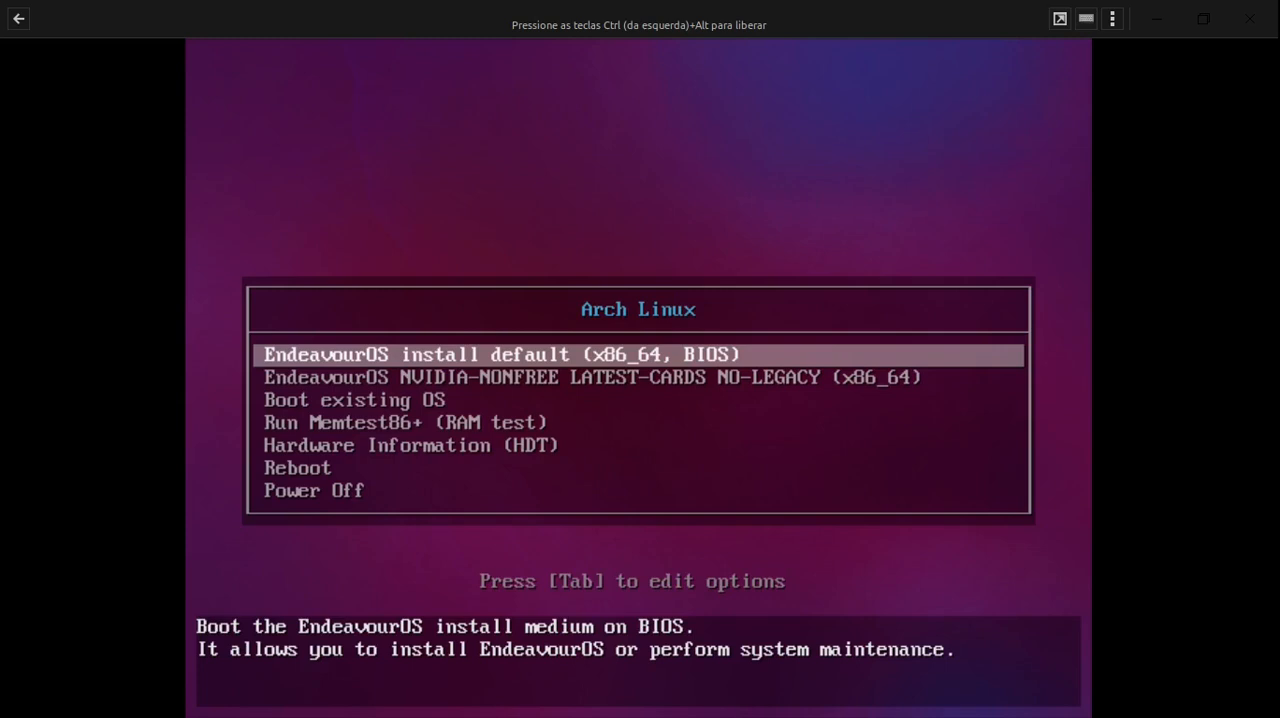
key("Down")
key("Up")
key("Down")
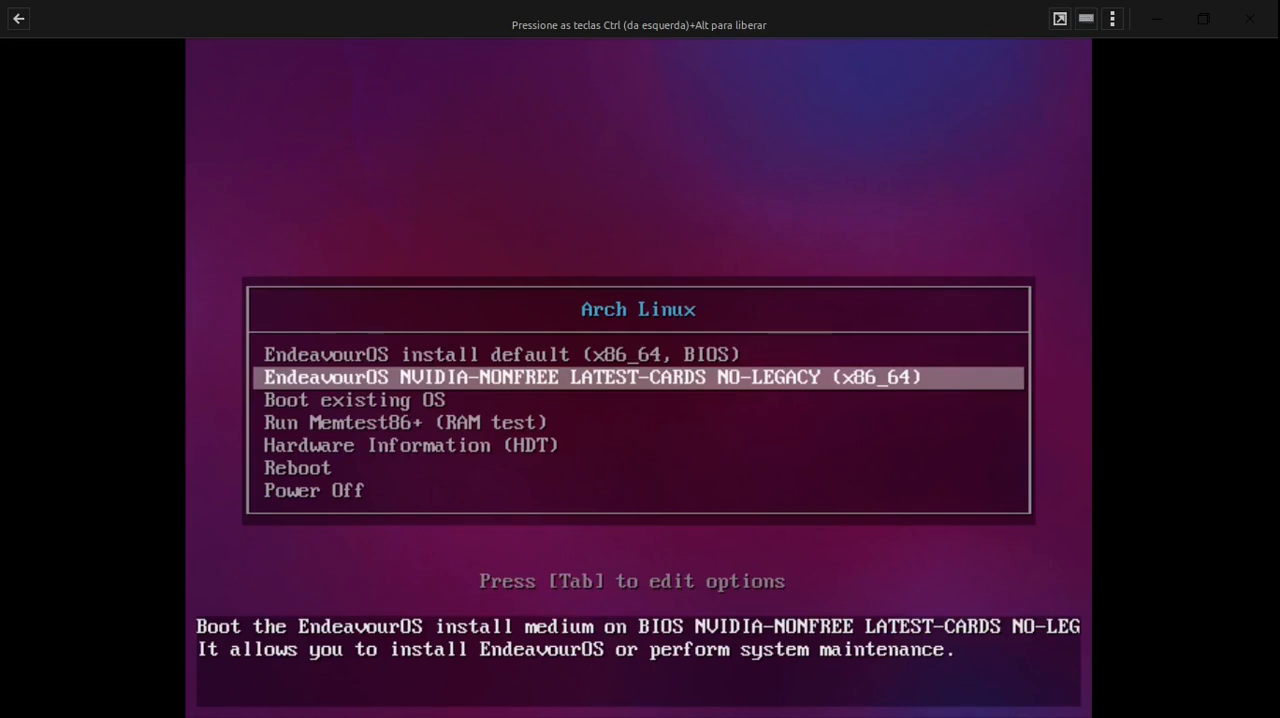
key("Up")
key("Down")
key("Up")
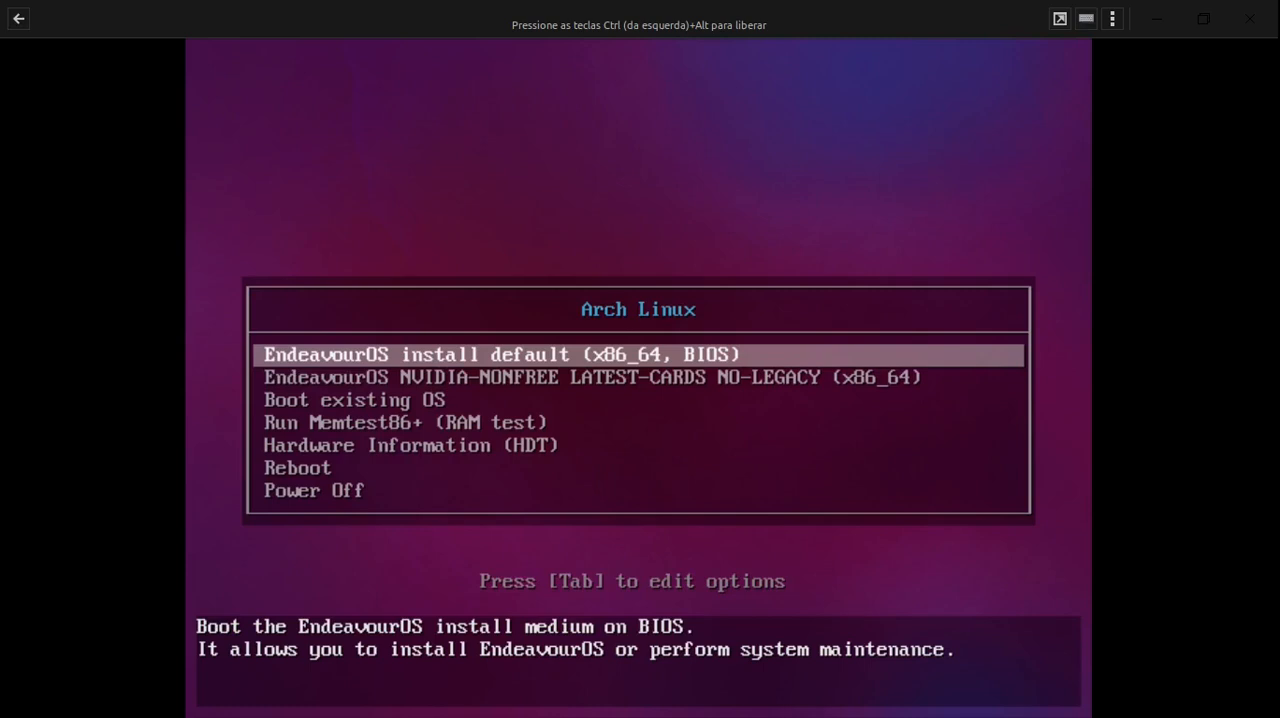
key("Down")
key("Up")
key("Down")
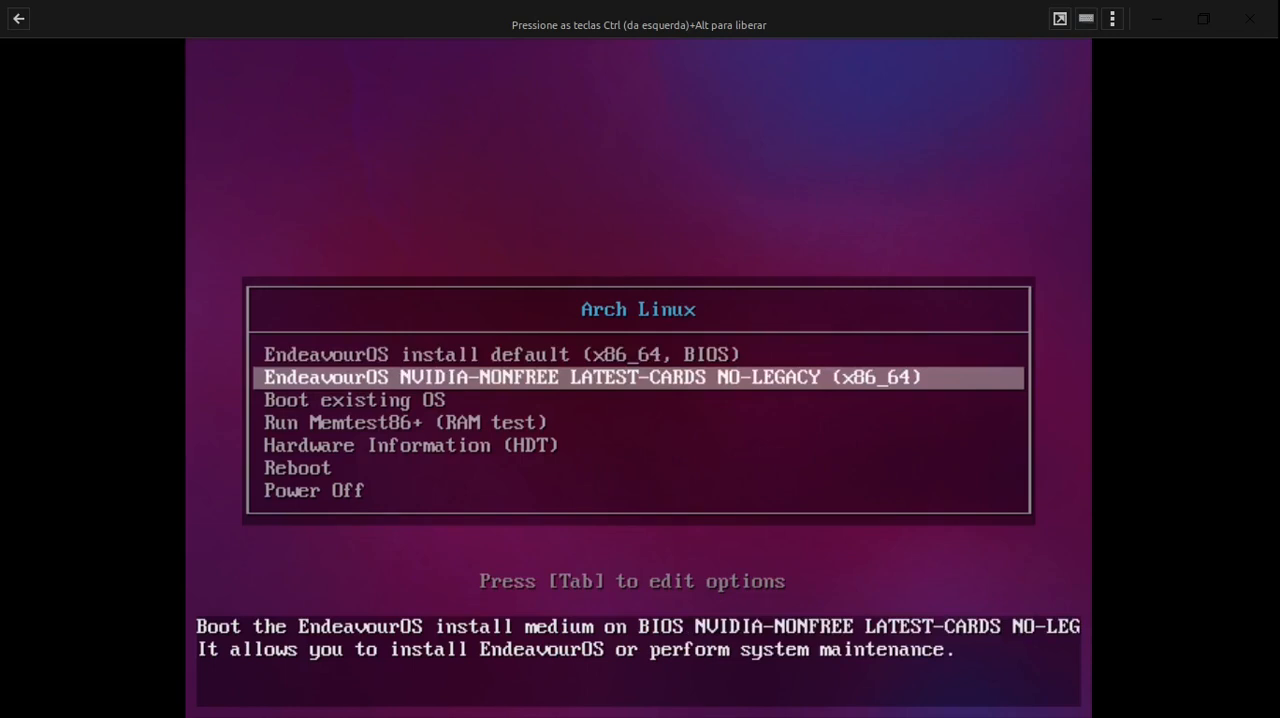
key("Down")
key("Up")
key("Up")
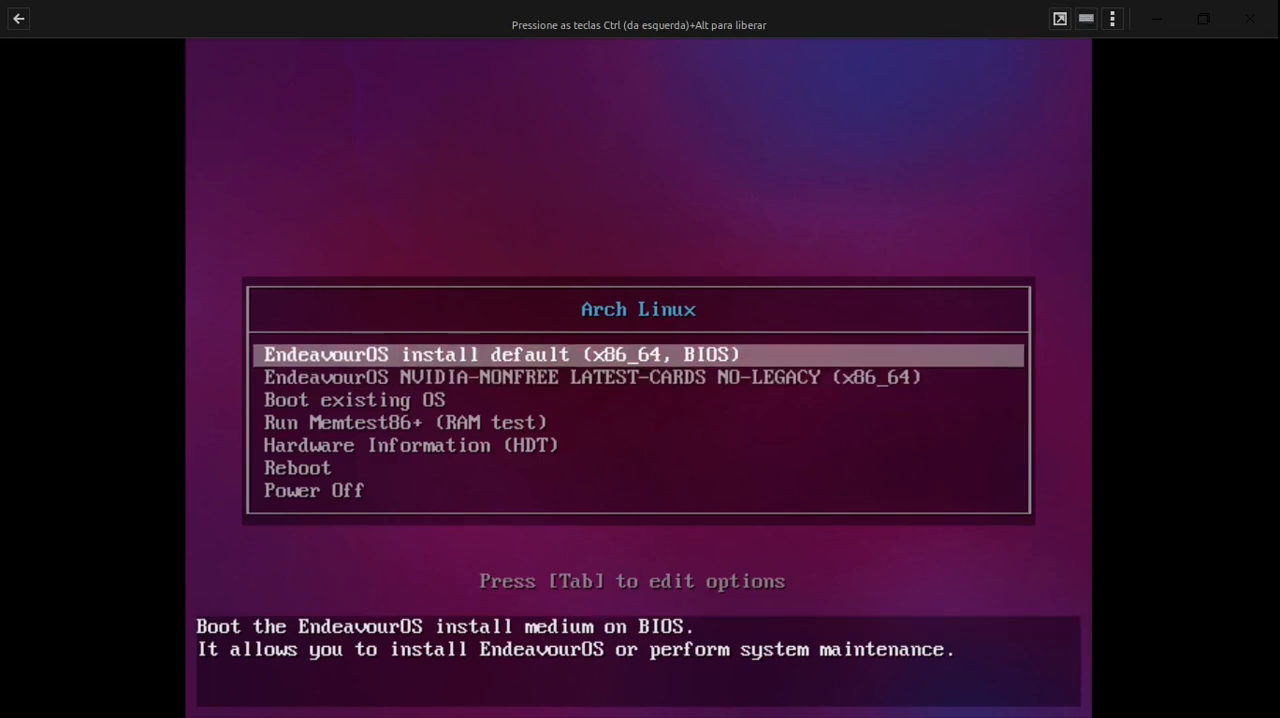
key("Down")
key("Up")
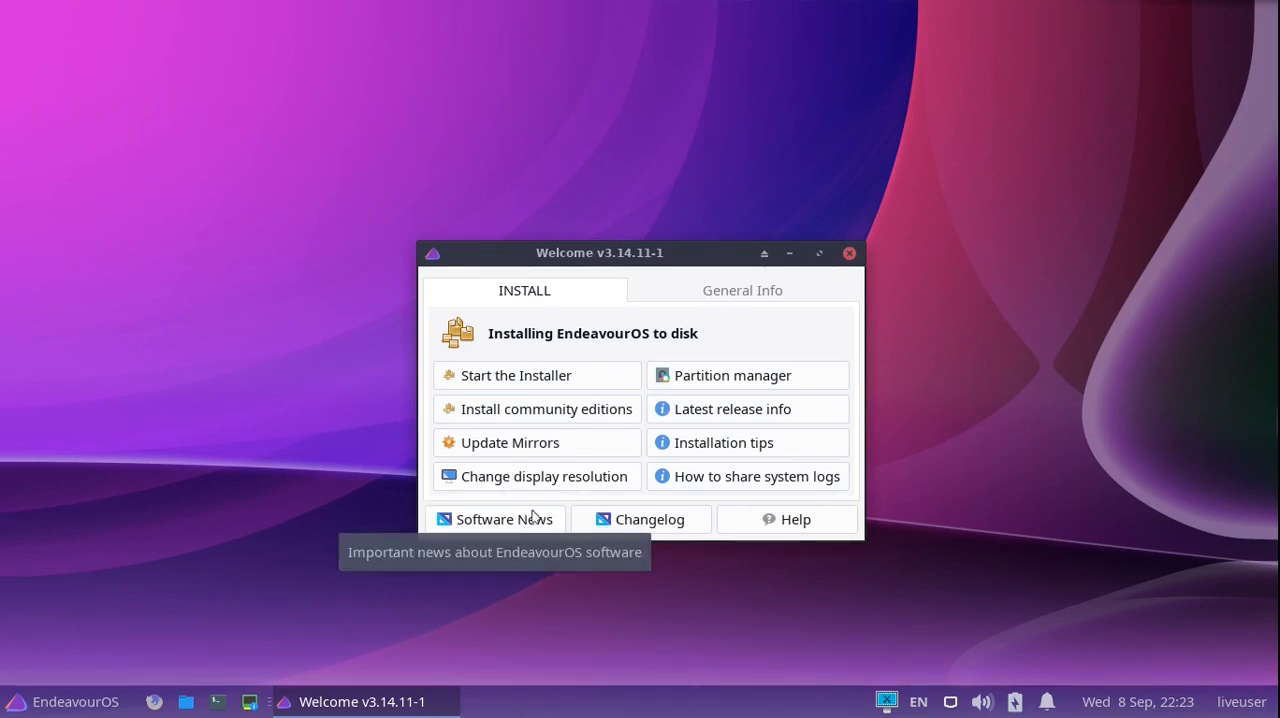
- View the available display resolutions, and start the EndeavourOS installer with the Offline method
left_click(590, 484)
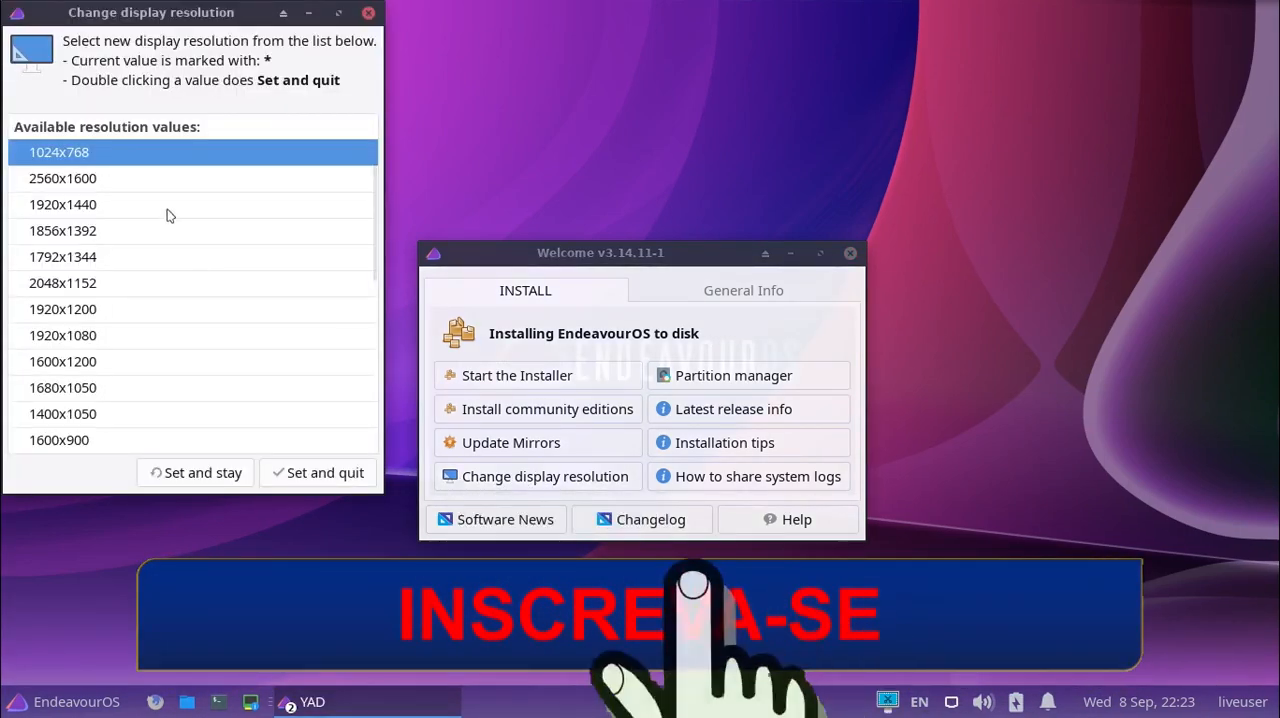
left_click(367, 12)
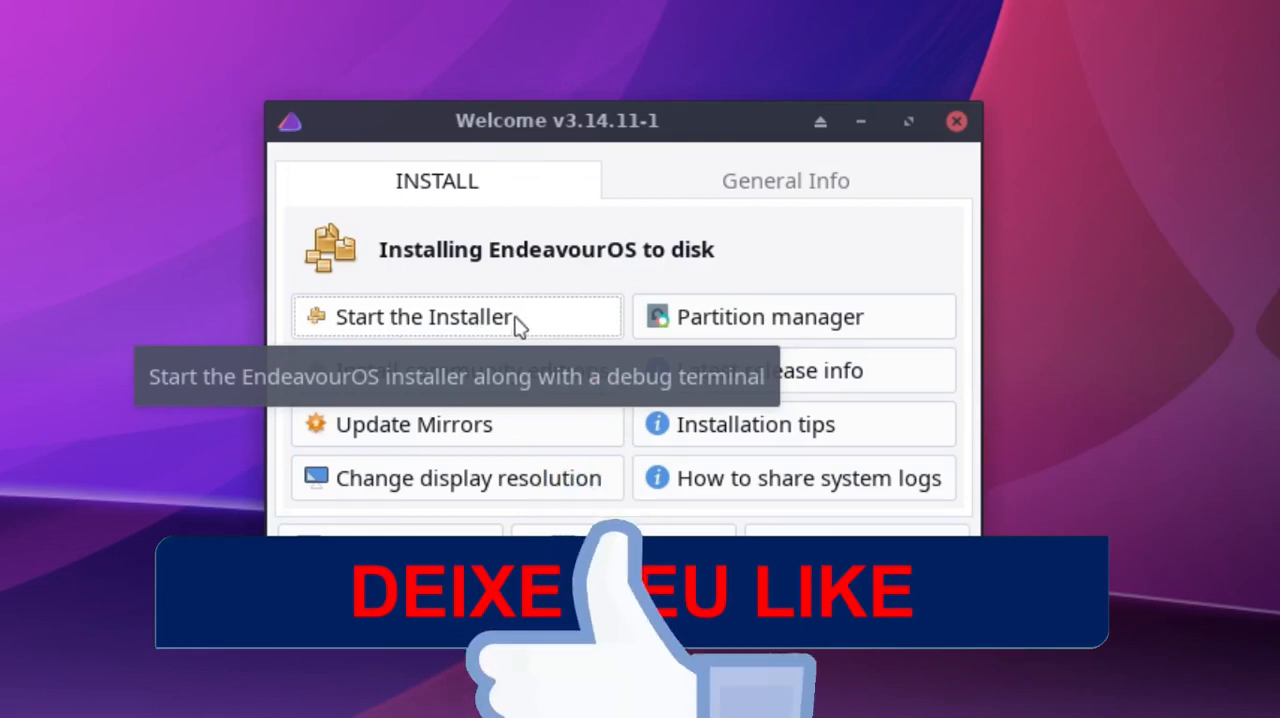
left_click(497, 322)
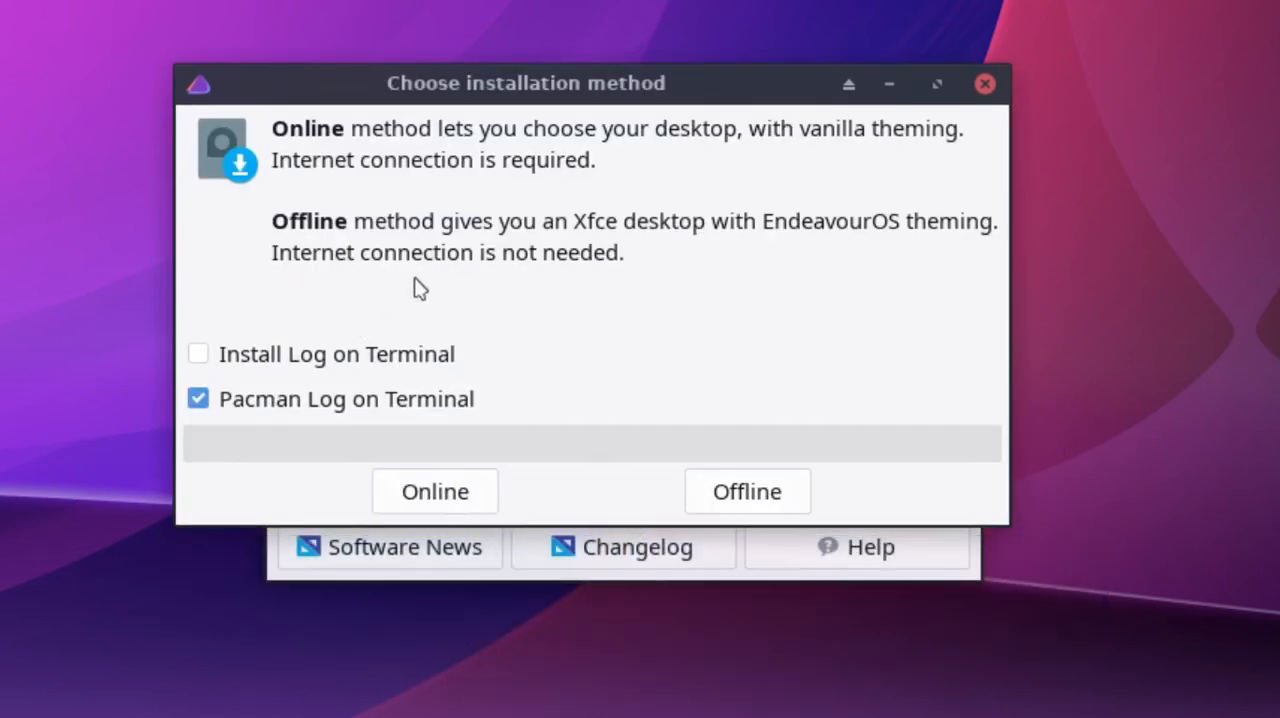
mouse_move(549, 94)
left_mouse_down()
mouse_move(611, 94)
mouse_move(561, 107)
left_mouse_up()
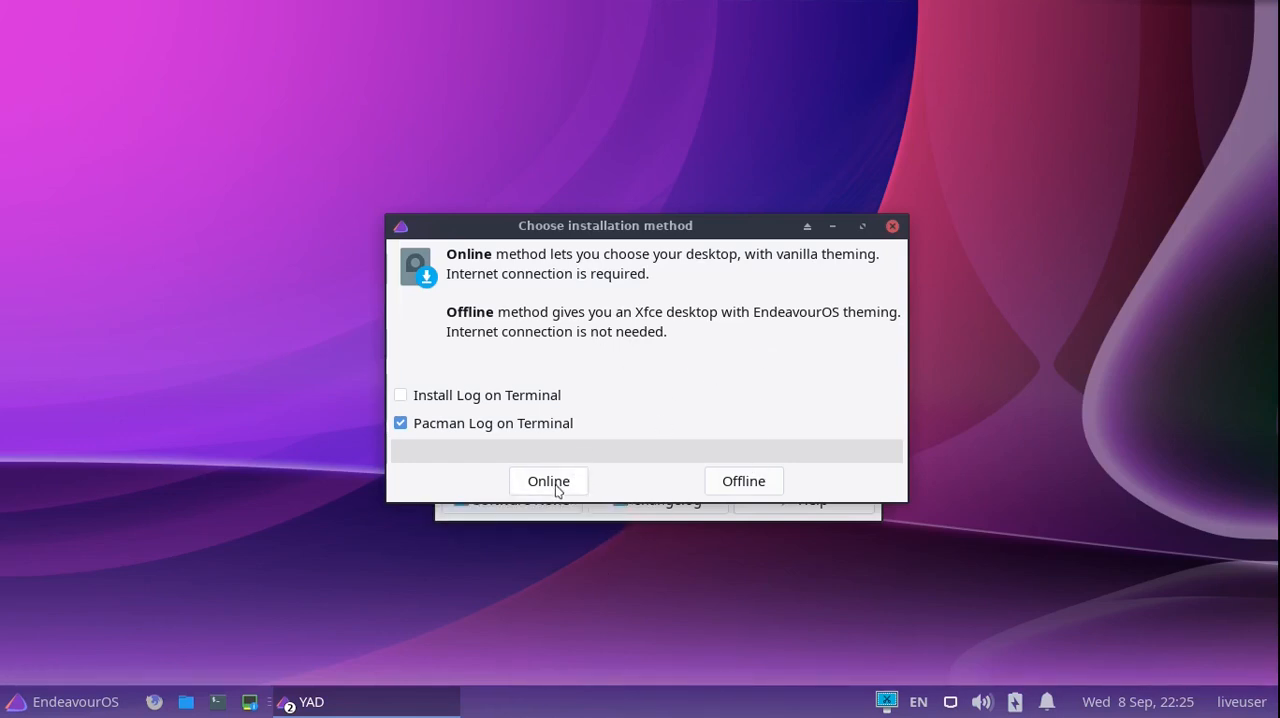
left_click(743, 481)
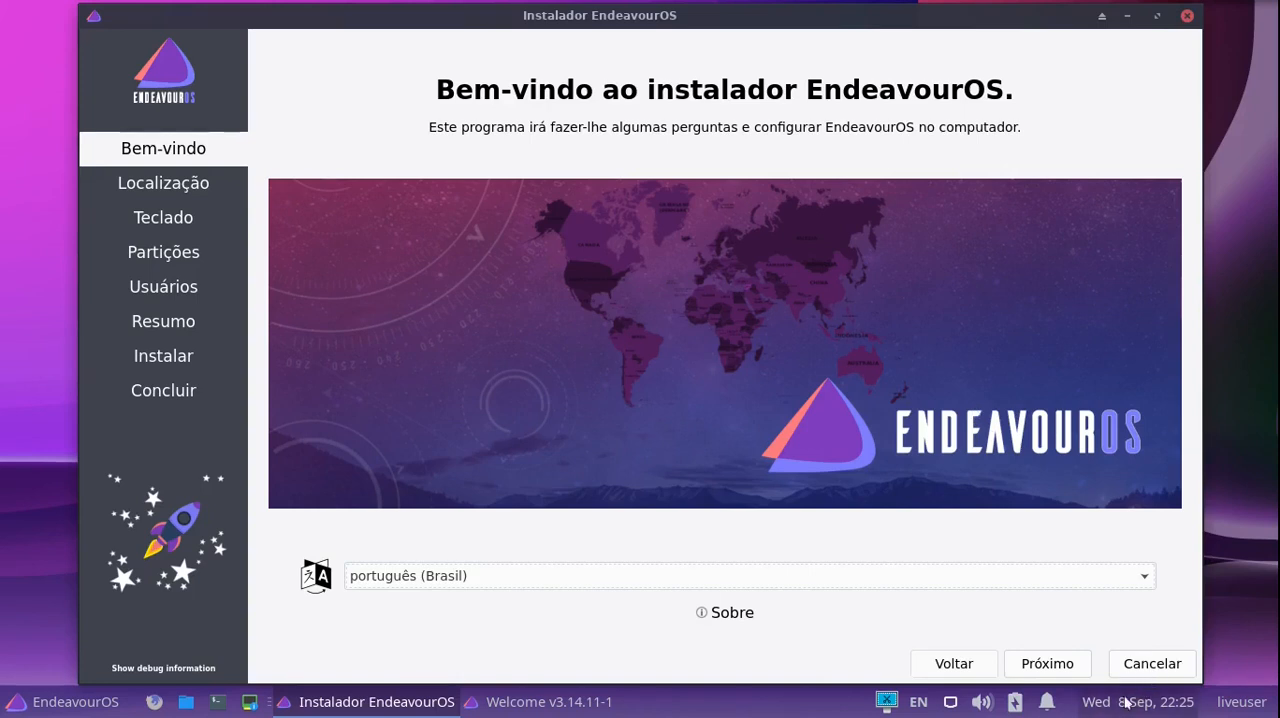
- Accept português (Brasil) with the default location and keyboard, and choose to erase the QEMU HARDDISK using btrfs without swap
left_click(1039, 668)
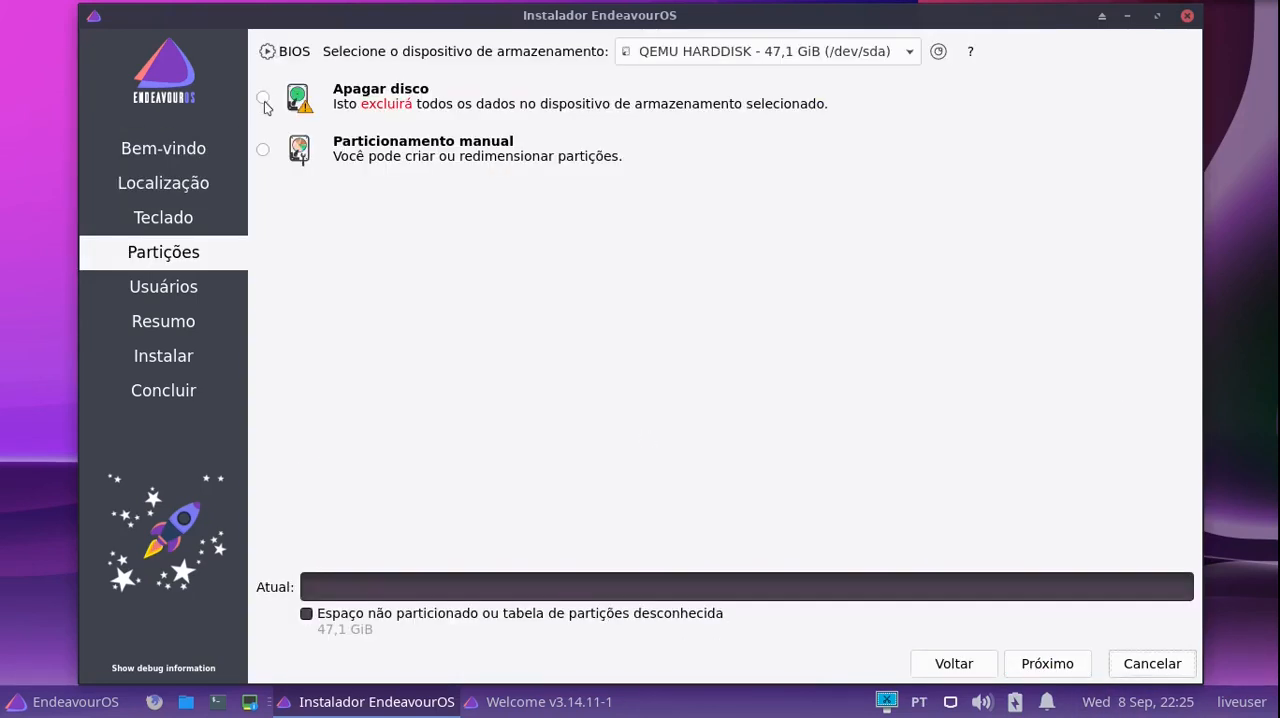
left_click(262, 98)
left_click(592, 153)
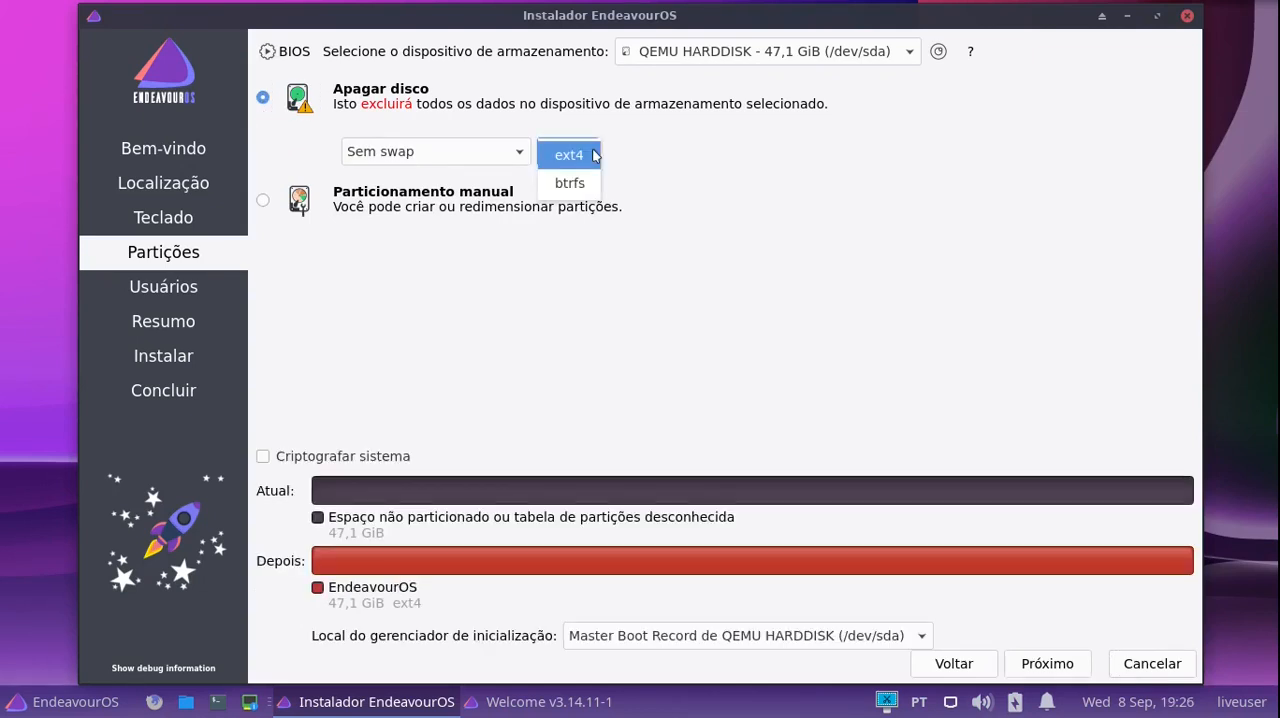
left_click(575, 185)
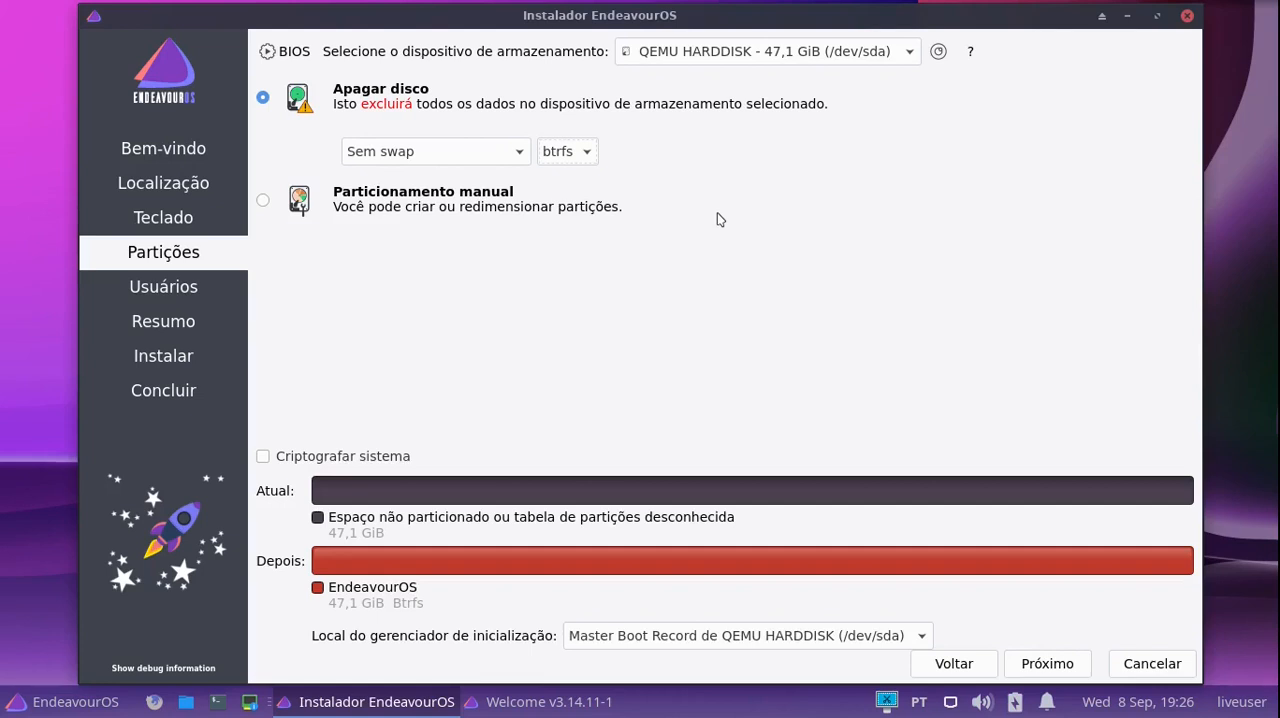
left_click(513, 155)
left_click(513, 155)
left_click(1030, 668)
- Fill in the user's name, login name, computer name and repeated account password, with automatic login enabled
type("tico")
left_click(434, 197)
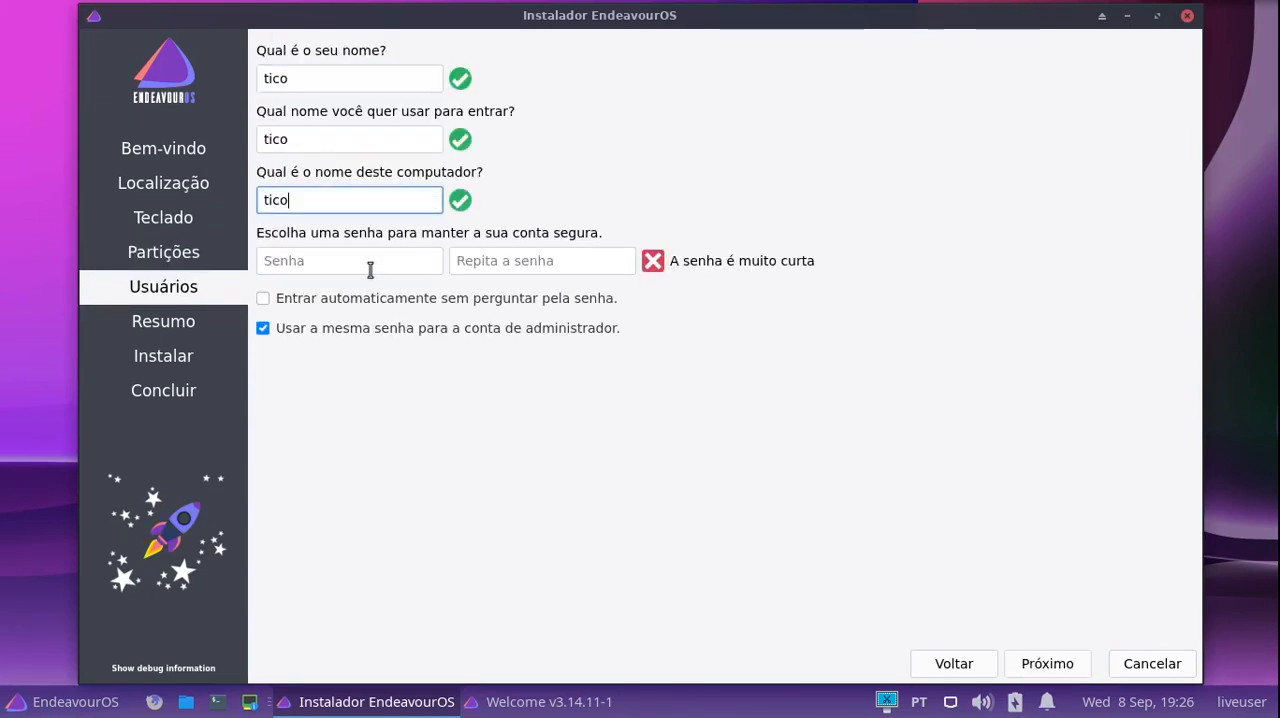
left_click(369, 261)
type("a")
key("Tab")
type("a")
left_click(288, 300)
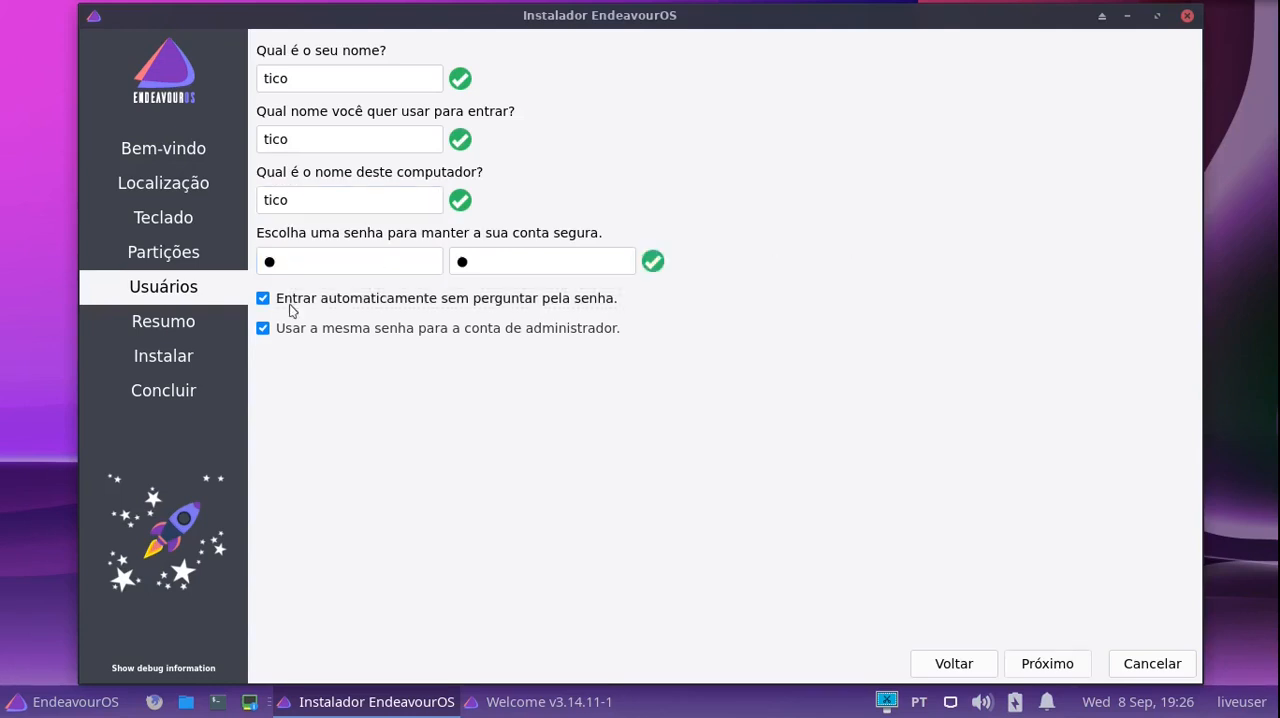
left_click(1050, 666)
- Confirm the summary to install EndeavourOS on the disk, and choose Reiniciar agora once the installation is done
left_click(1046, 665)
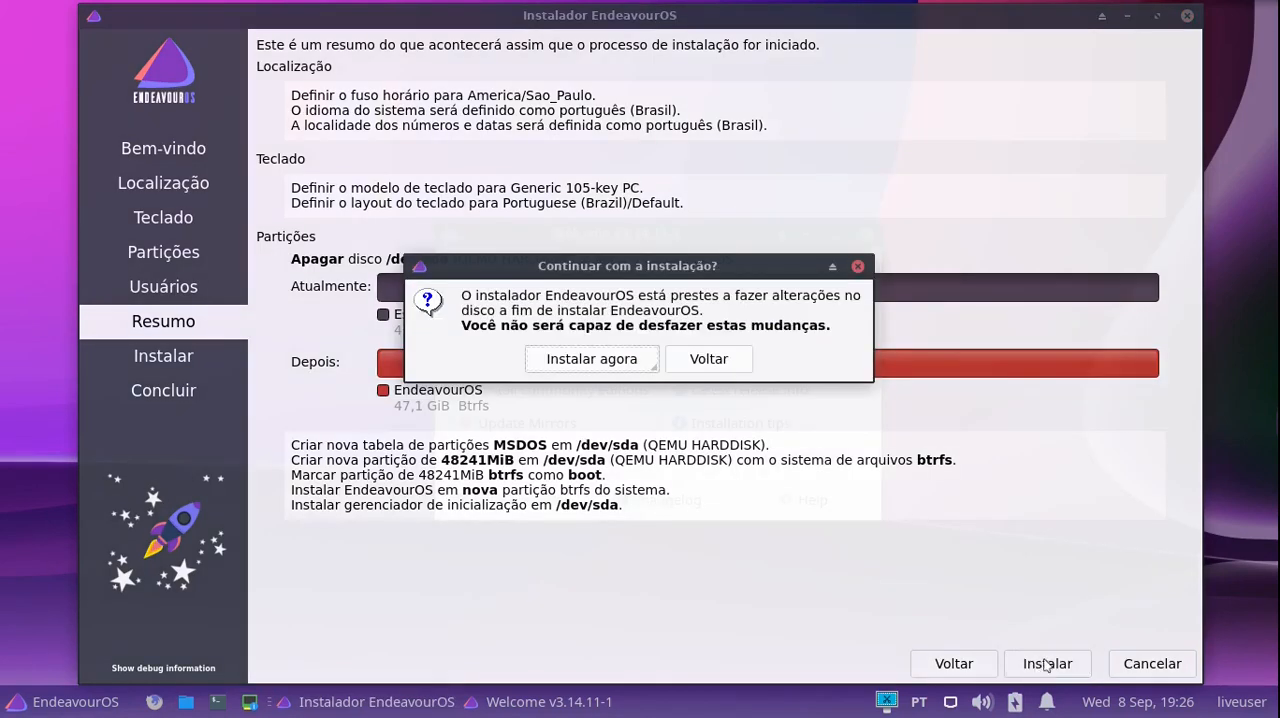
left_click(542, 359)
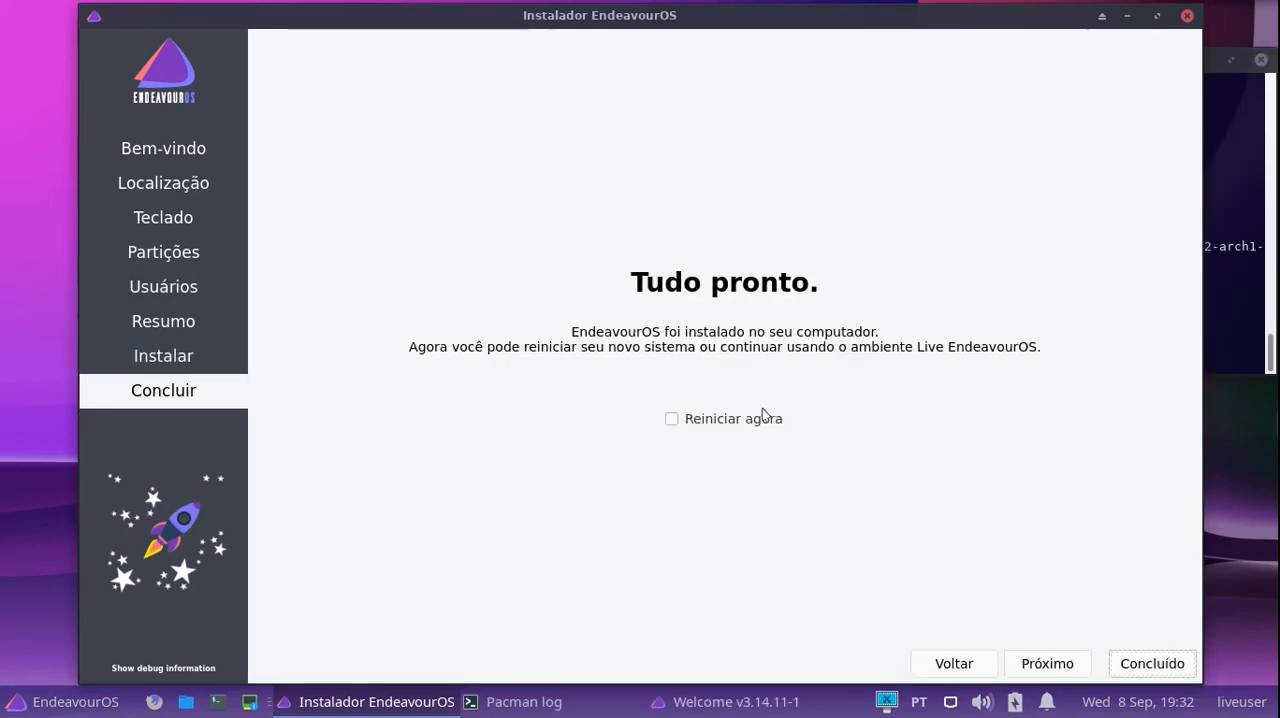
left_click(672, 419)
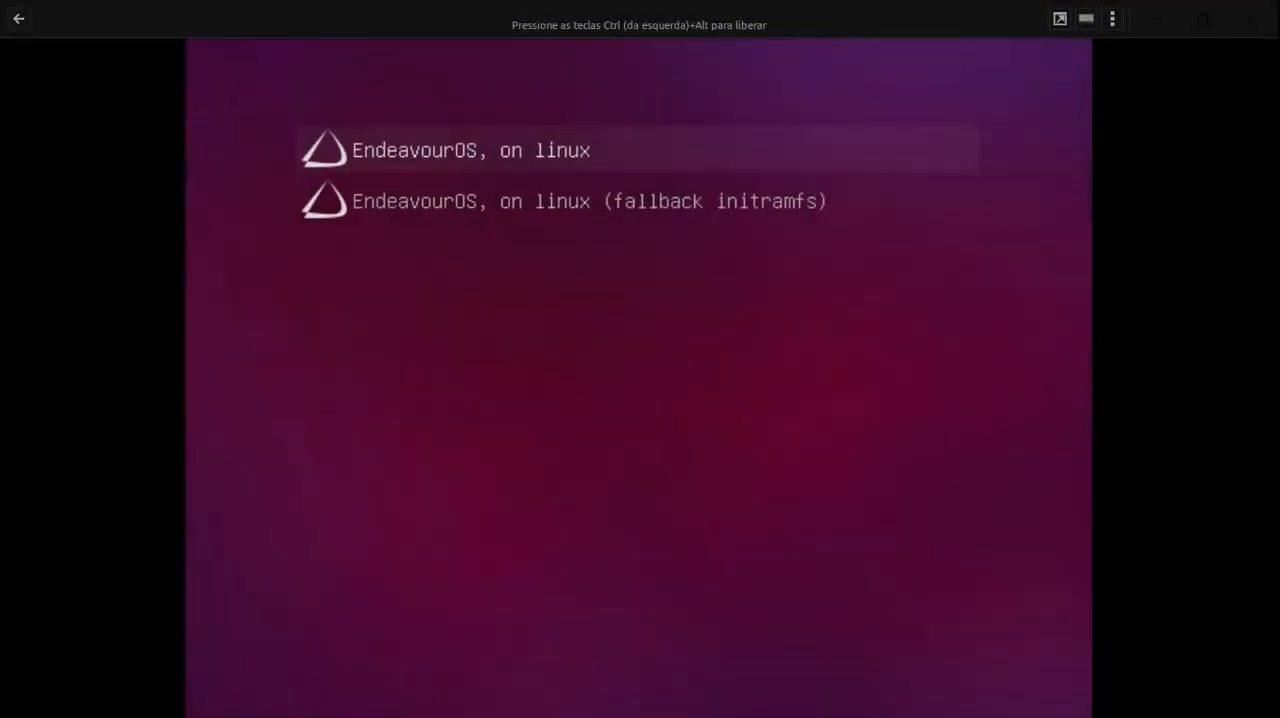
- Boot the installed system from the boot menu with the EndeavourOS, on linux entry
key("Down")
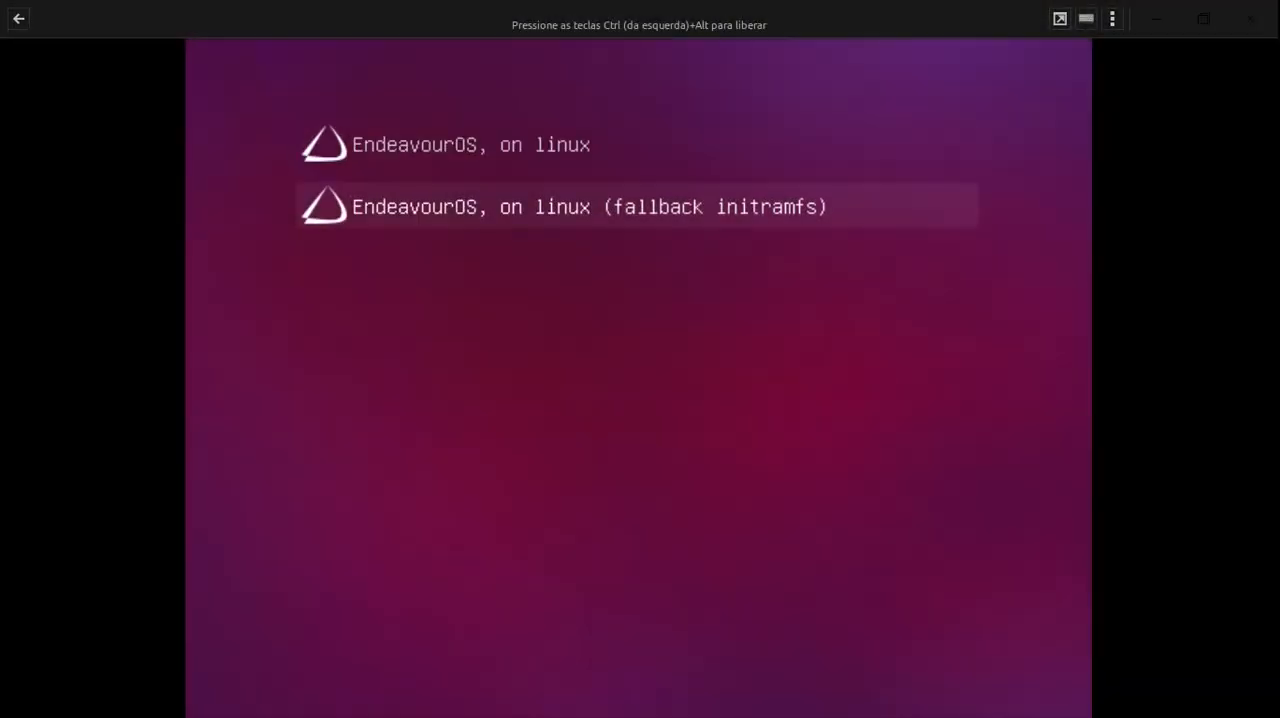
key("Up")
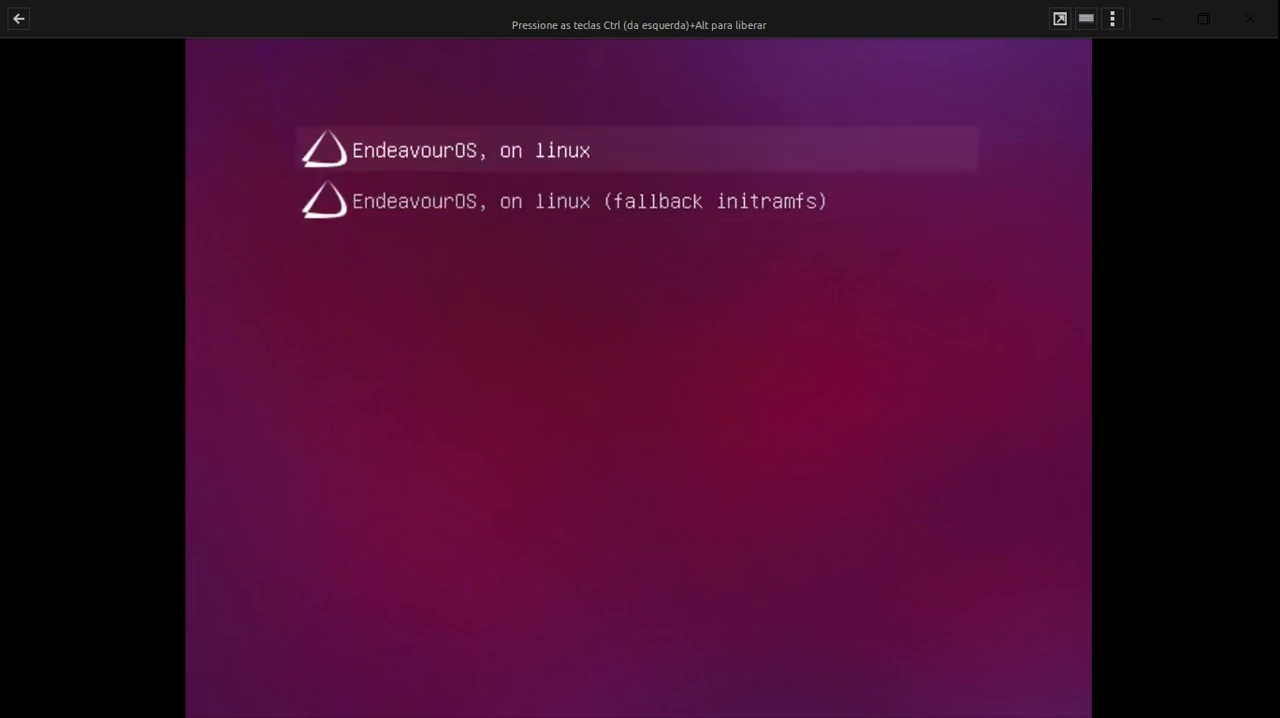
key("Return")
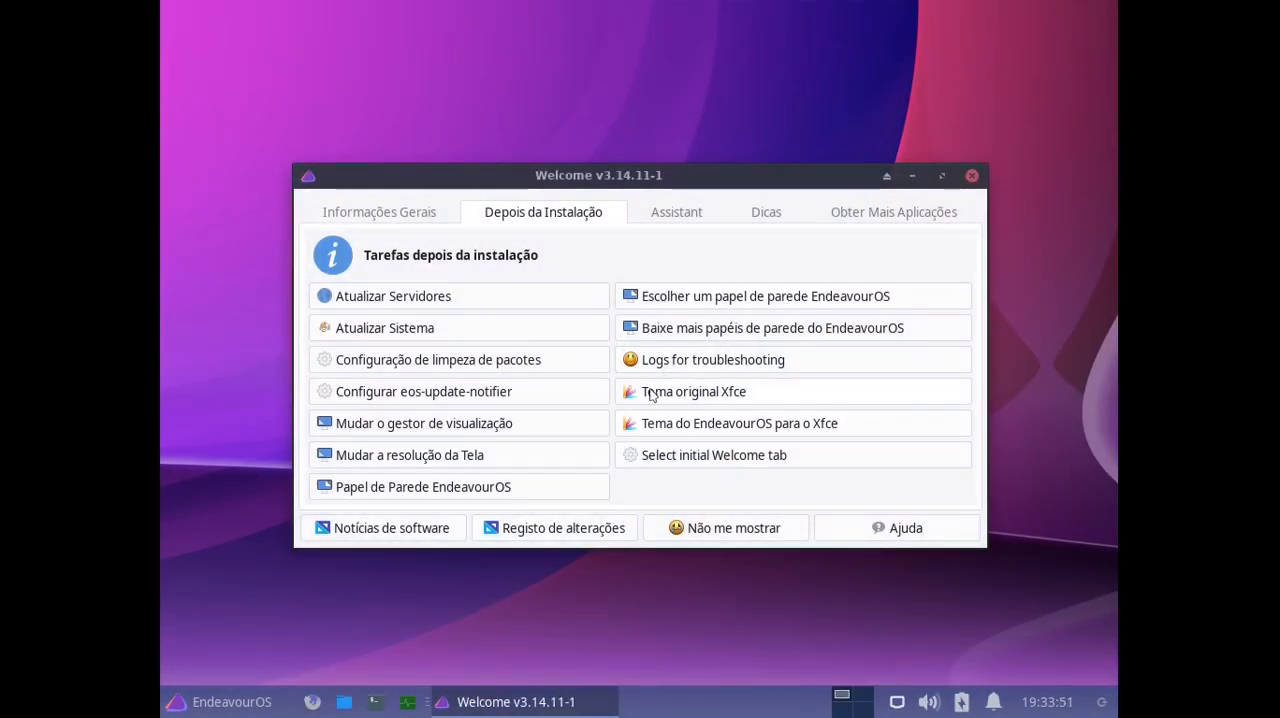
- Change the installed system's display resolution to 1366x768
left_click(385, 457)
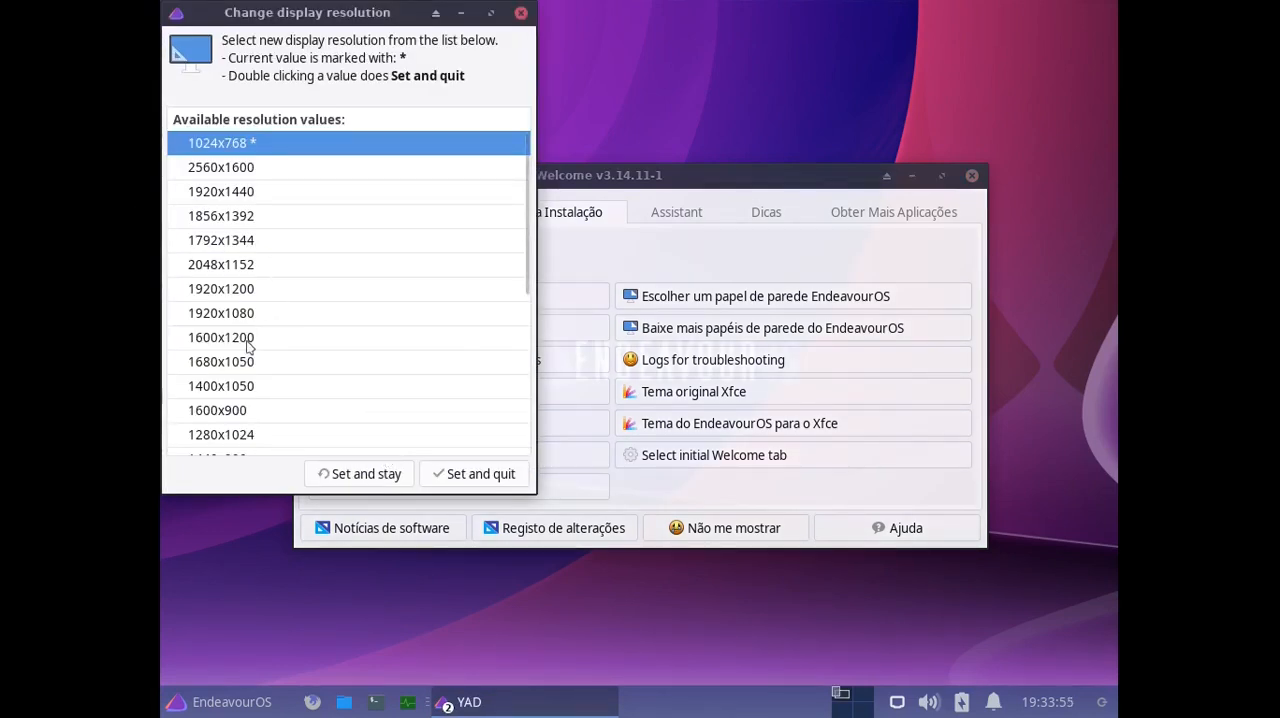
double_click(240, 313)
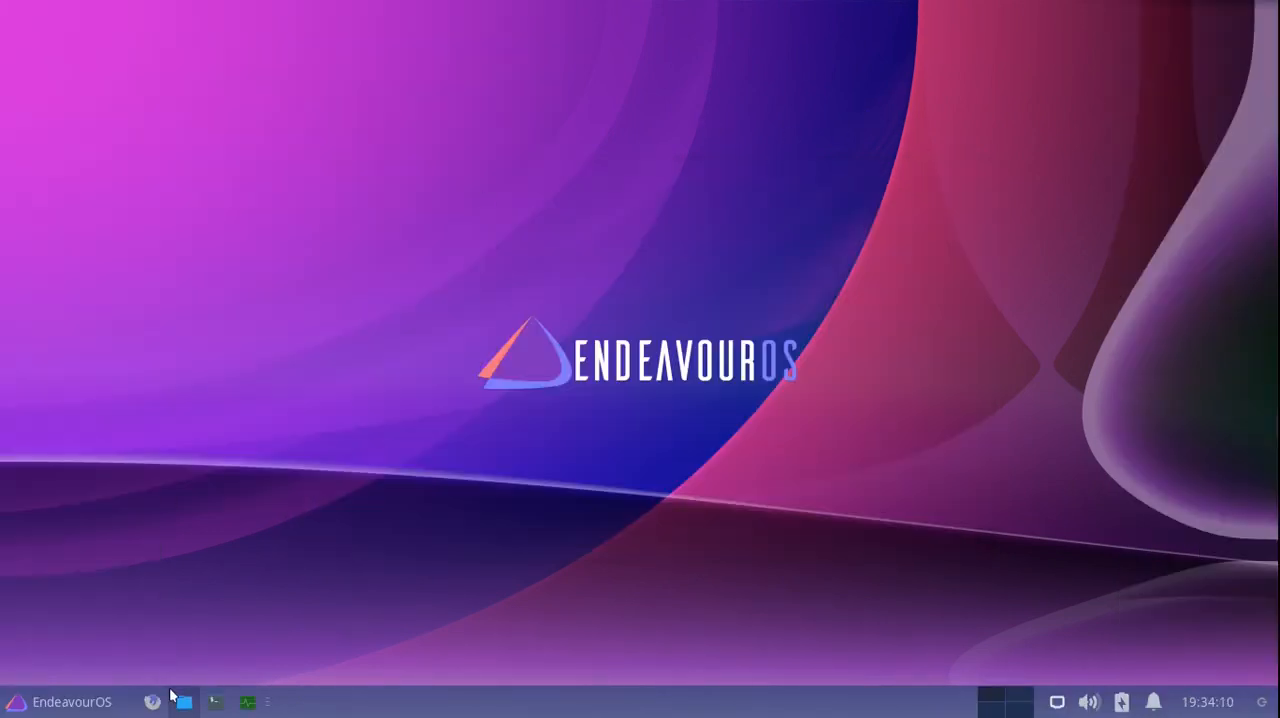
- In a terminal, install the screenfetch package with sudo pacman -S screenfetch
left_click(215, 702)
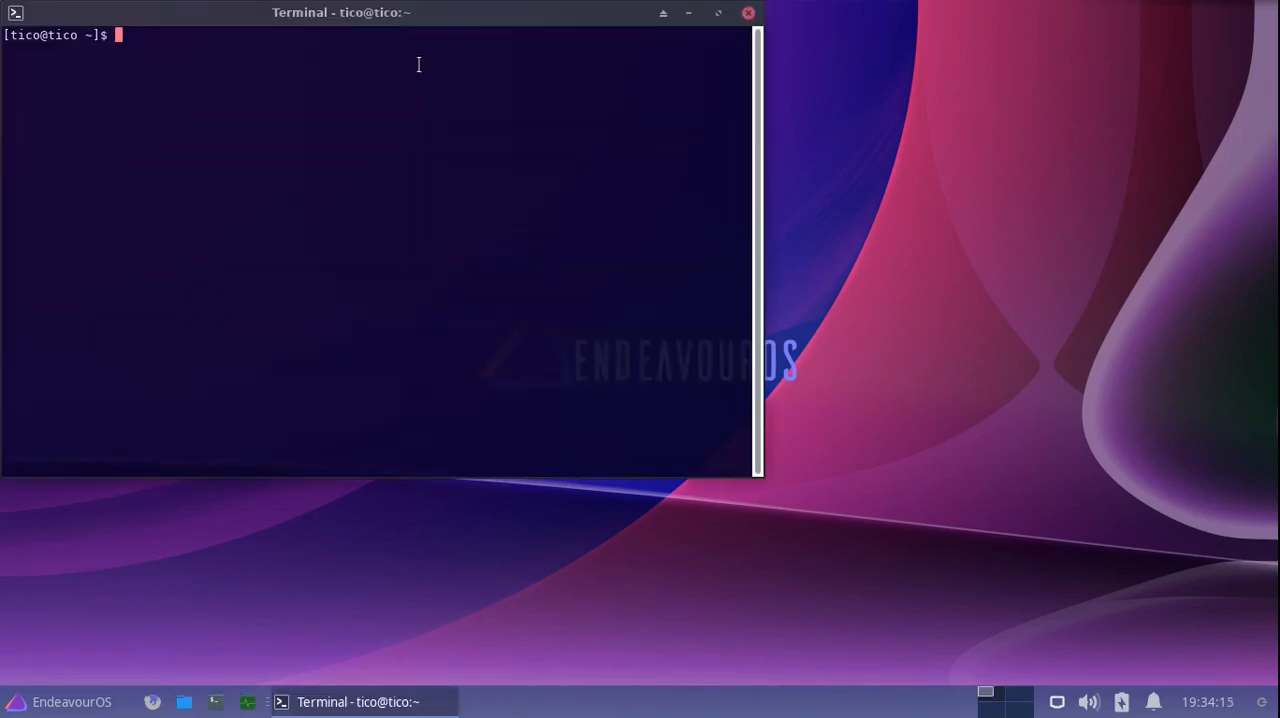
left_click_drag(413, 12, 702, 120)
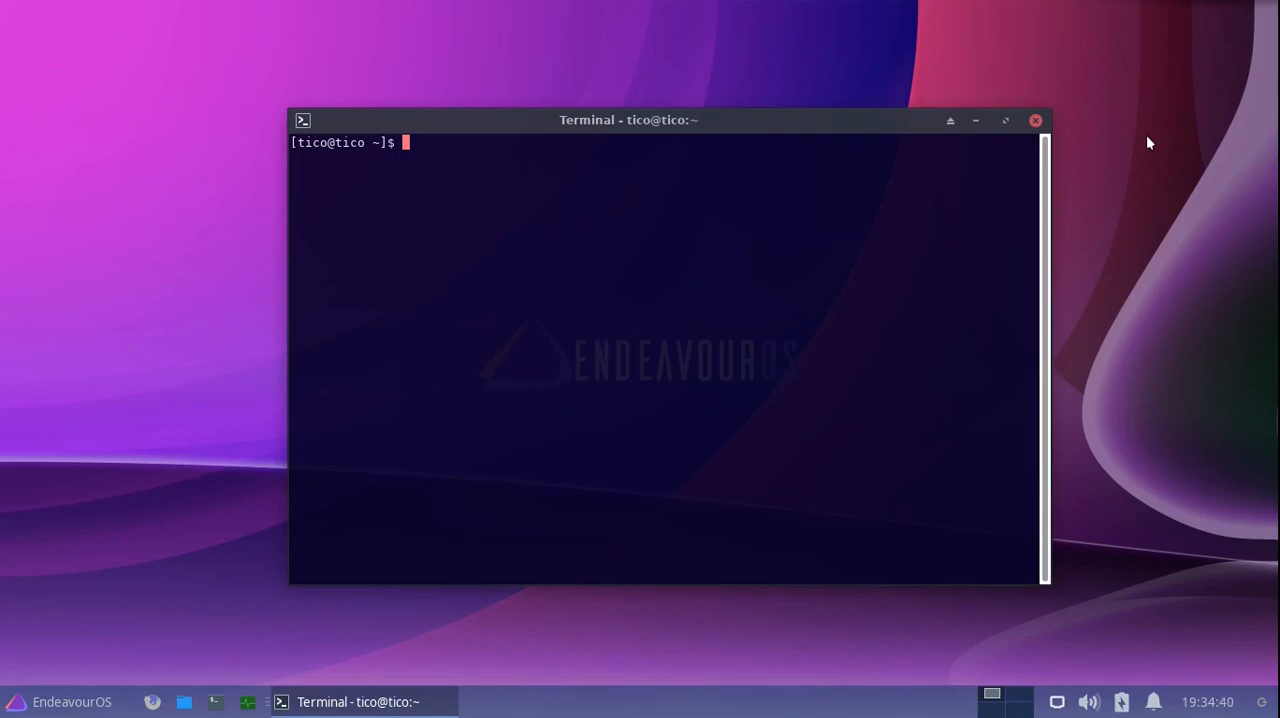
type("sudo ")
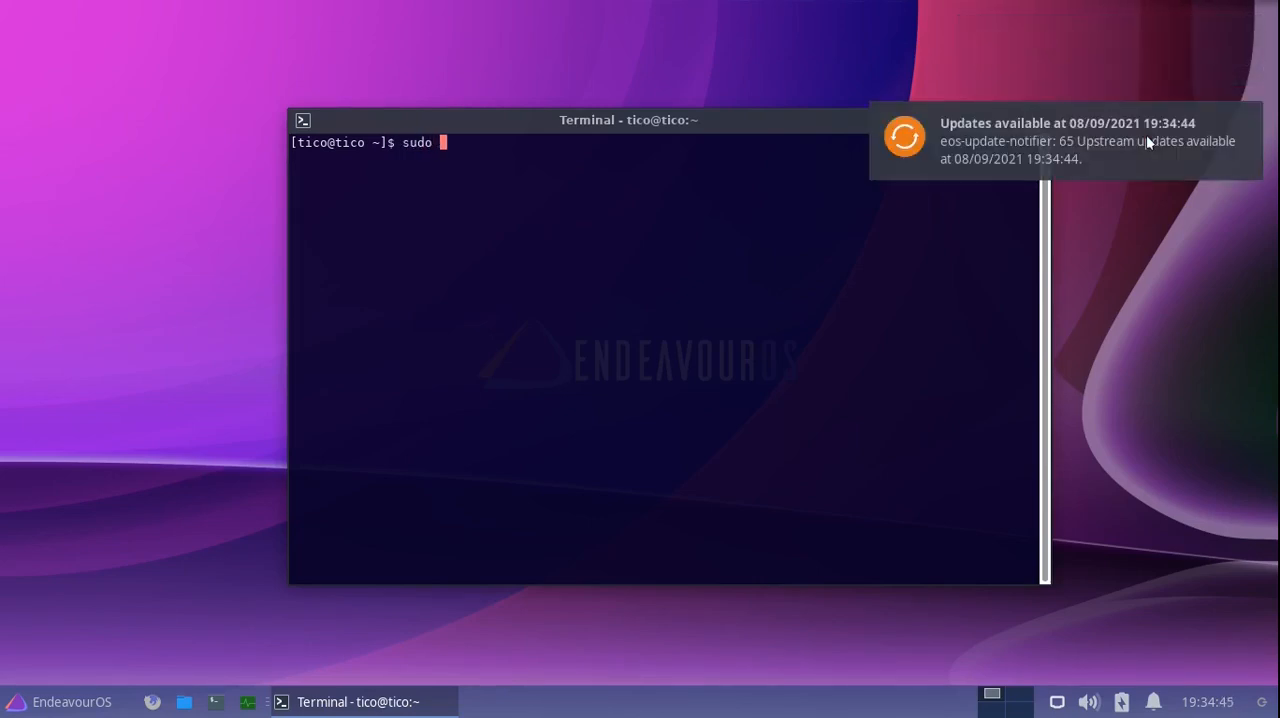
type("pacman -S")
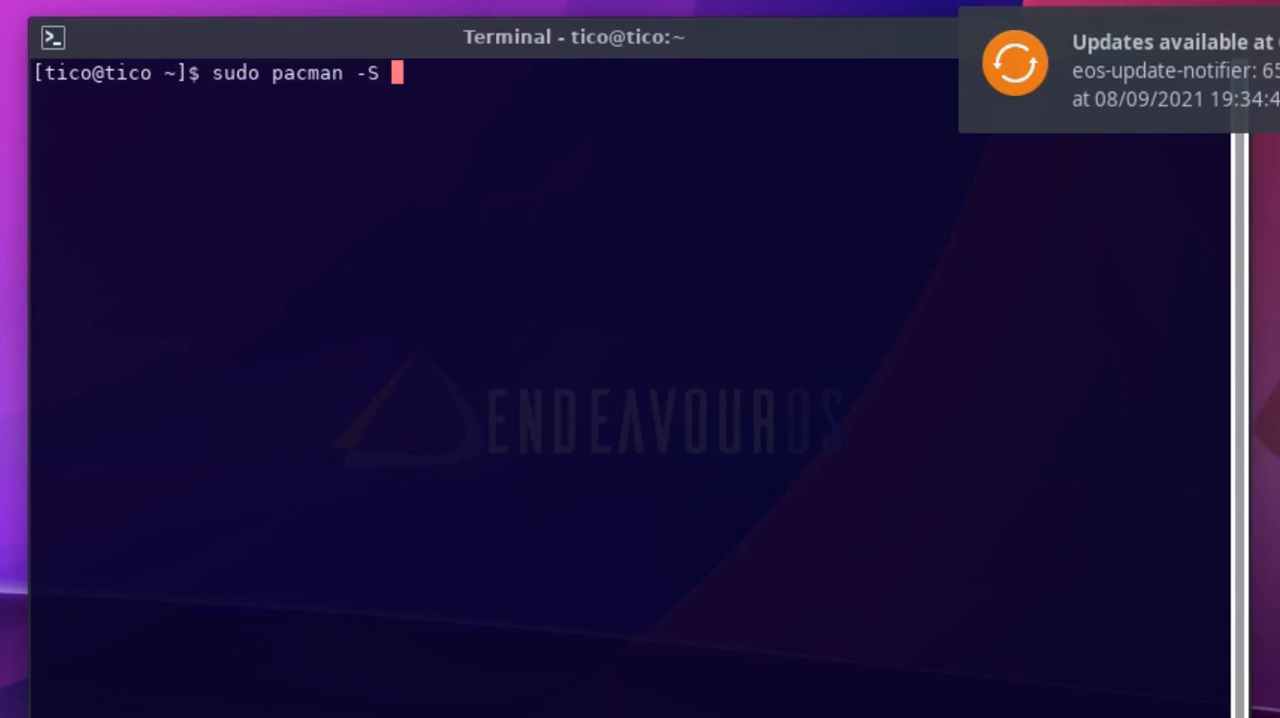
type(" screenfetch")
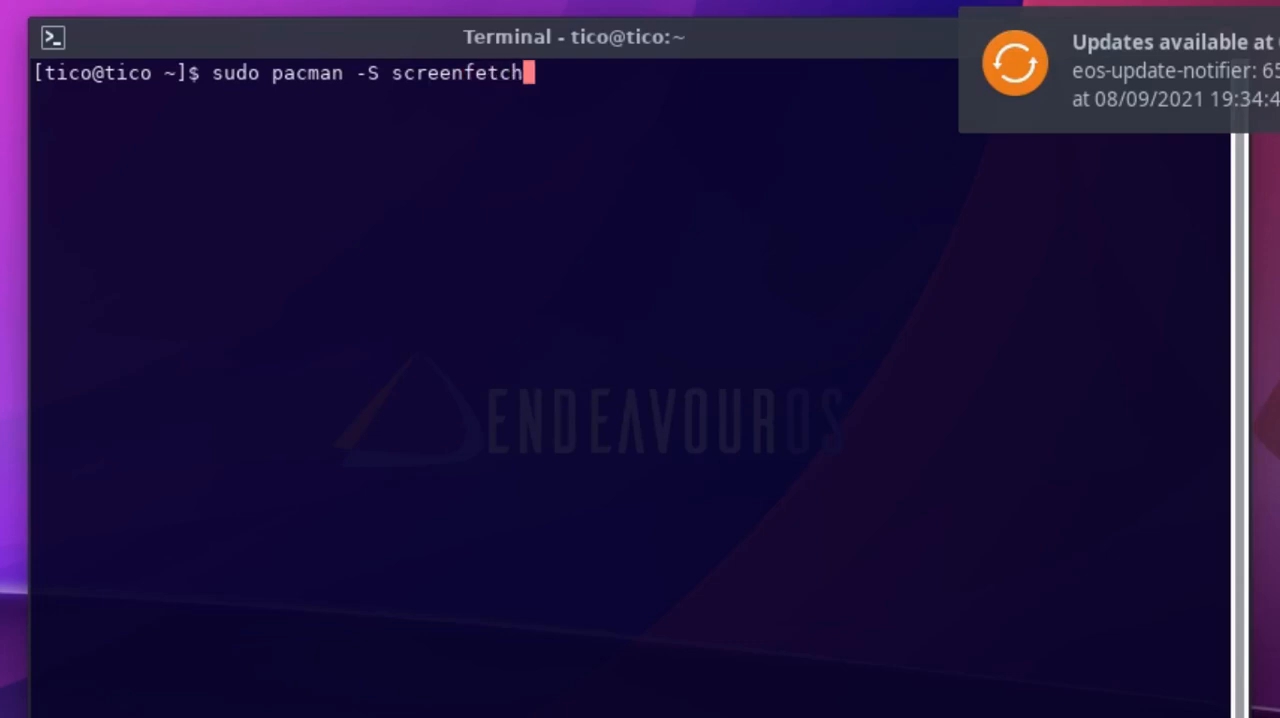
key("Return")
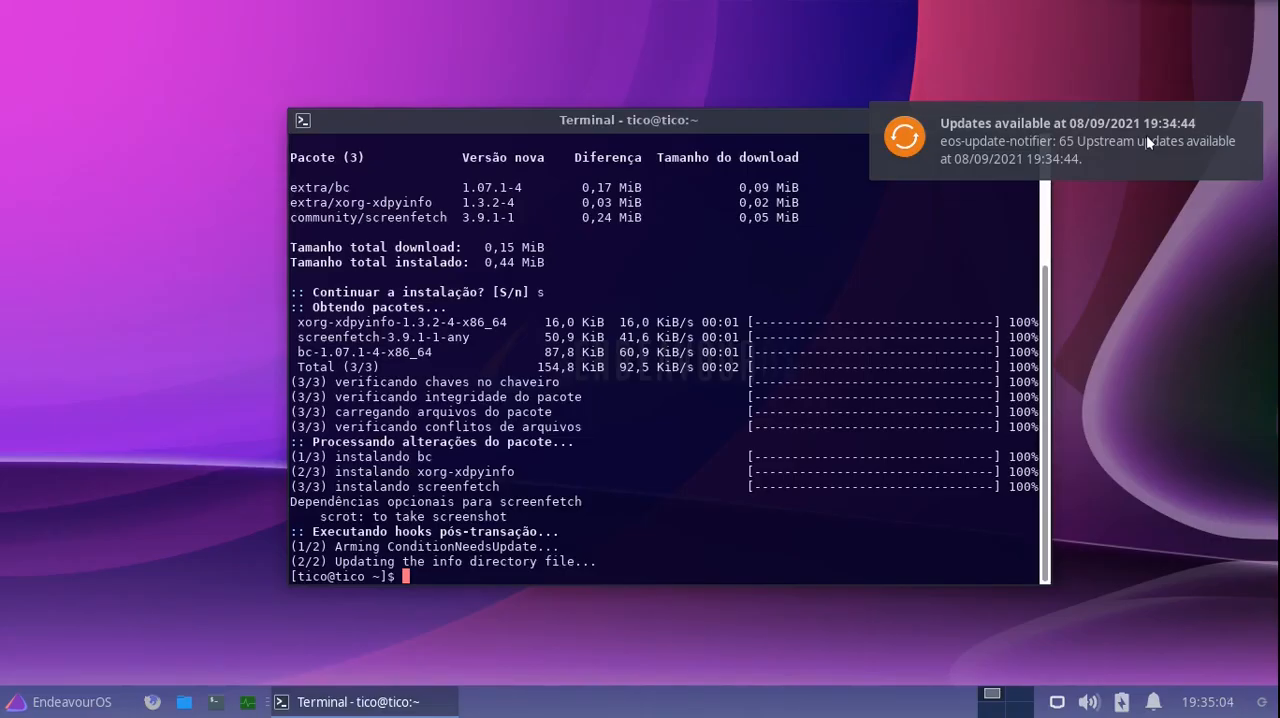
- Run screenfetch to print the system information
type("screenfetch")
key("Return")
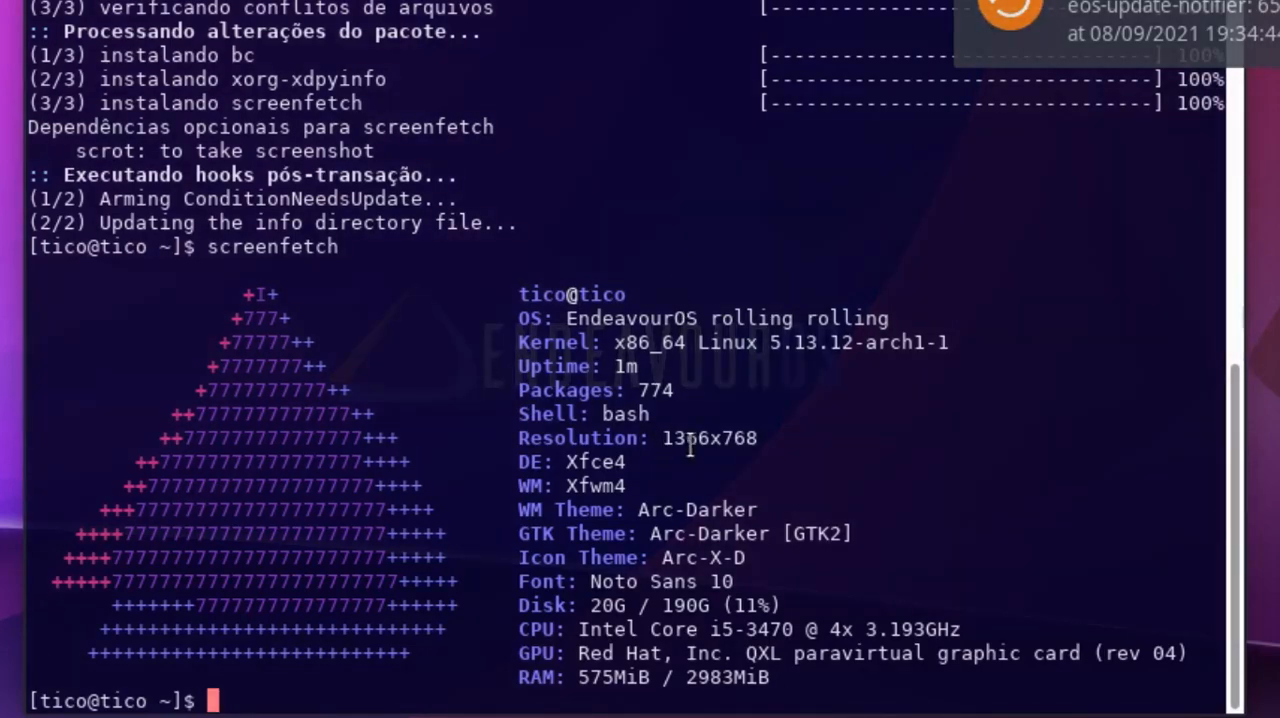
- Examine the OS, kernel, desktop environment and window manager entries in the screenfetch output
scroll(690, 447, "up", 1)
scroll(970, 396, "down", 1)
left_click_drag(892, 318, 710, 318)
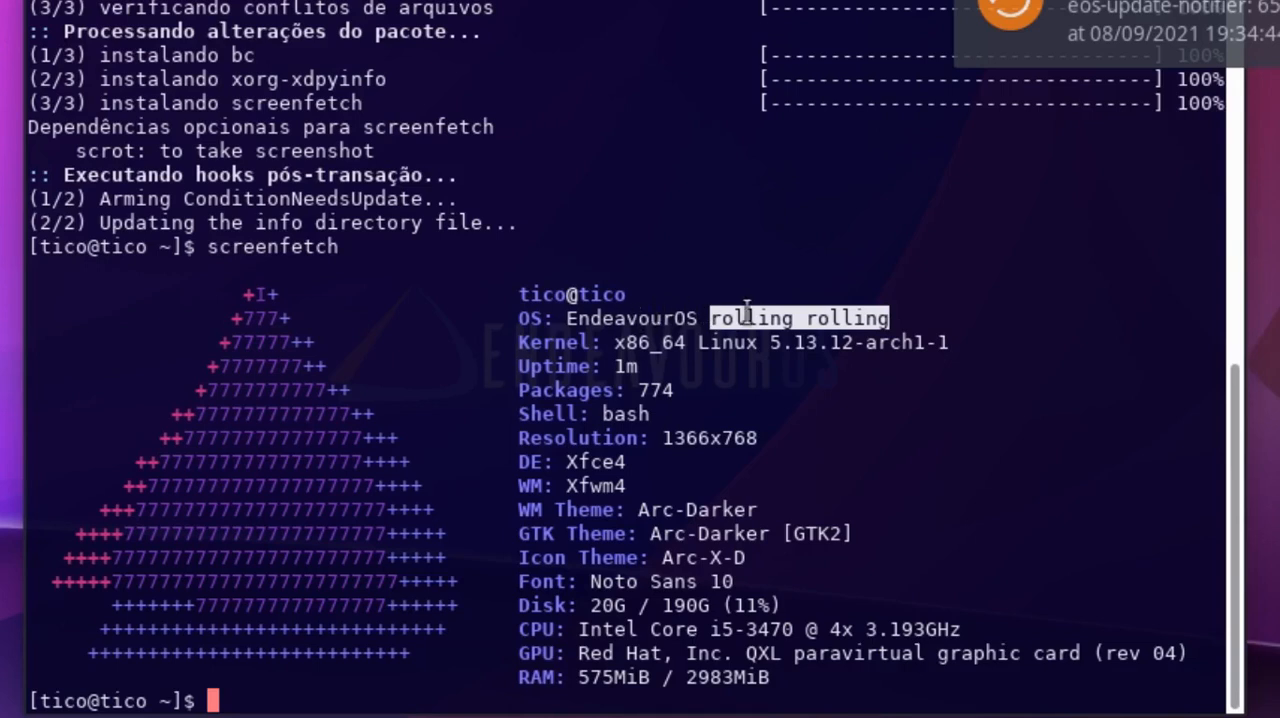
left_click(708, 314)
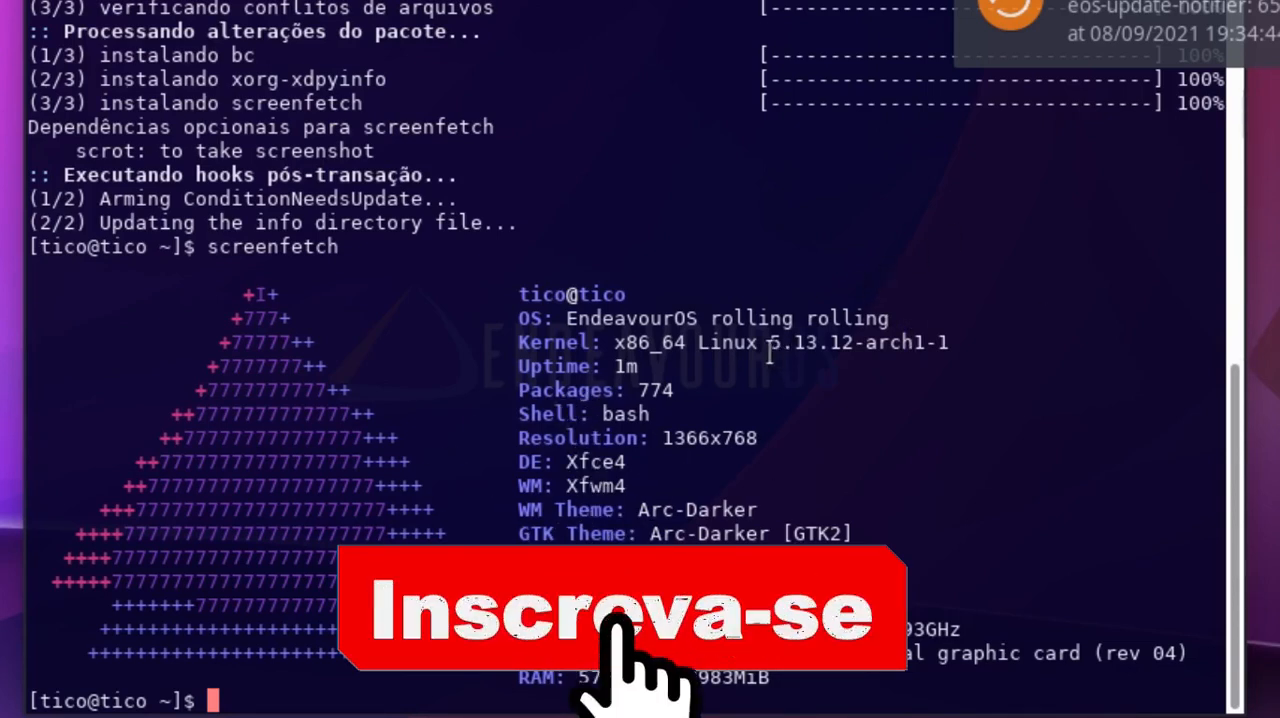
left_click_drag(770, 345, 867, 342)
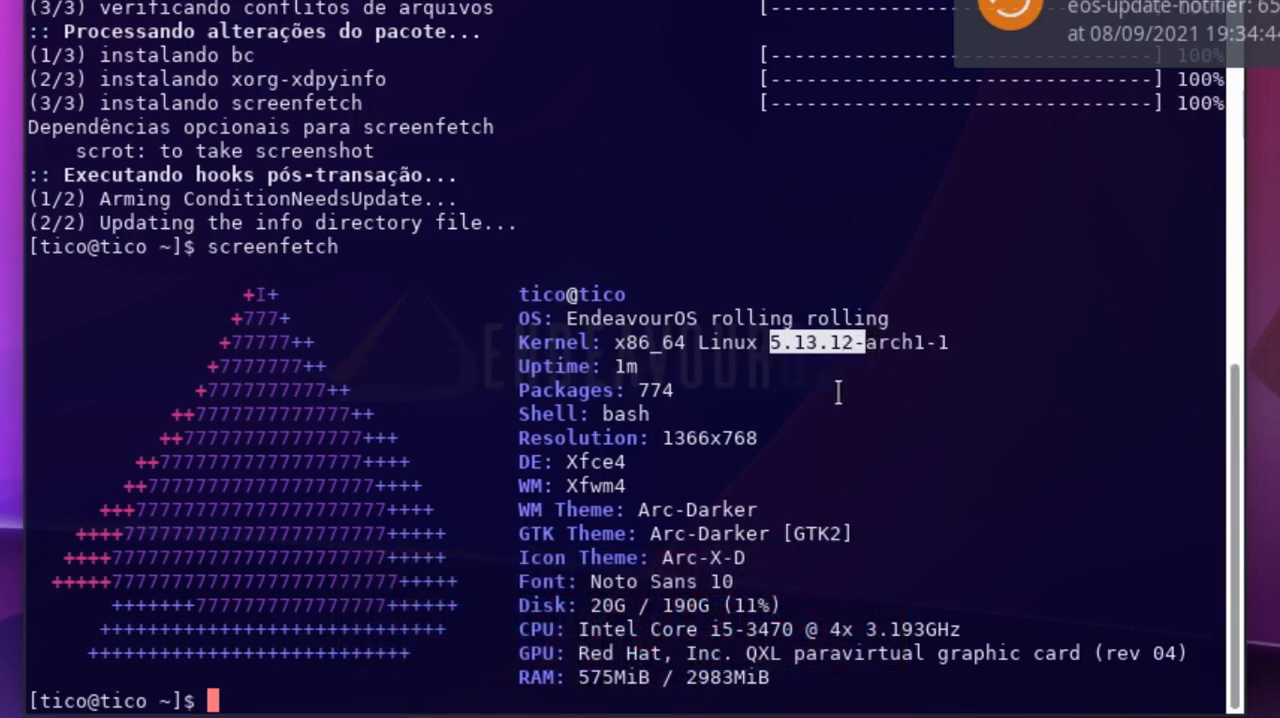
left_click(810, 347)
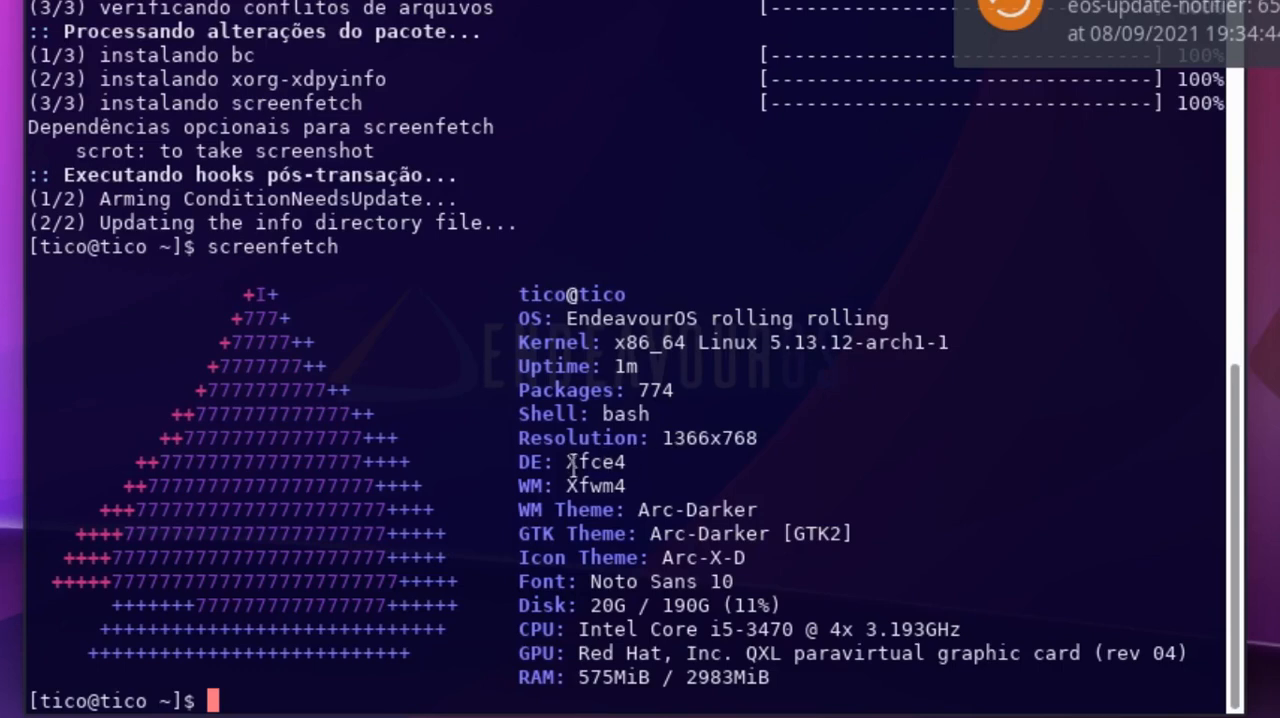
left_click_drag(567, 463, 654, 470)
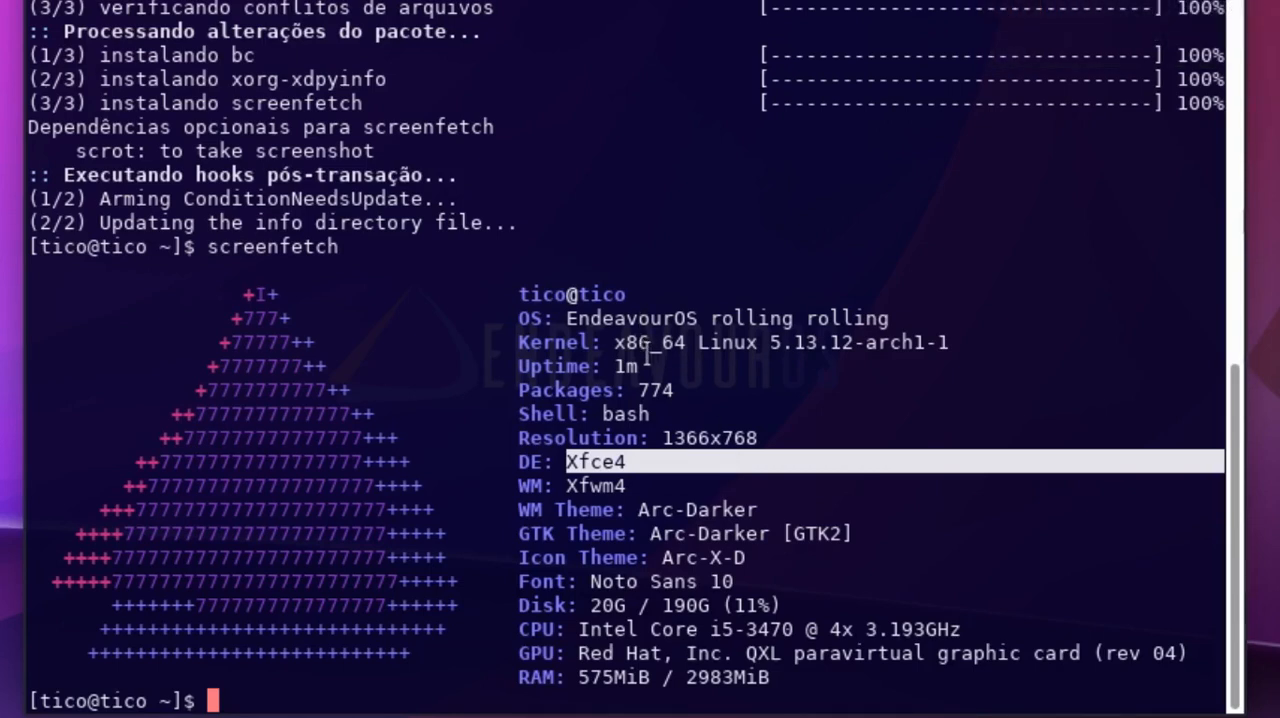
left_click(626, 470)
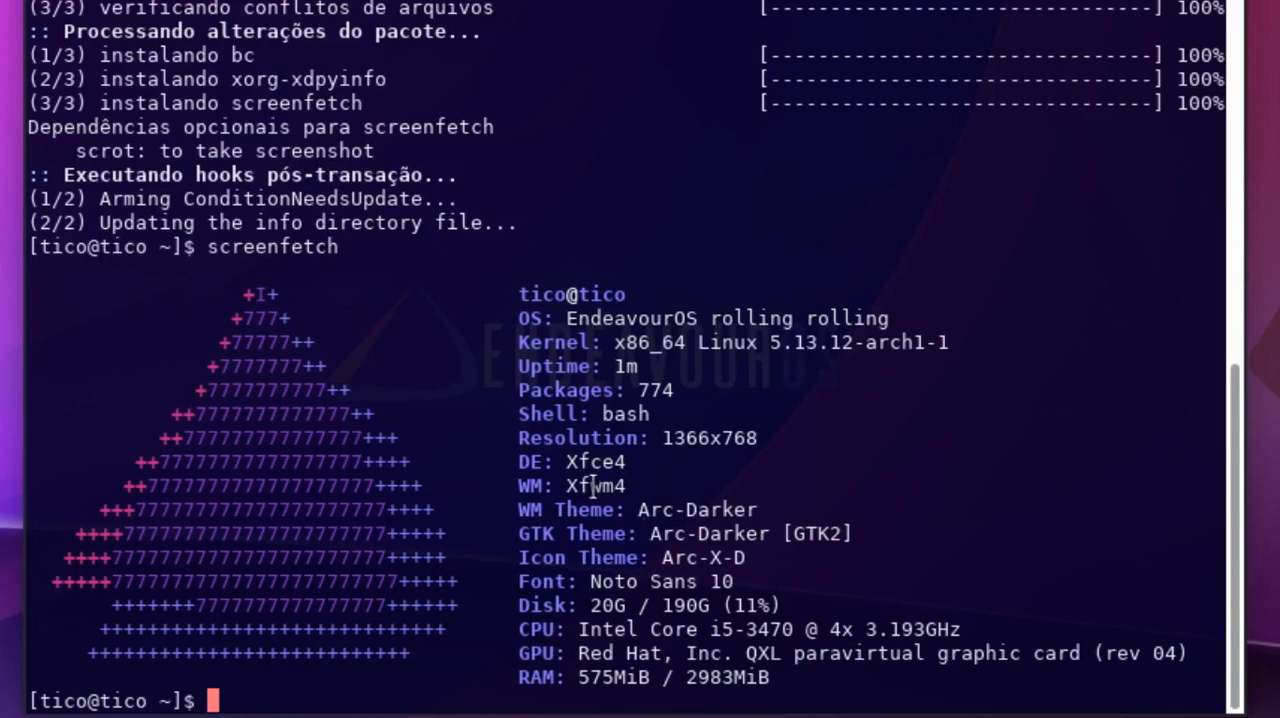
left_click_drag(561, 485, 624, 486)
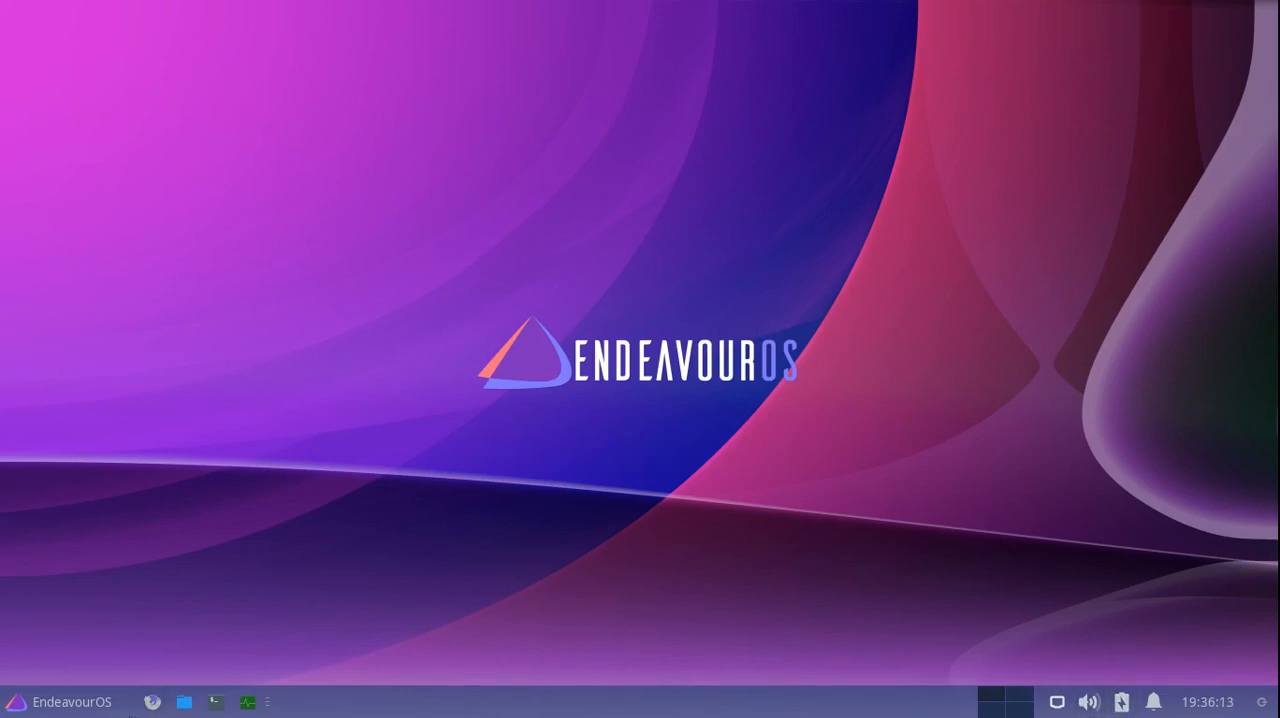
- Open the EndeavourOS application menu and look through the applications listed under Favoritos
left_click(8, 706)
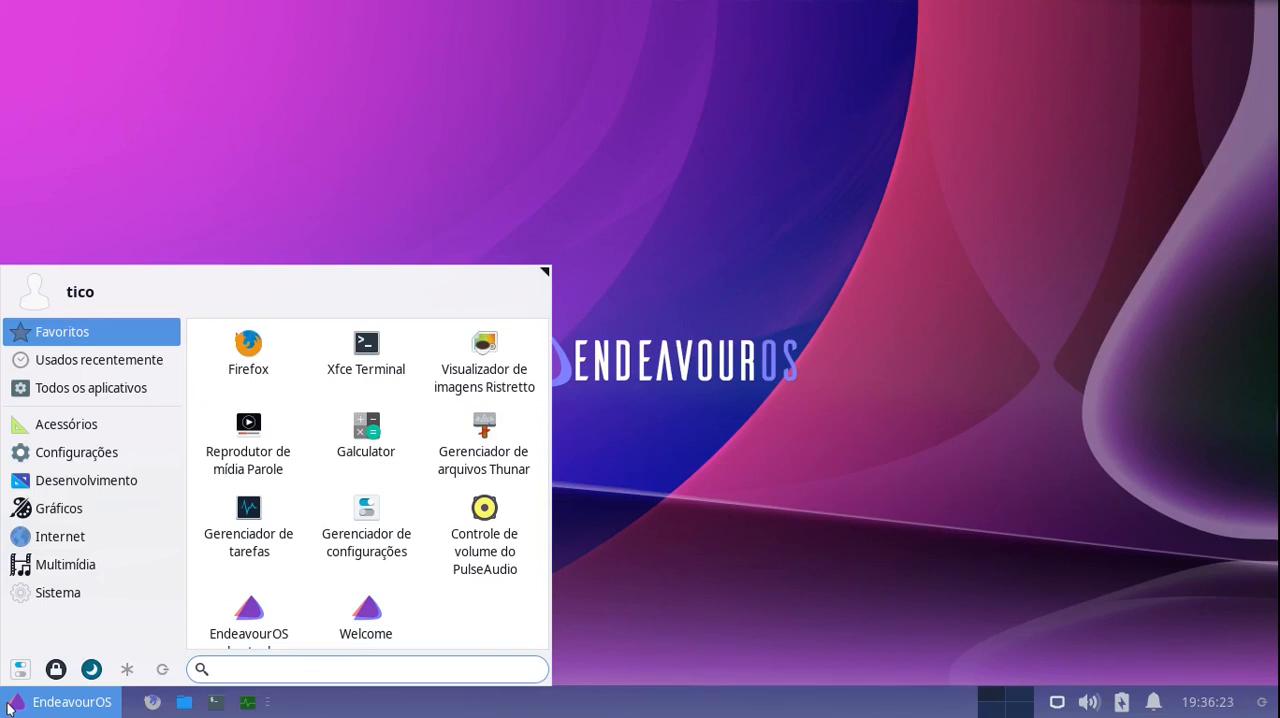
scroll(340, 500, "down", 1)
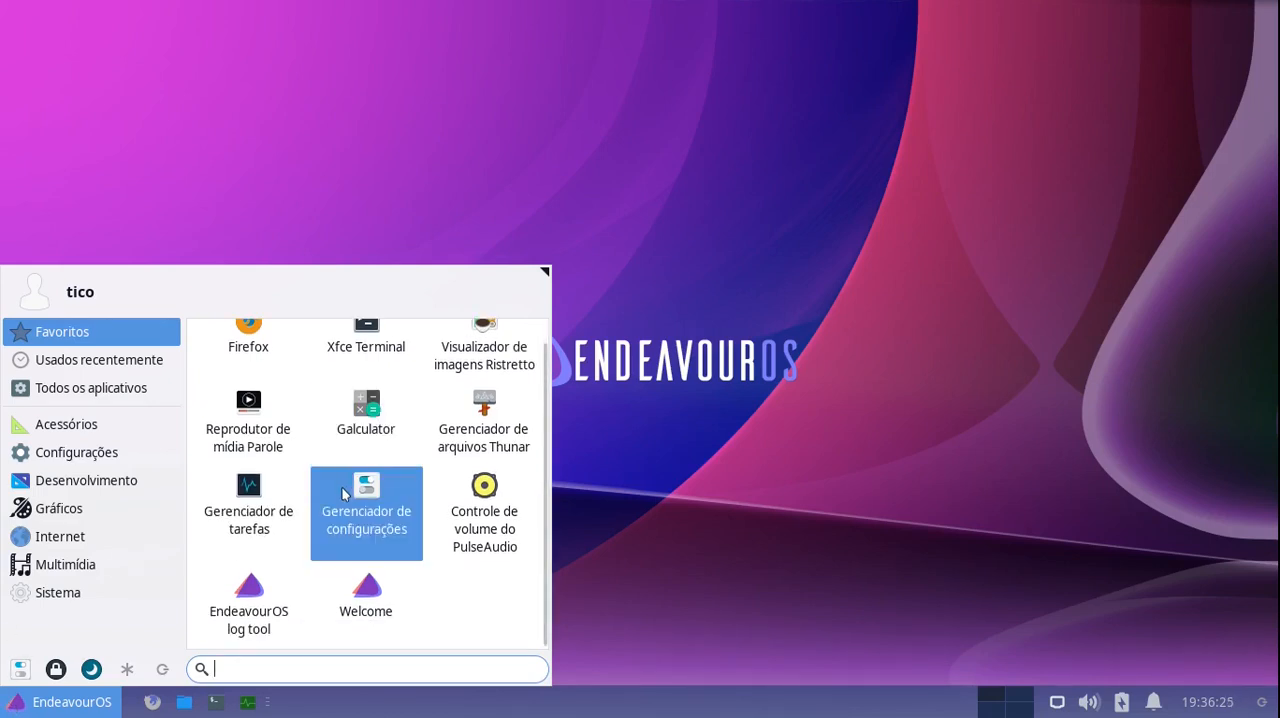
scroll(340, 497, "up", 1)
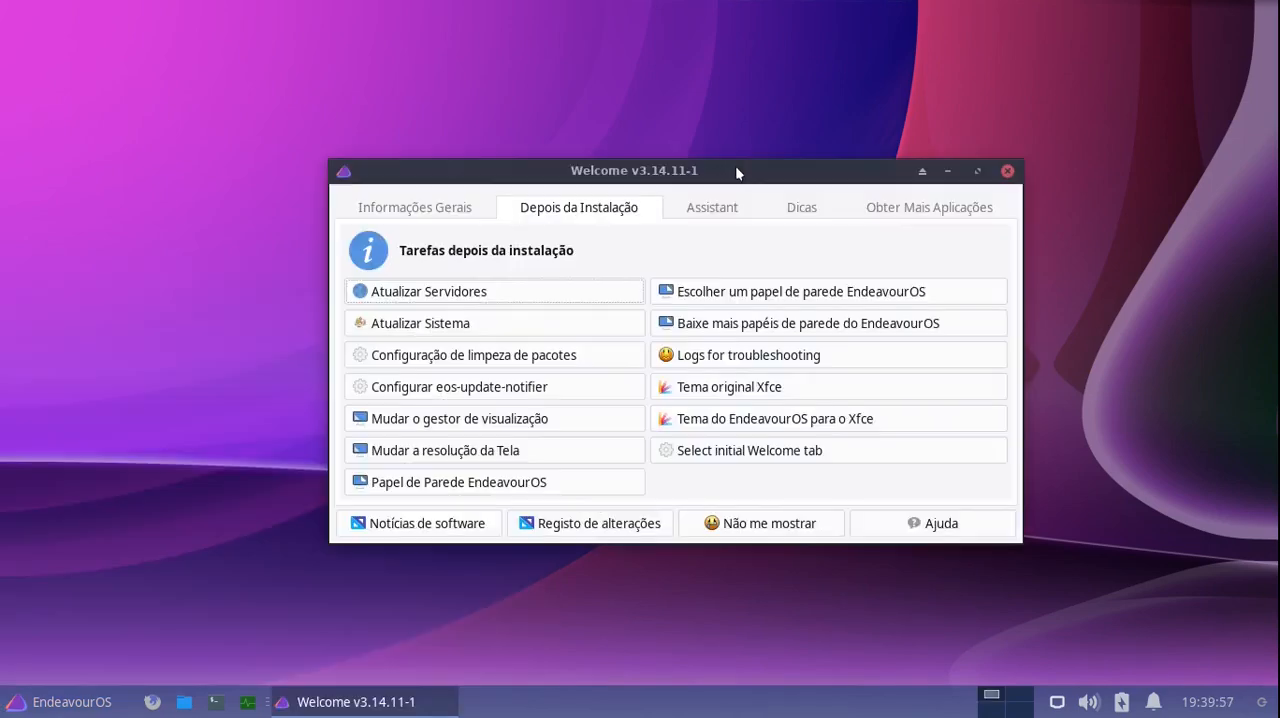
- Start the system update from the Welcome post-installation tasks, enter the root password and confirm installing the updated packages
mouse_move(735, 165)
left_mouse_down()
mouse_move(700, 166)
mouse_move(720, 170)
left_mouse_up()
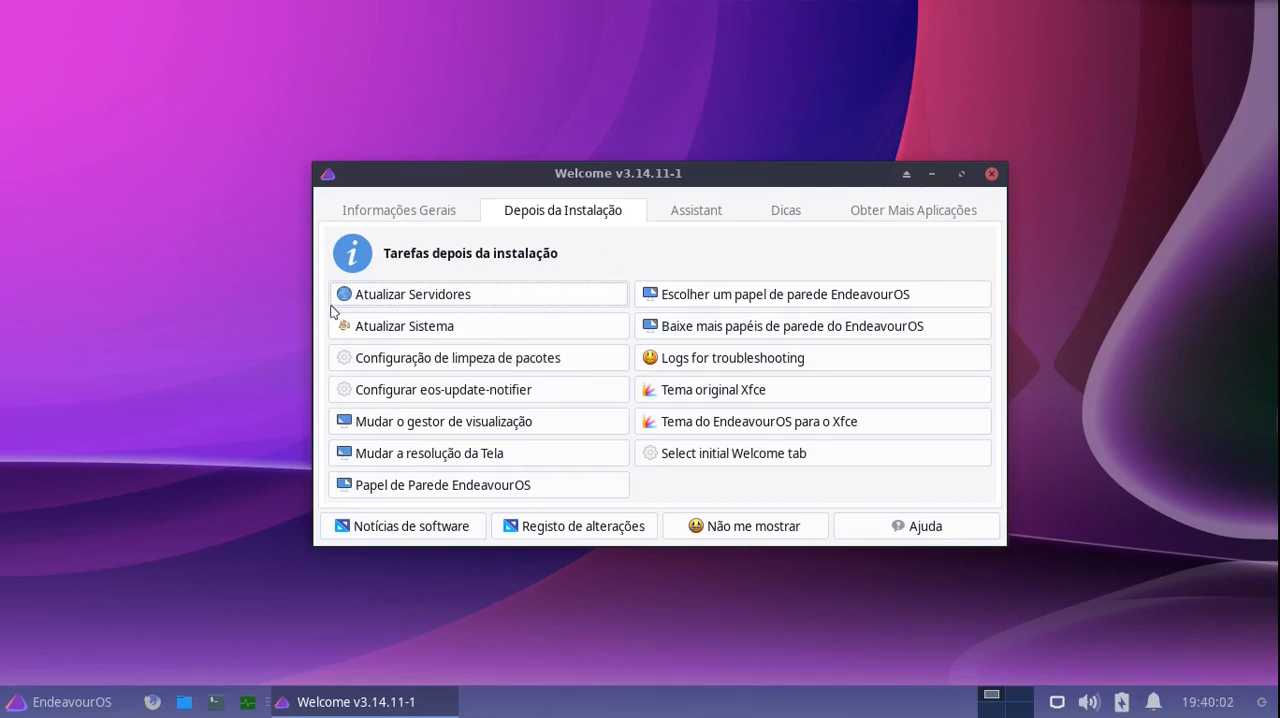
left_click(405, 327)
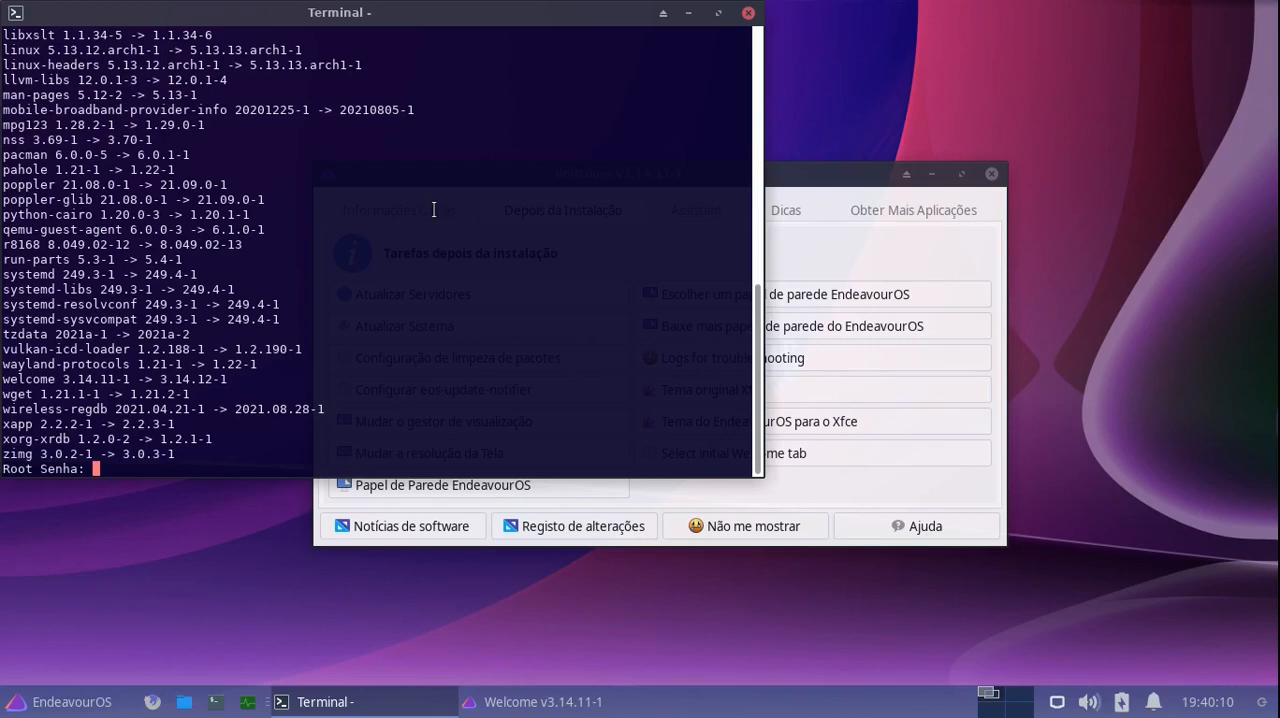
key("Return")
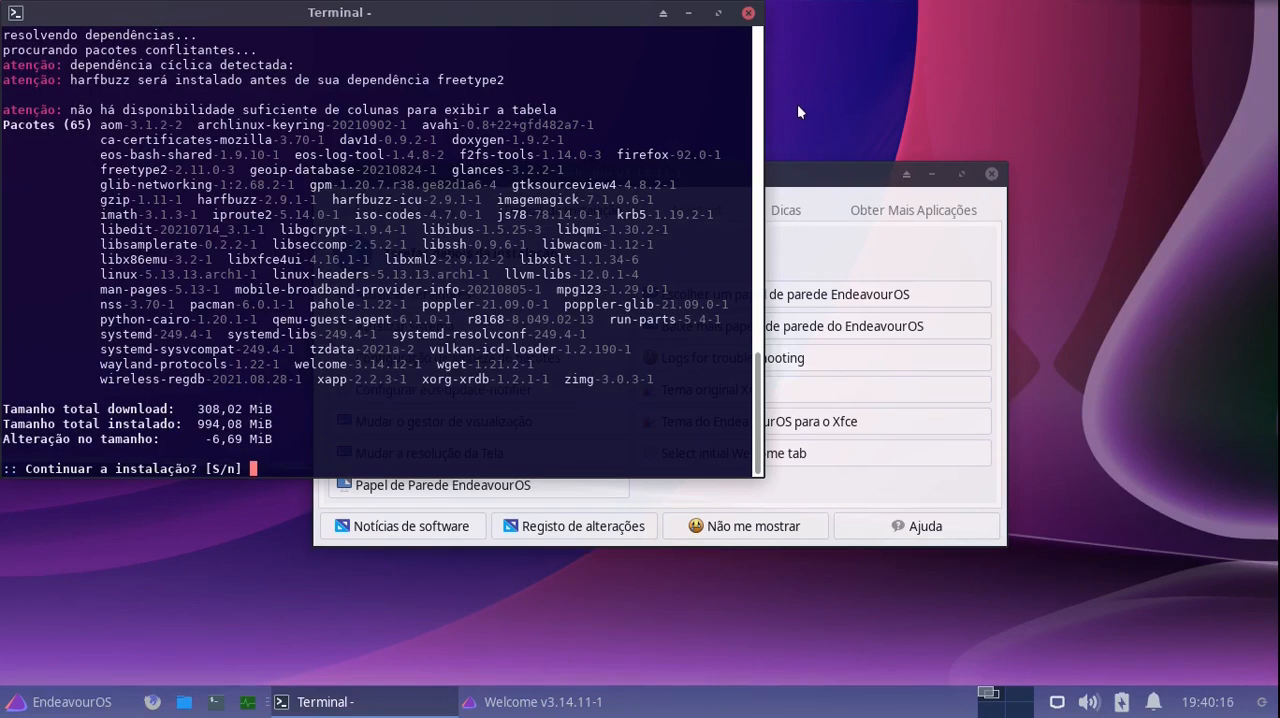
type("s")
key("Return")
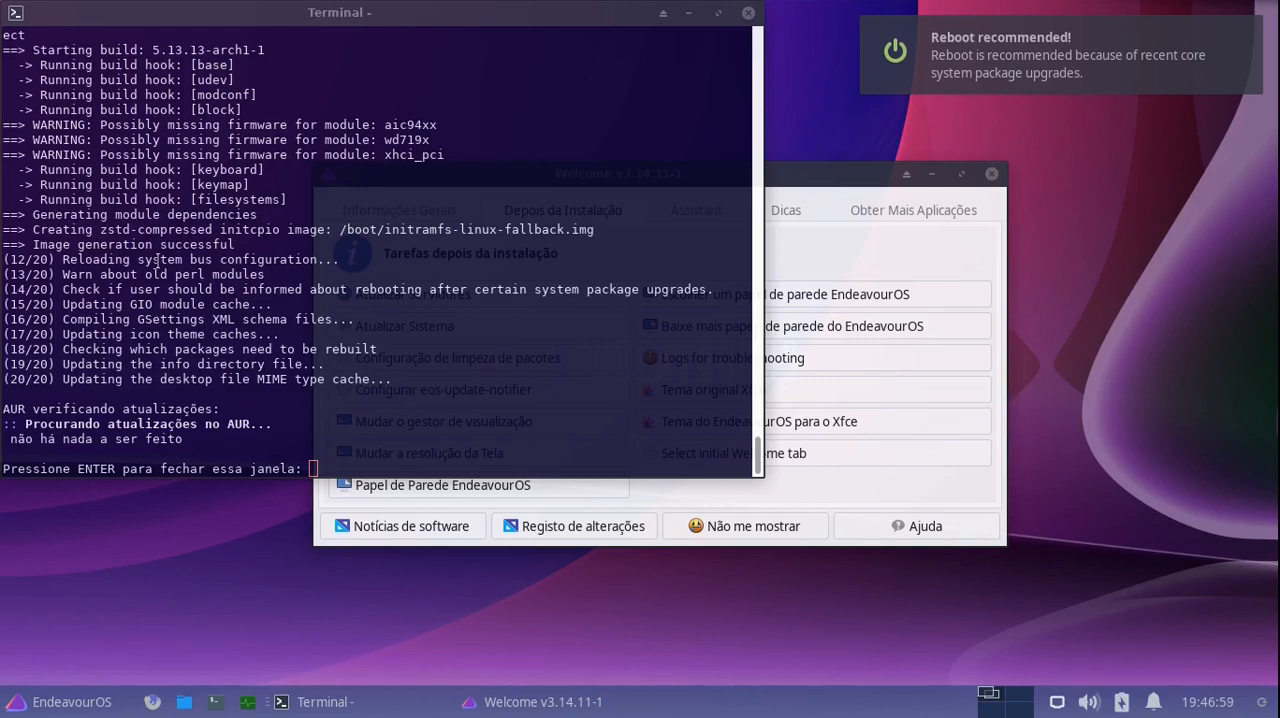
- Close the finished update terminal and return to the Welcome window's post-installation tasks
left_click(808, 180)
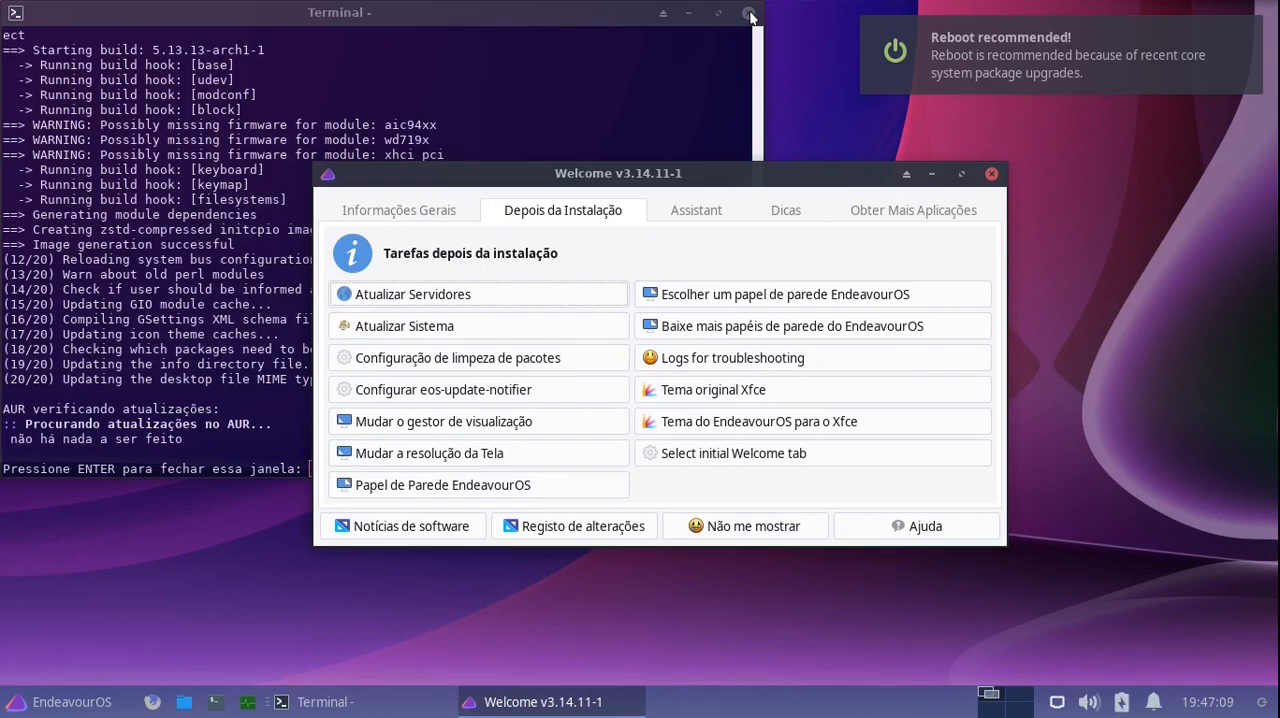
left_click(530, 66)
key("Return")
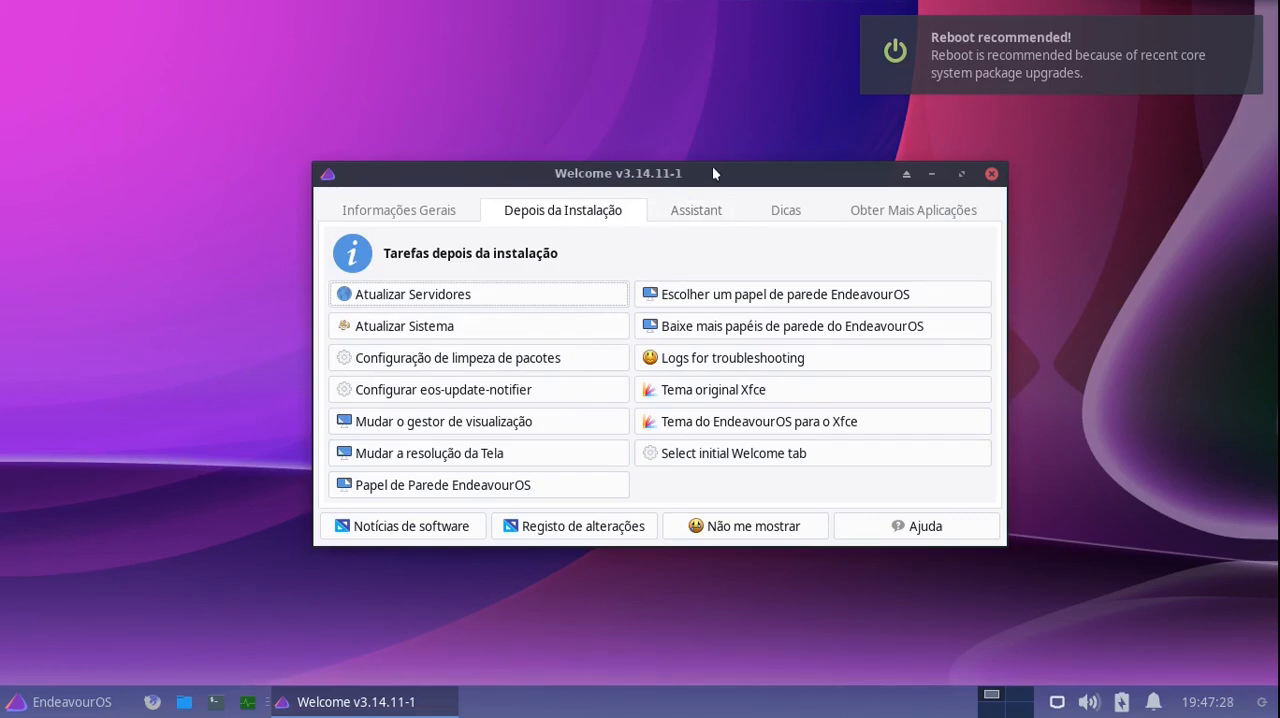
mouse_move(715, 167)
left_mouse_down()
mouse_move(705, 162)
mouse_move(733, 170)
left_mouse_up()
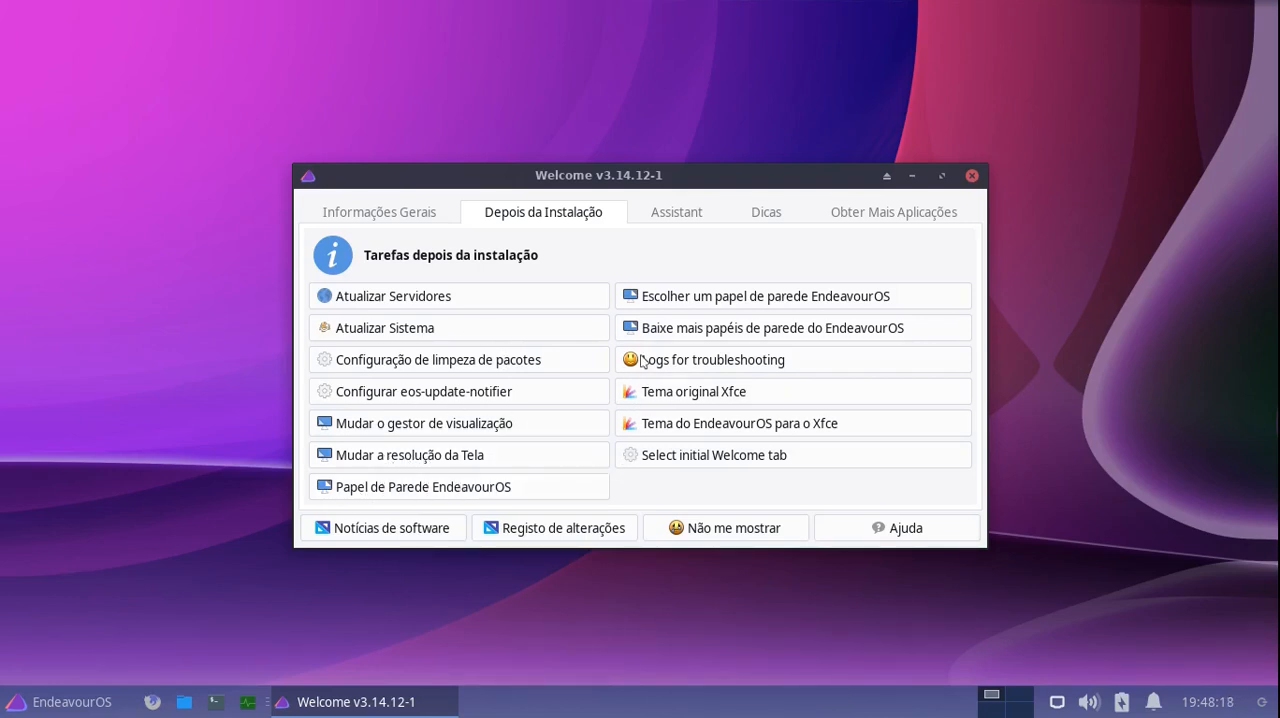
- Check the wallpapers offered by Welcome, close the file chooser and download more EndeavourOS wallpapers
left_click(757, 297)
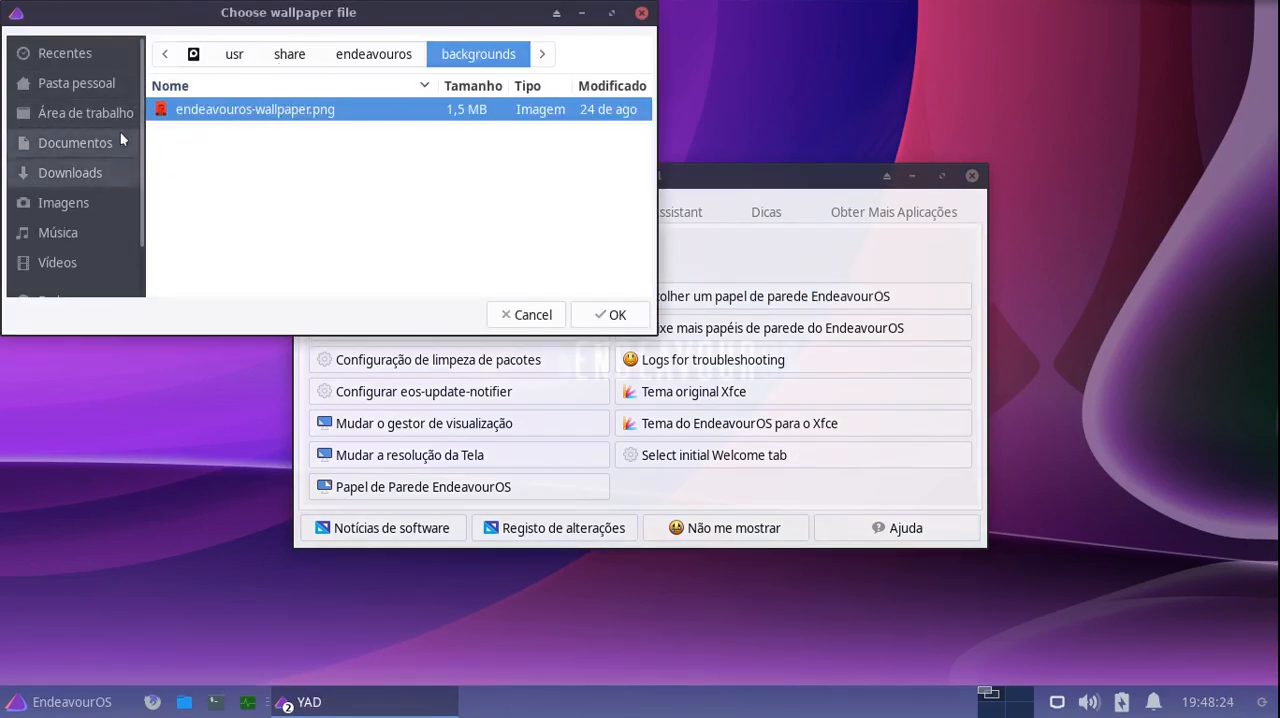
left_click(642, 14)
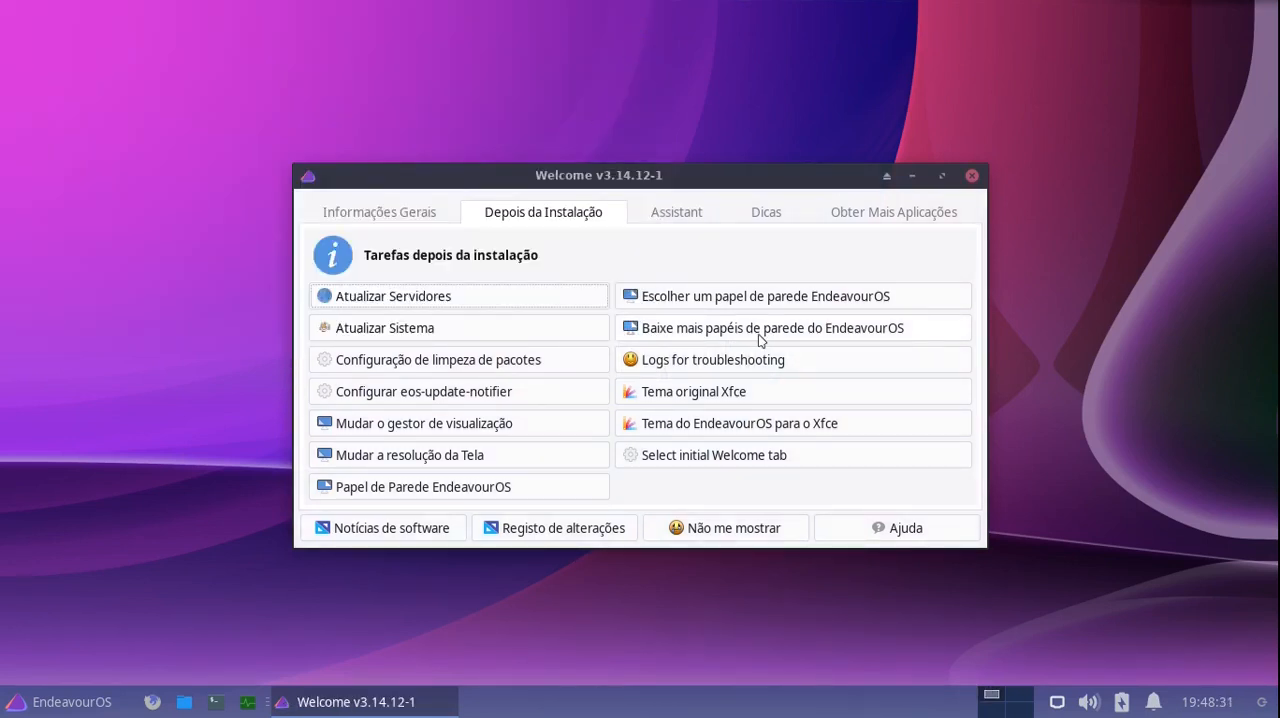
left_click(760, 336)
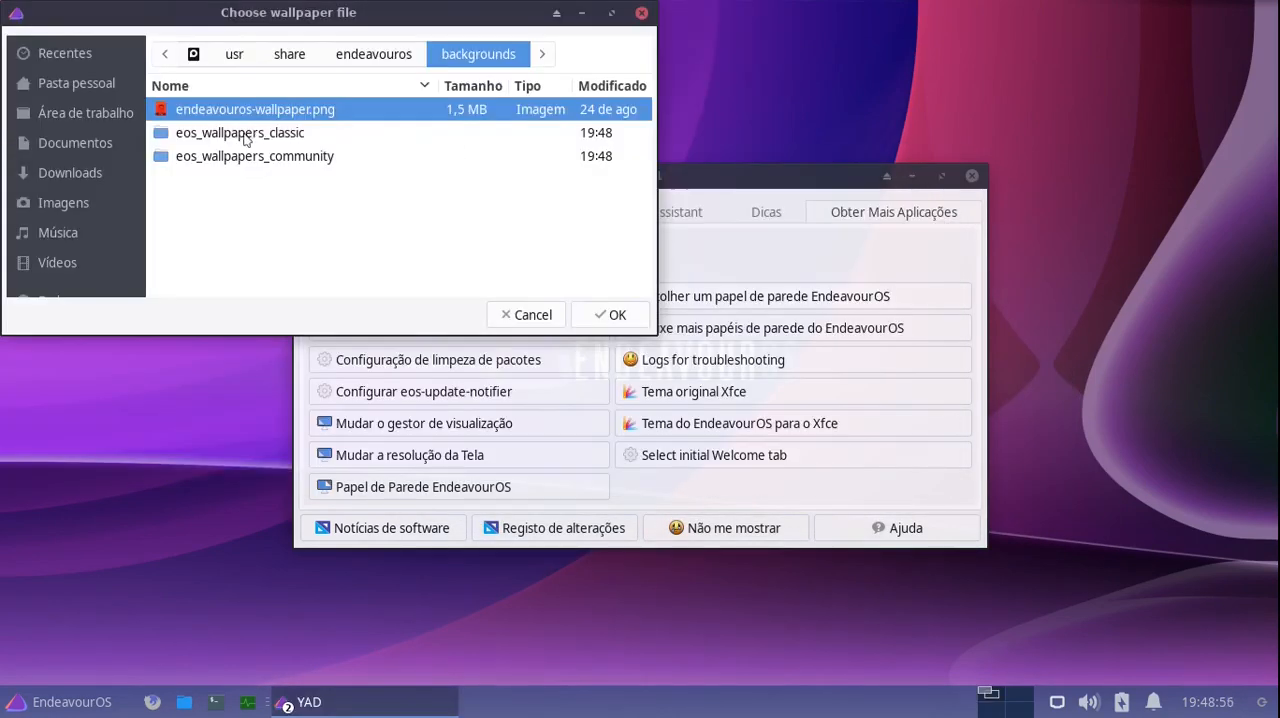
- Set a wallpaper from the eos_wallpapers_classic folder as the desktop background
left_click_drag(324, 18, 611, 124)
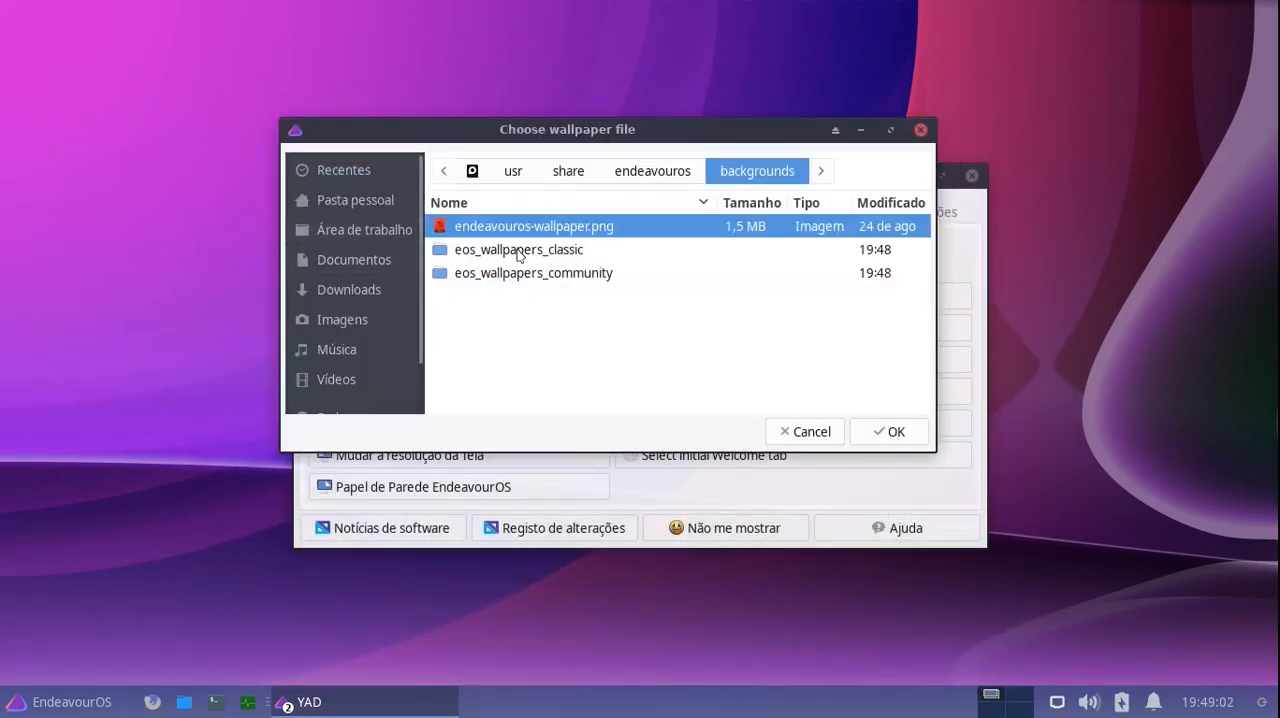
double_click(518, 252)
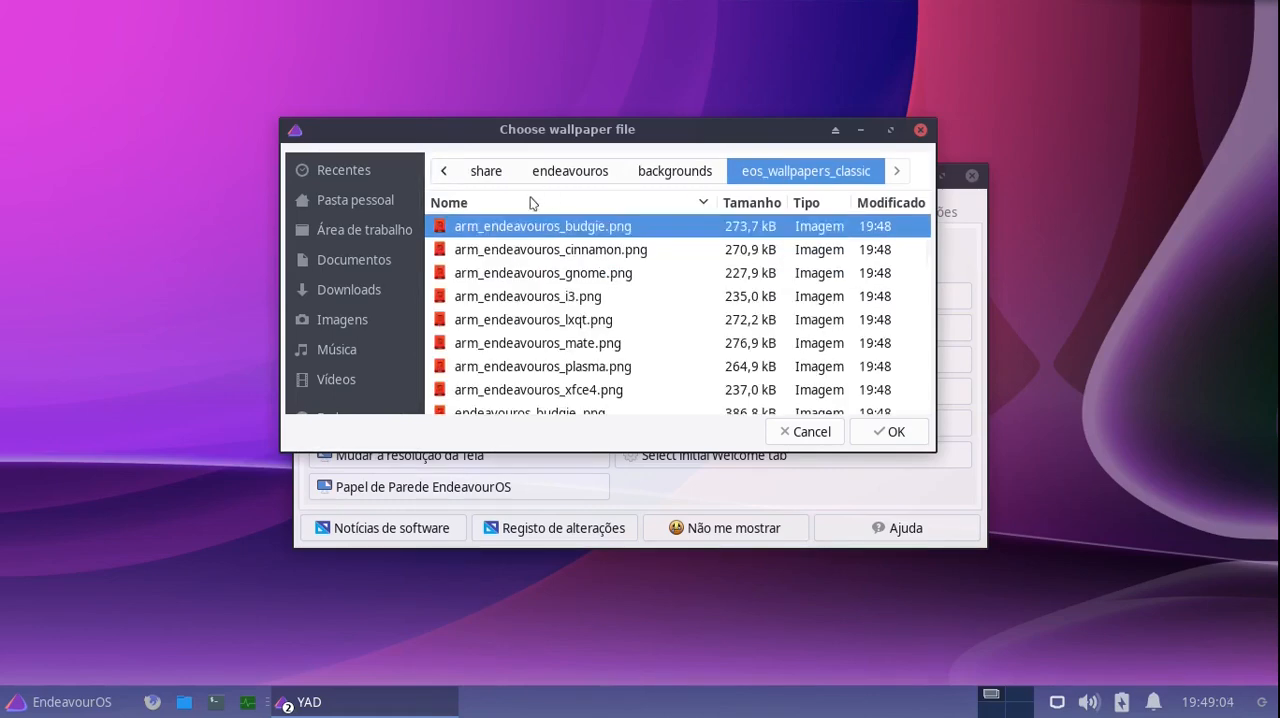
left_click(476, 252)
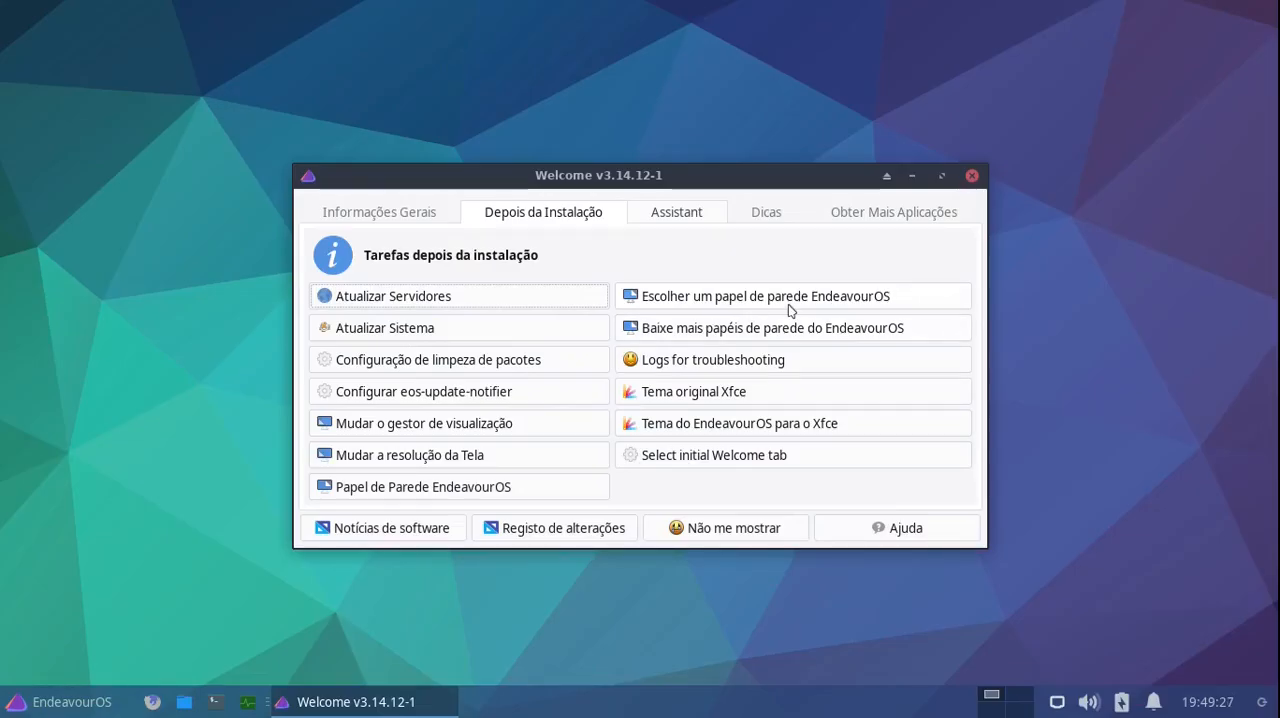
- Set flval_eos_amour.jpeg from the eos_wallpapers_community folder as the desktop wallpaper and move the Welcome window to view it
left_click(709, 298)
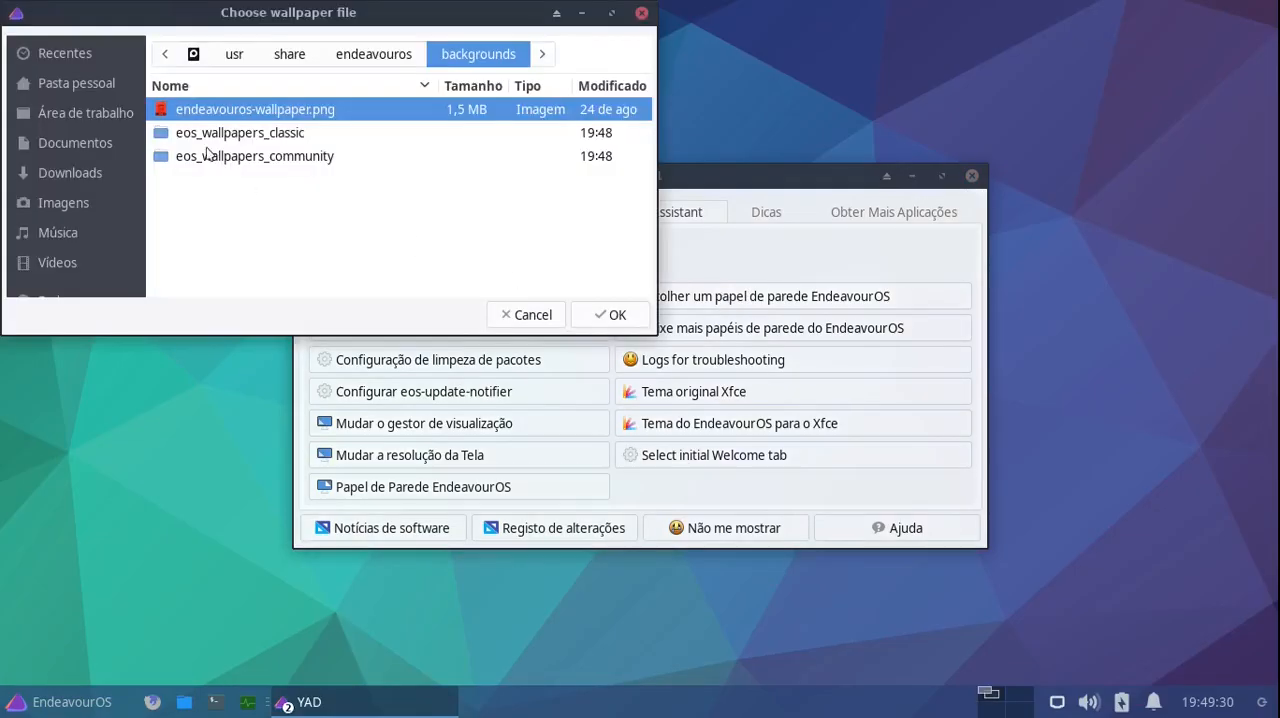
double_click(207, 164)
scroll(248, 186, "down", 3)
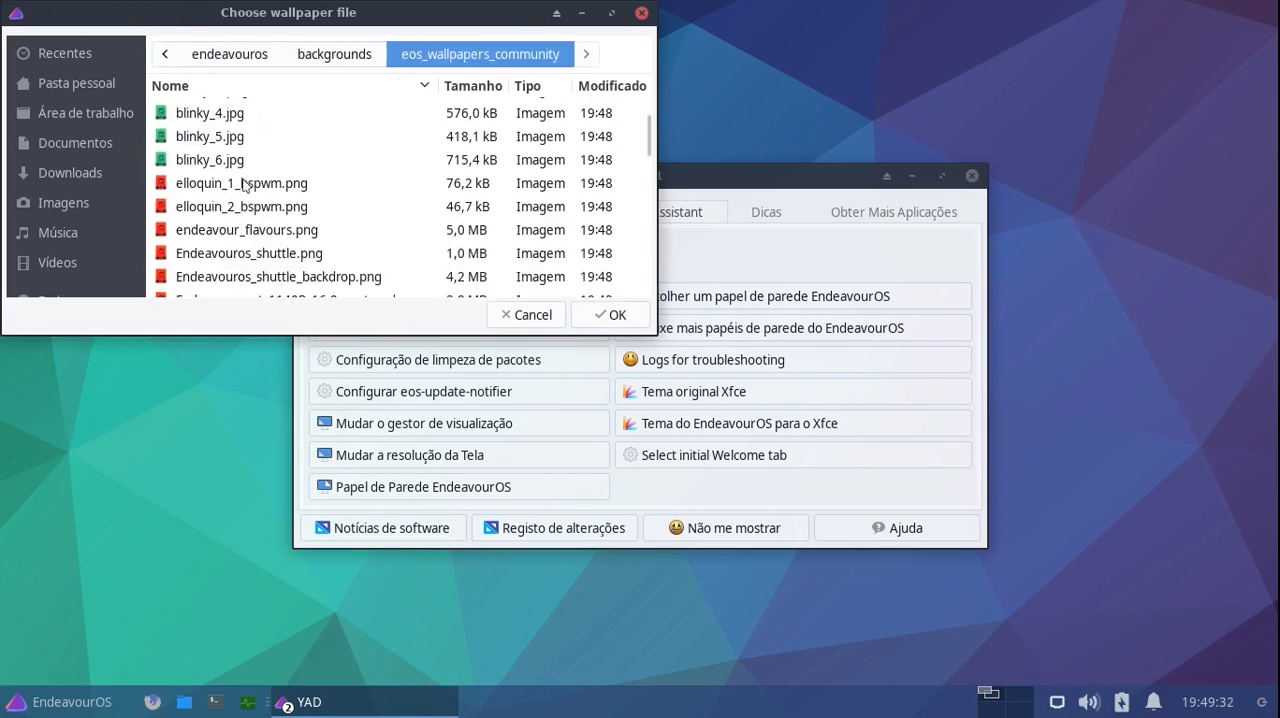
scroll(245, 187, "down", 1)
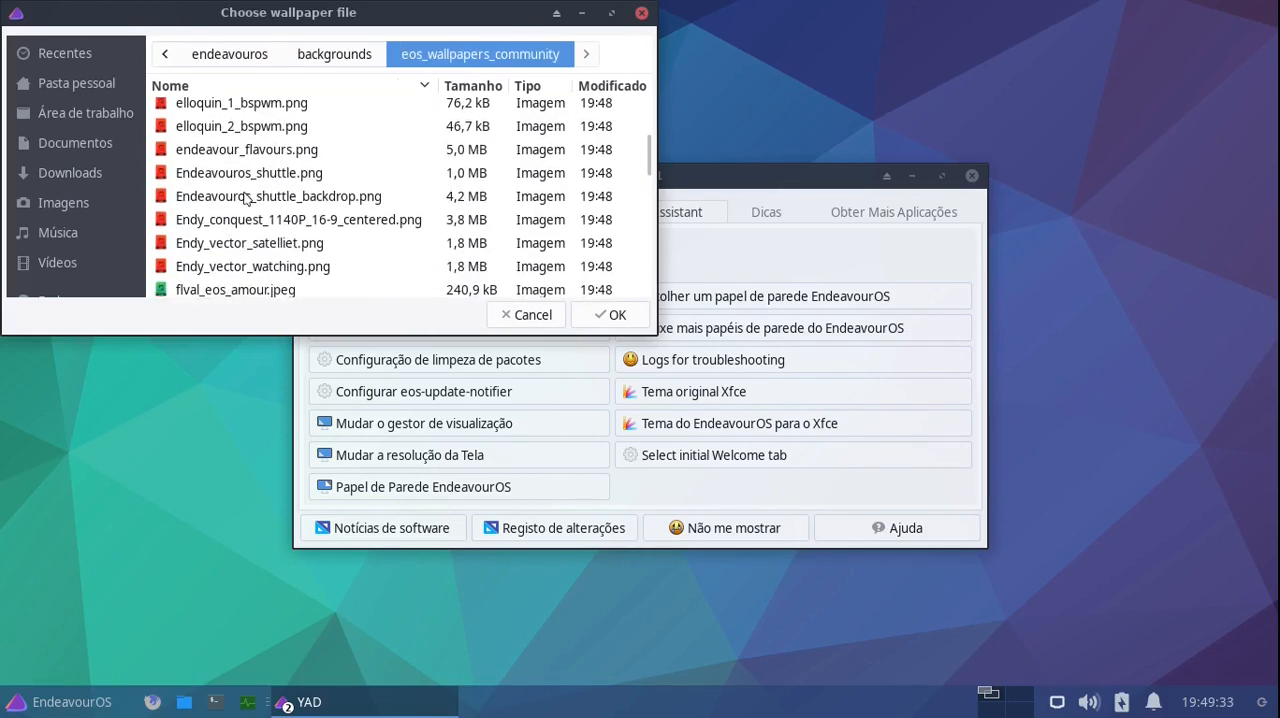
left_click(256, 290)
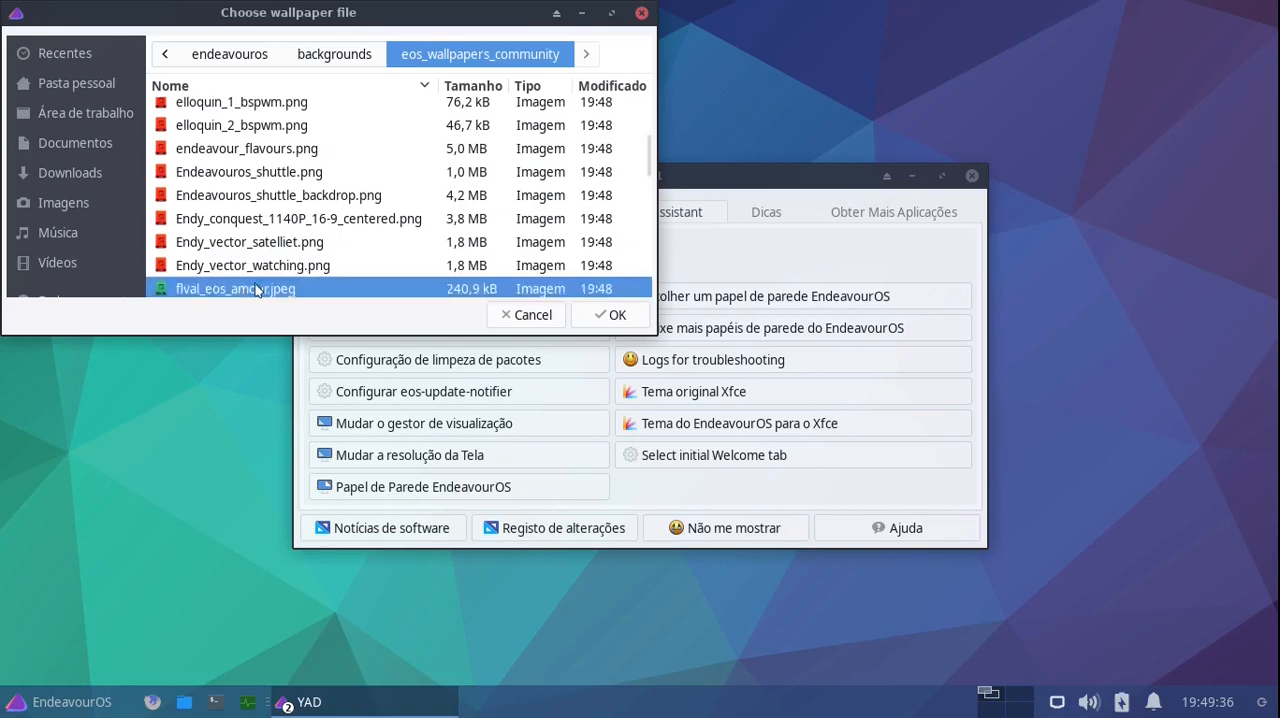
double_click(256, 290)
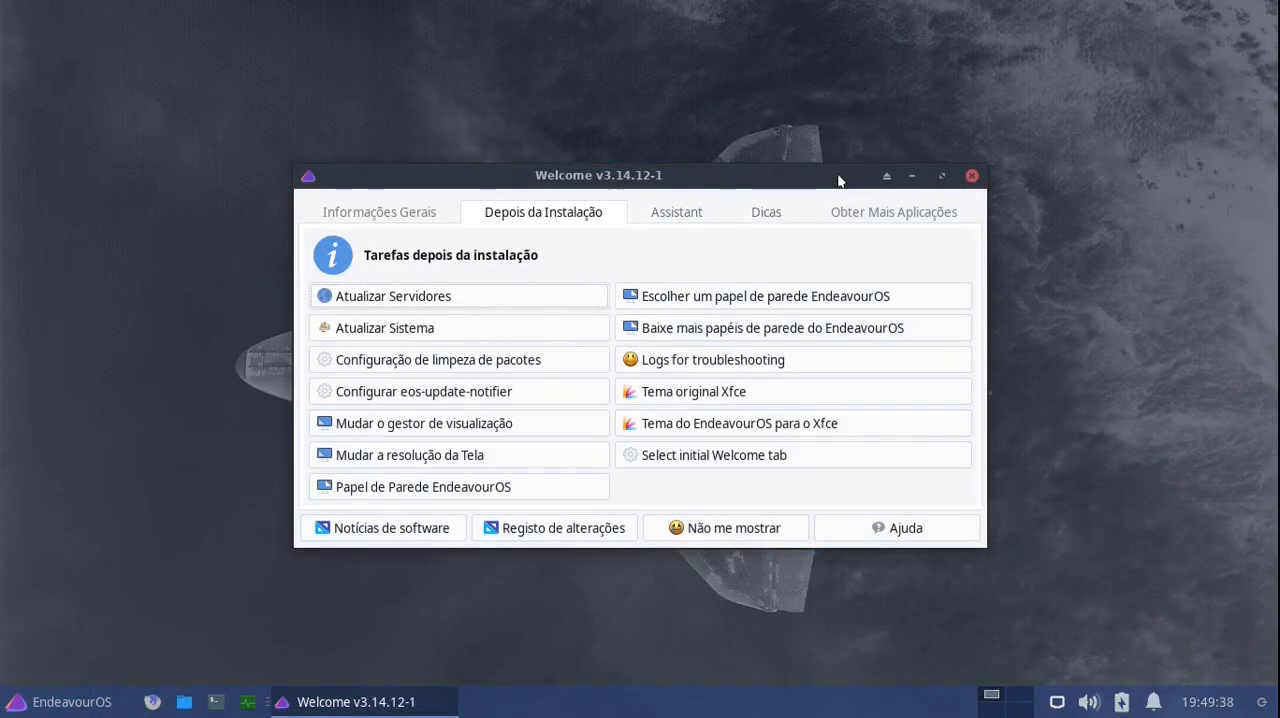
left_click_drag(840, 180, 924, 136)
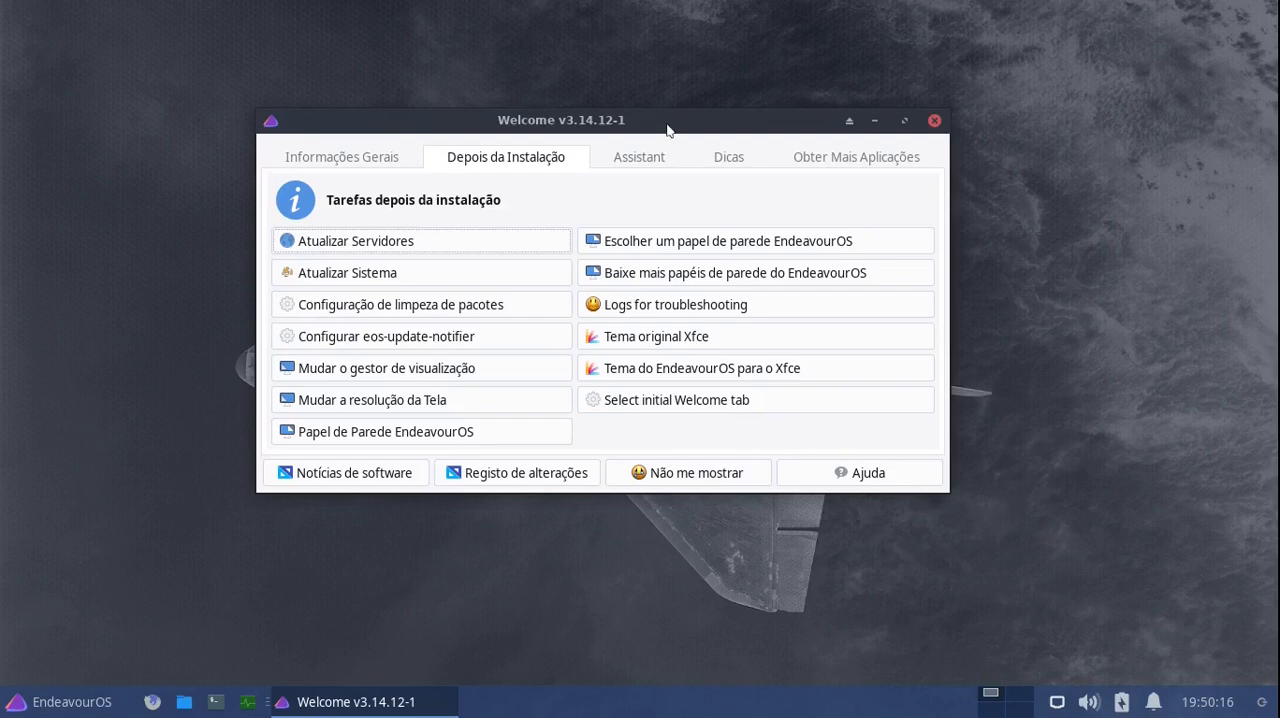
left_click_drag(646, 131, 778, 156)
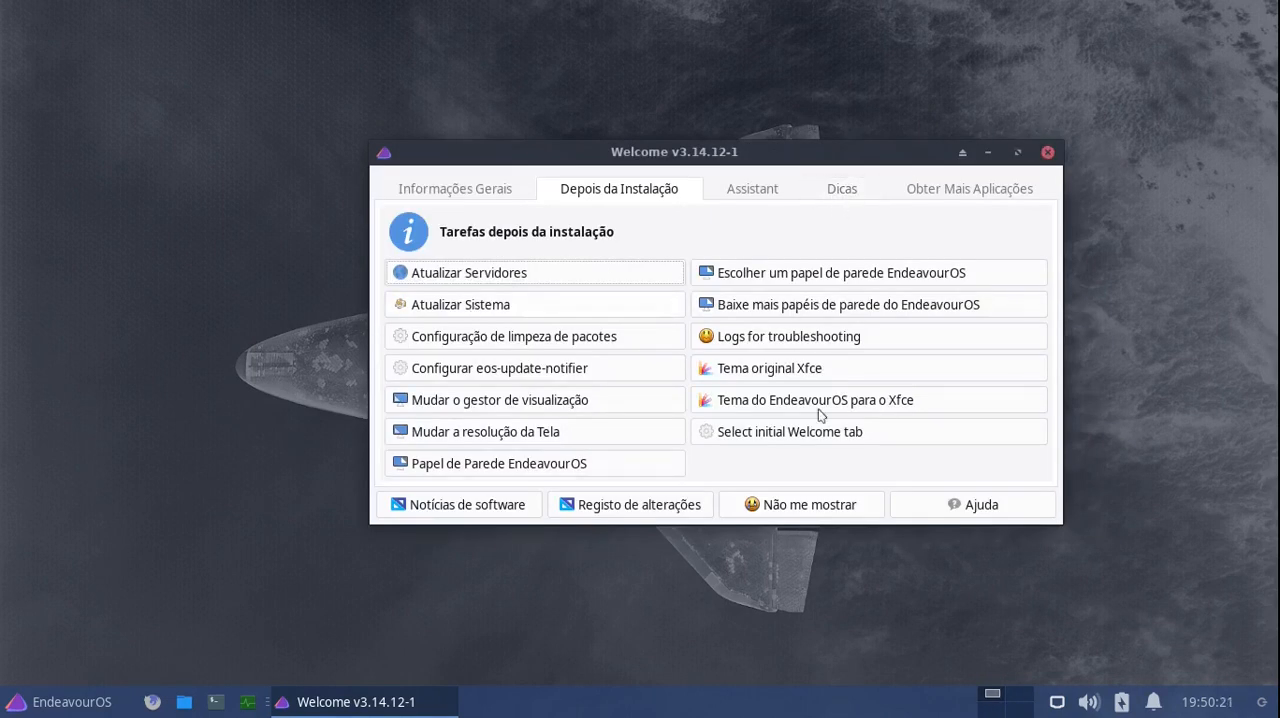
- Review the popular applications offered under Obter Mais Aplicações in Welcome, and close the window
left_click(966, 190)
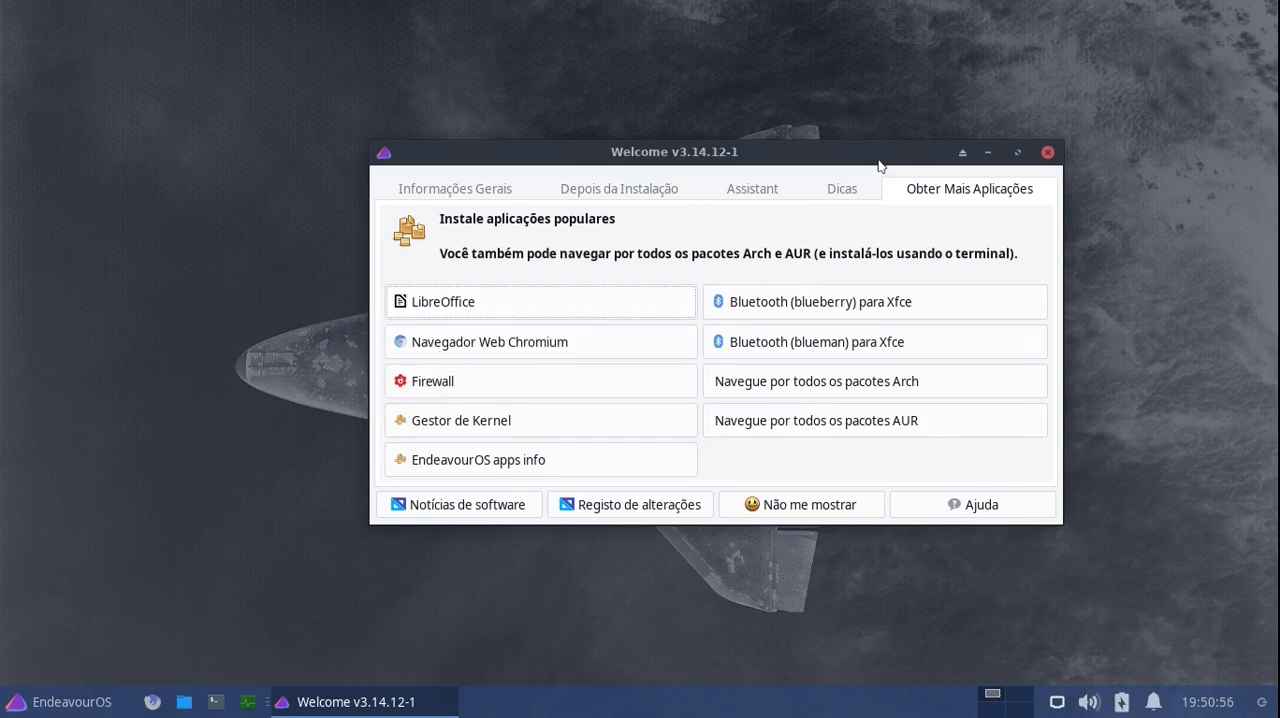
left_click_drag(871, 146, 839, 169)
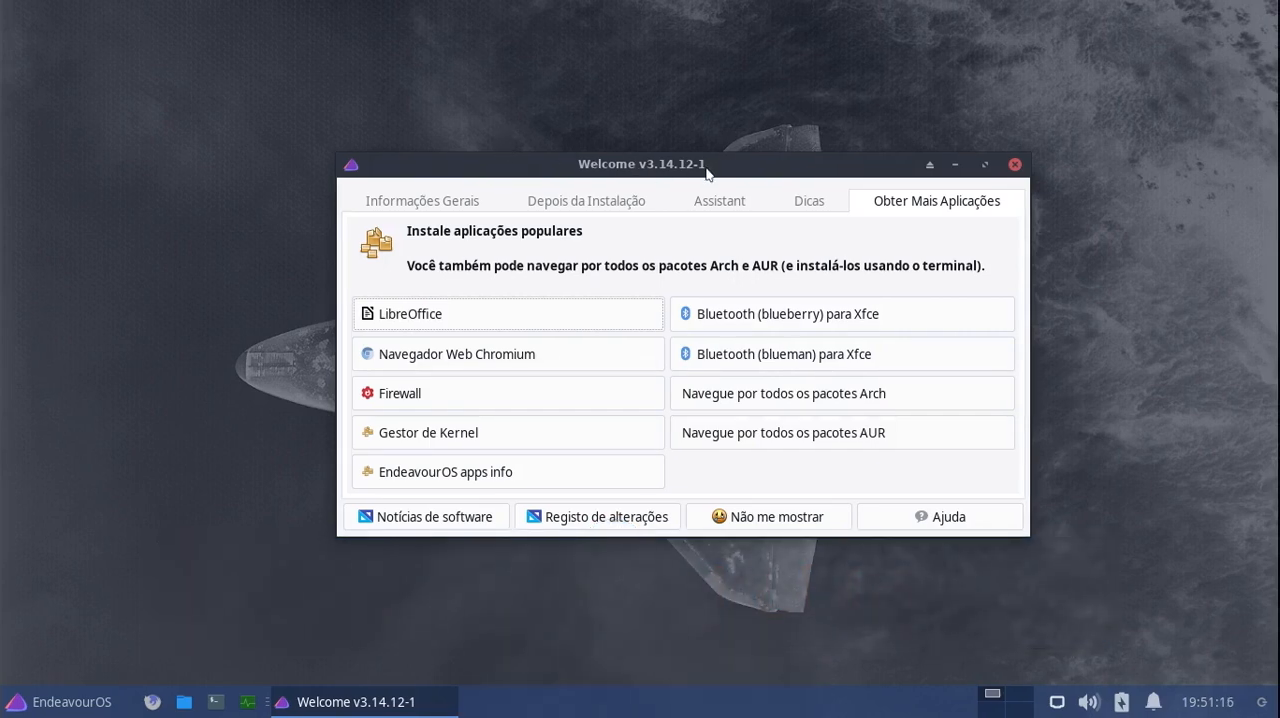
left_click_drag(716, 172, 700, 169)
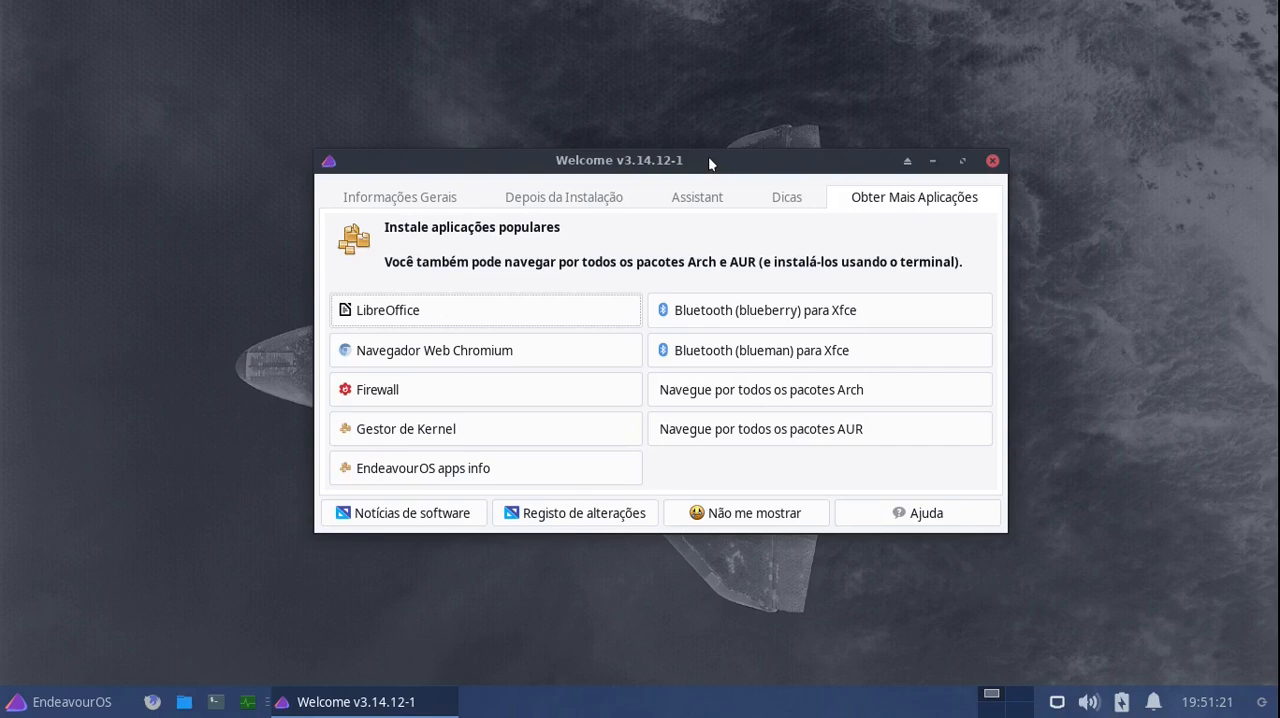
mouse_move(710, 165)
left_mouse_down()
mouse_move(700, 226)
mouse_move(708, 170)
left_mouse_up()
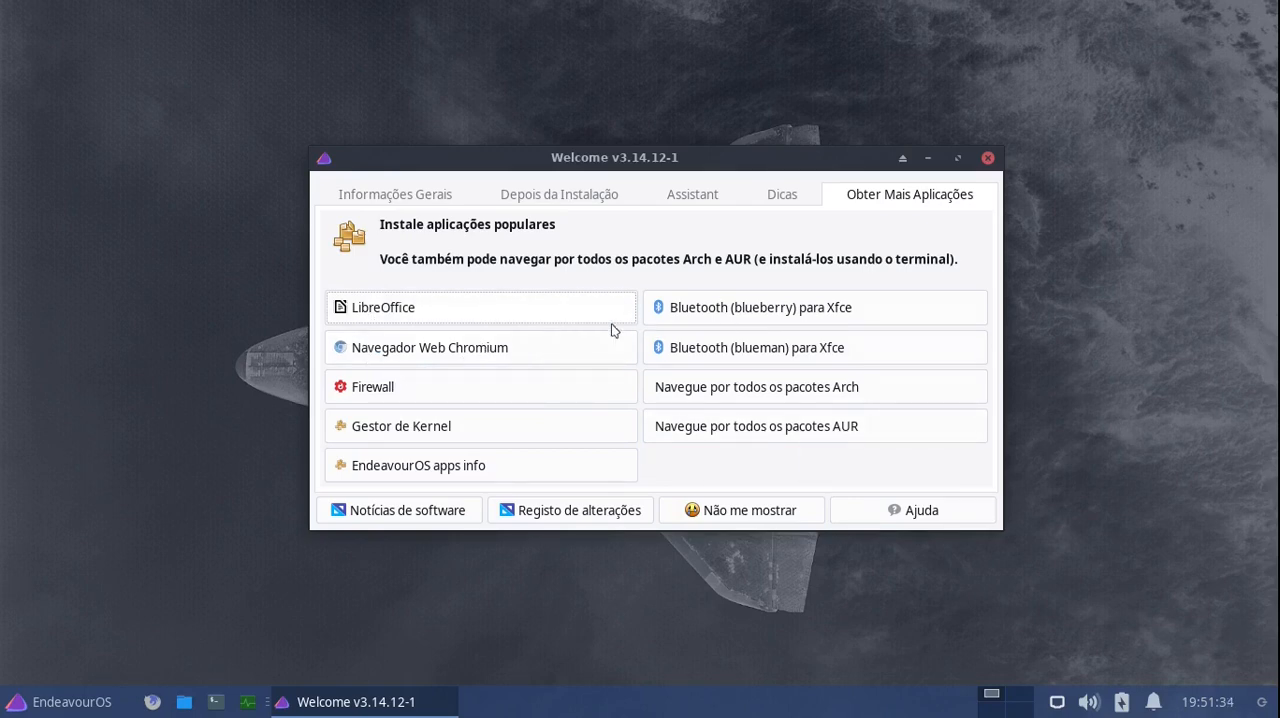
left_click(988, 160)
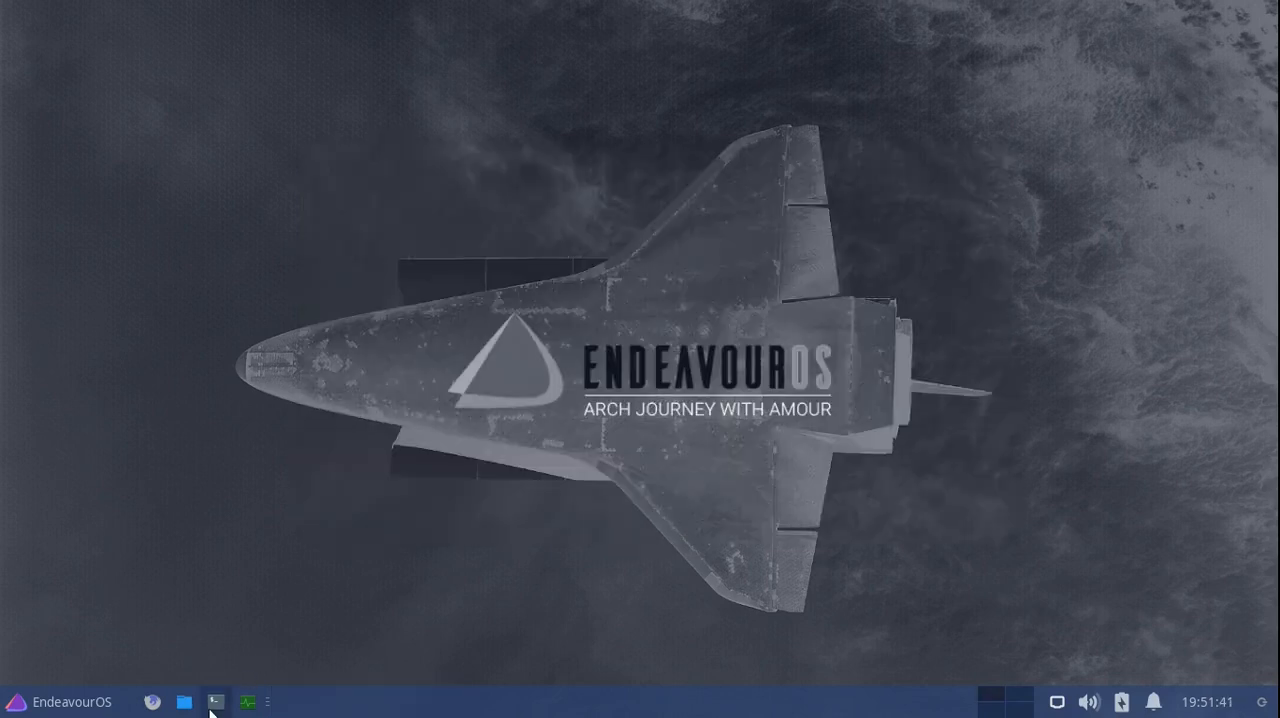
- Open a terminal near the middle of the desktop and check which applications the Gráficos category contains
left_click(215, 702)
left_click_drag(386, 17, 662, 136)
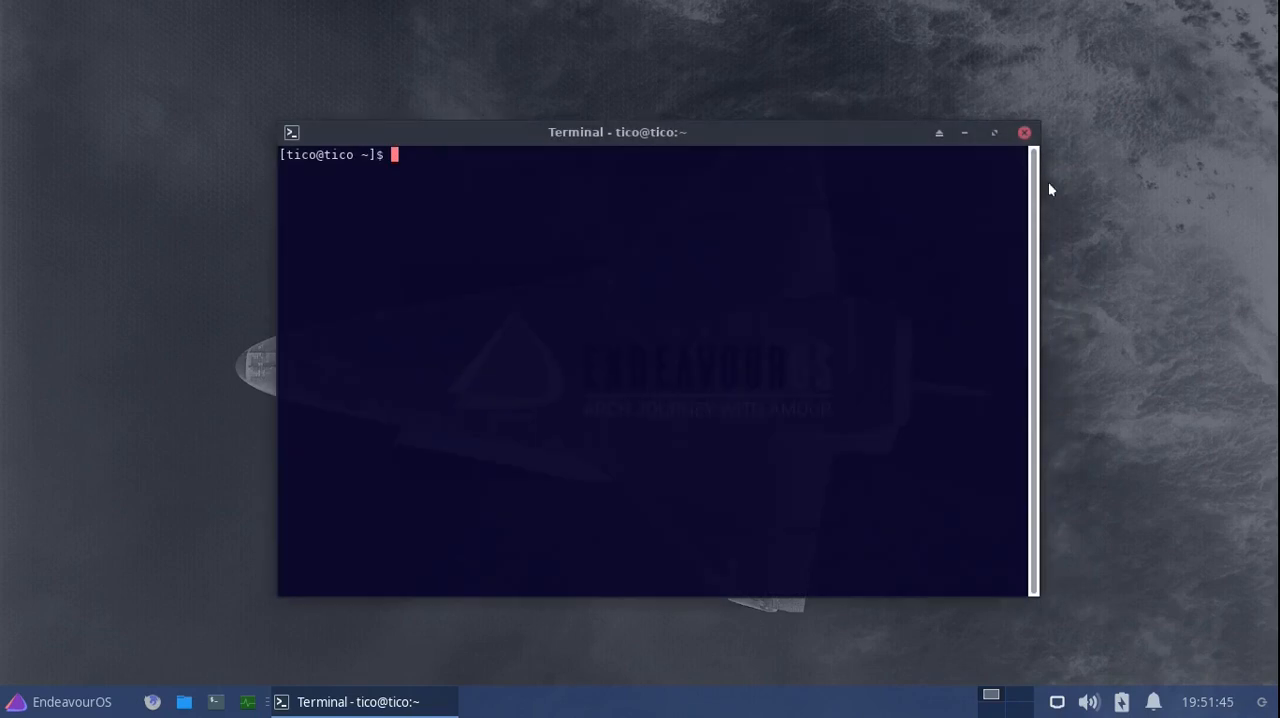
left_click(55, 705)
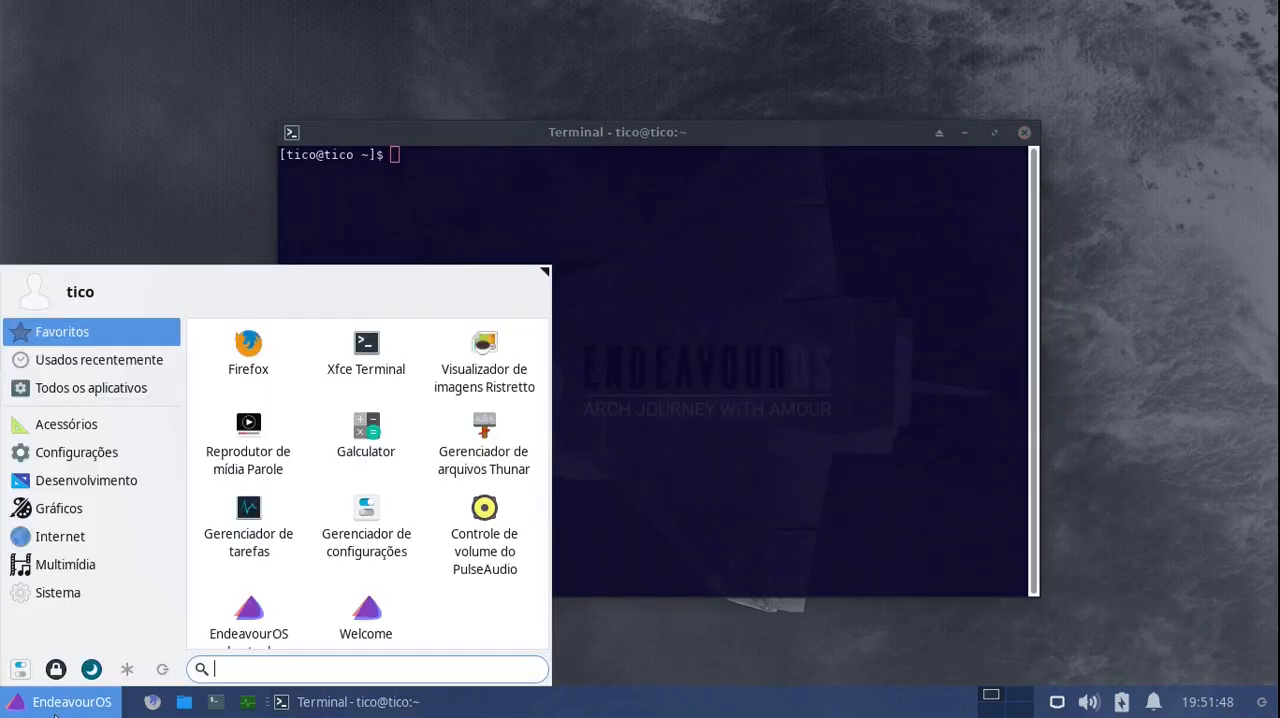
left_click(82, 512)
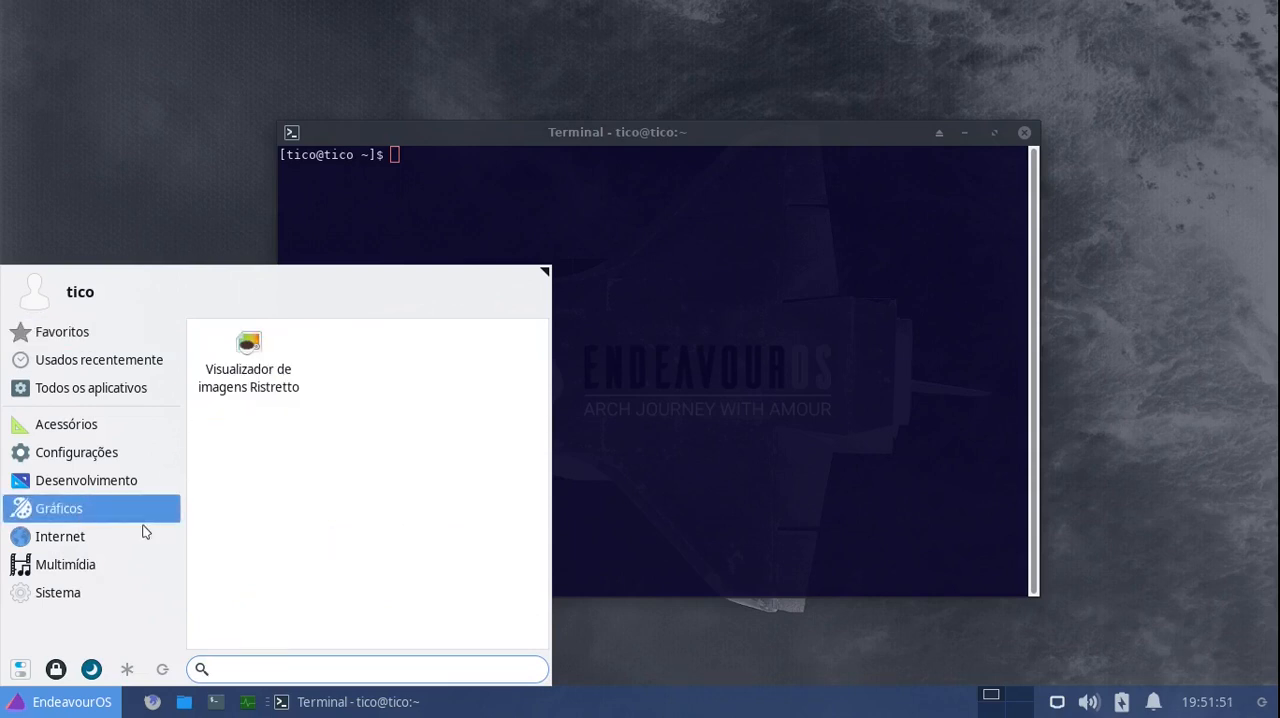
left_click(54, 706)
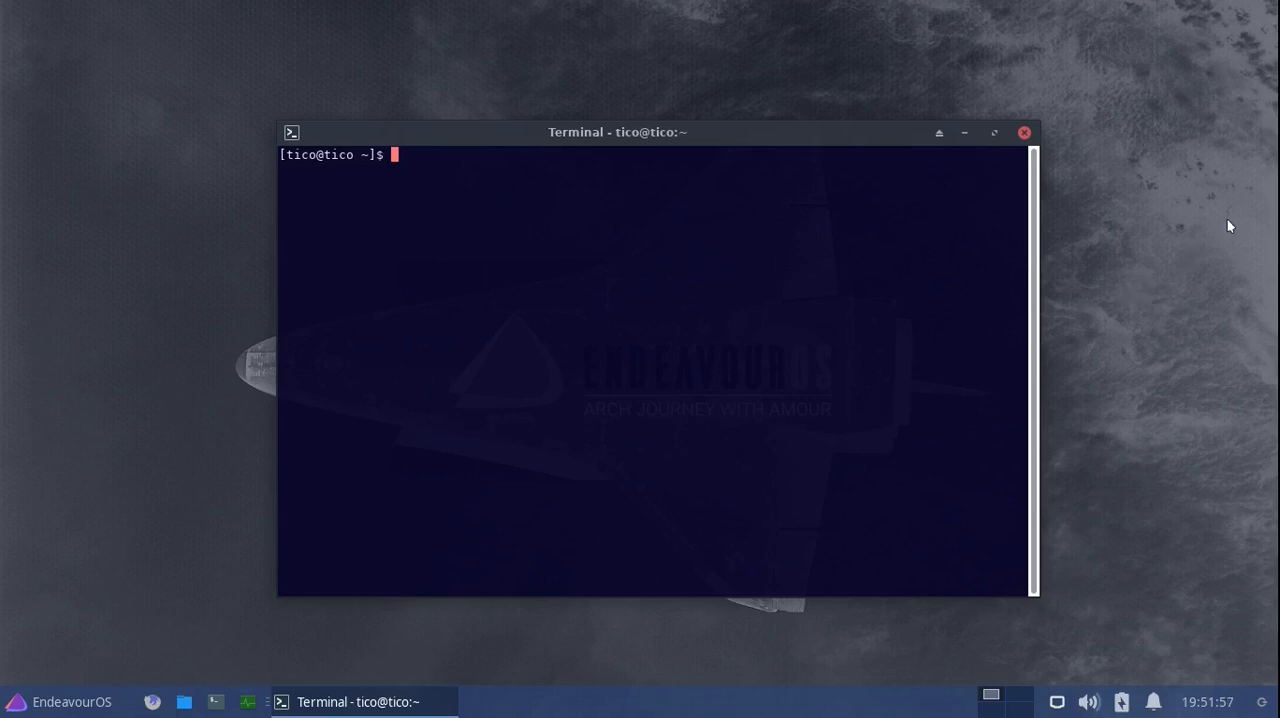
- Install GIMP with sudo pacman -S gimp, confirm the installation and close the terminal
type("sudo pa")
type("cman -")
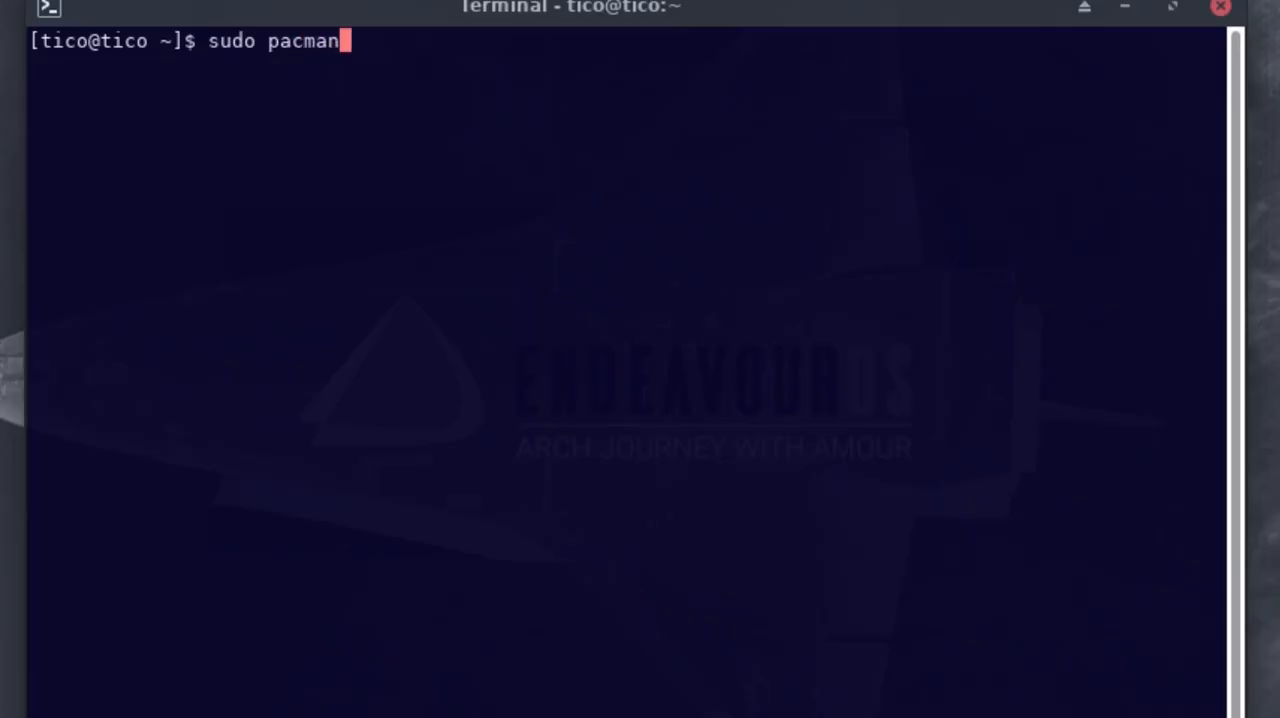
type("S gimp")
key("Return")
type("s")
key("Return")
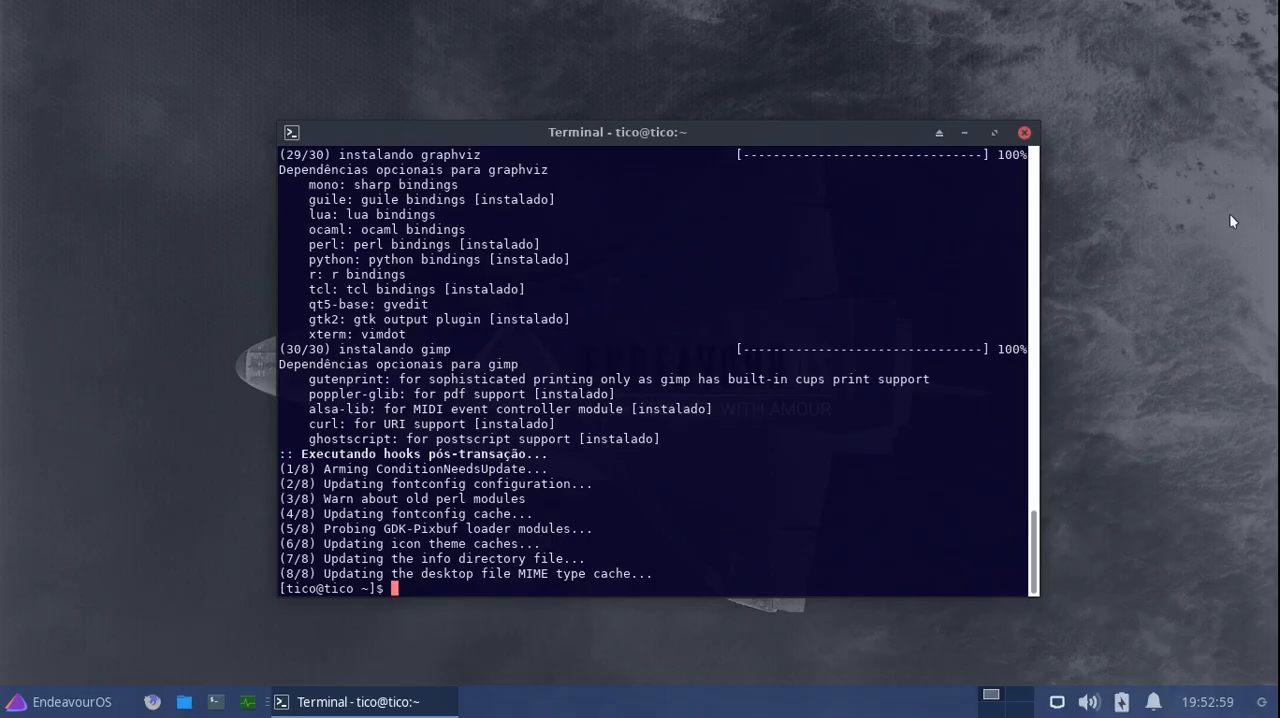
left_click(1025, 132)
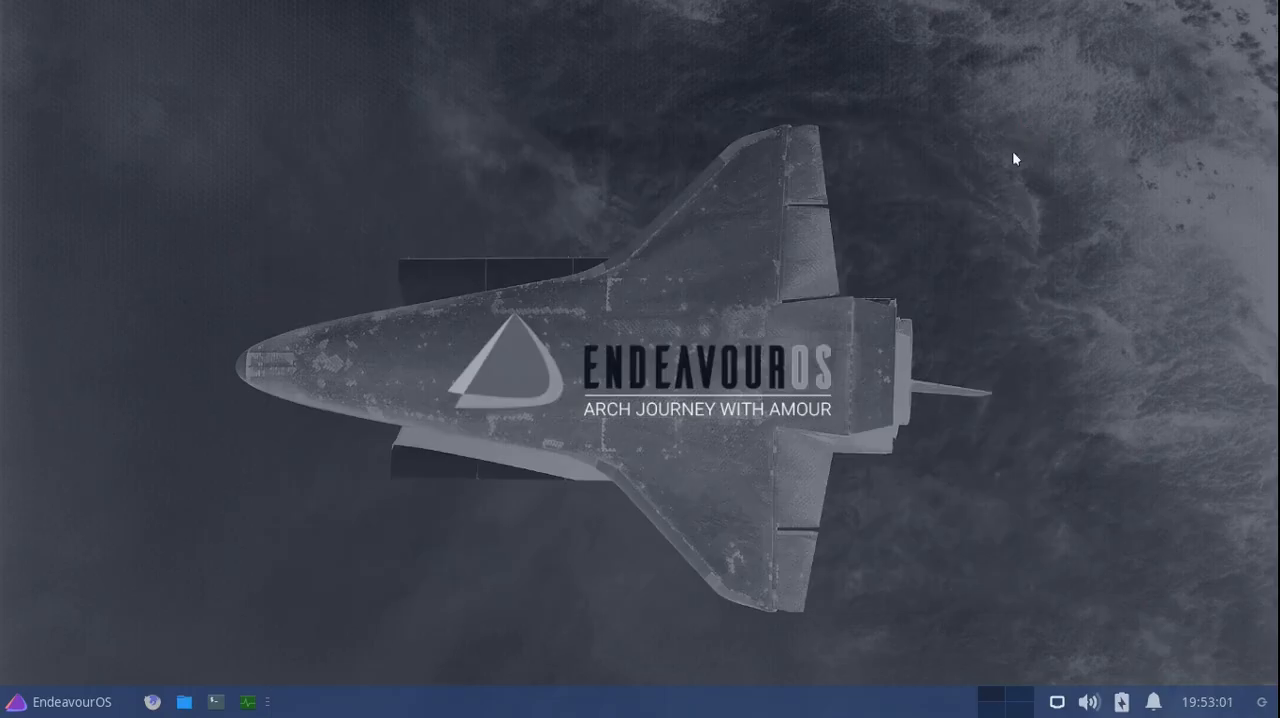
- Launch GIMP from the Gráficos category to test it, and close it
left_click(44, 703)
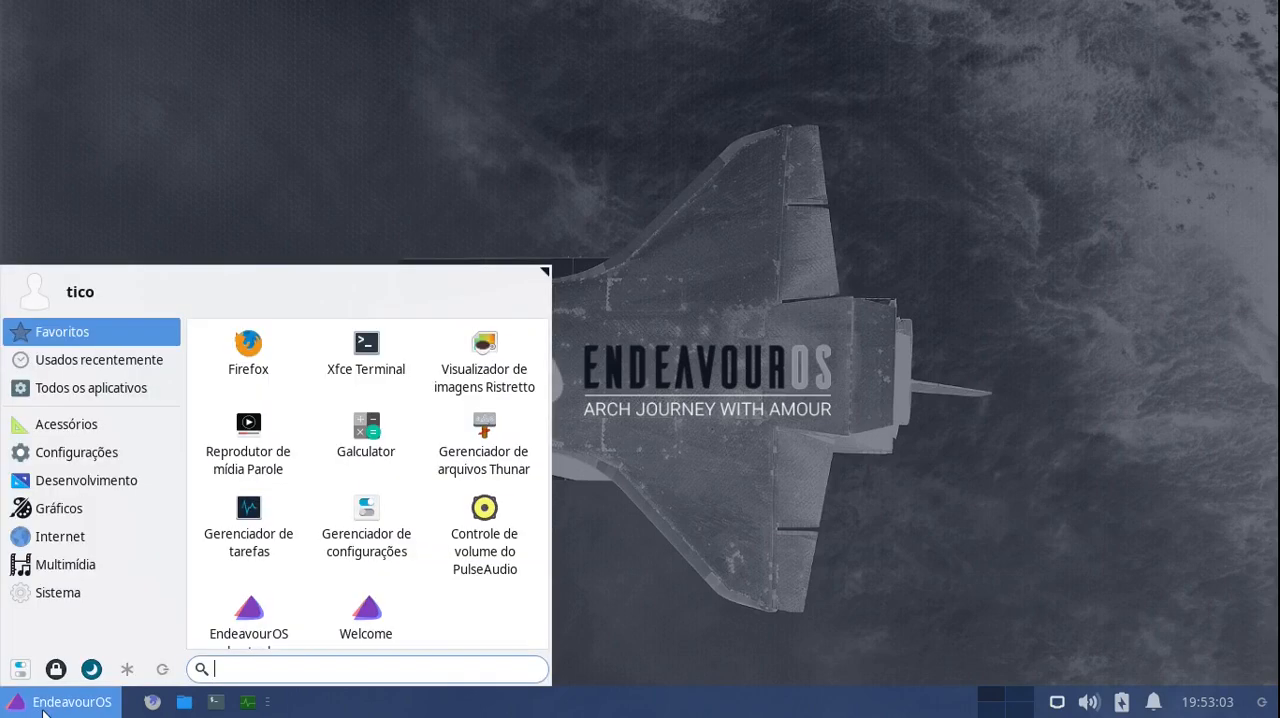
left_click(62, 508)
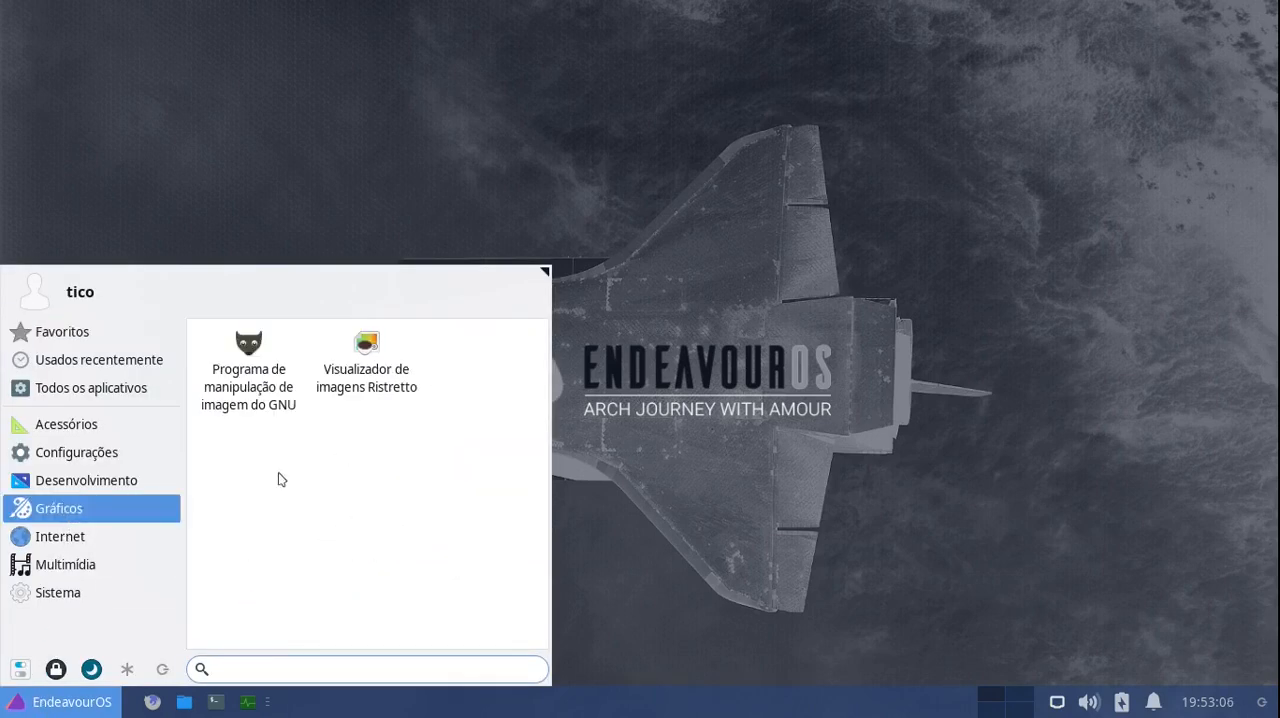
left_click(241, 364)
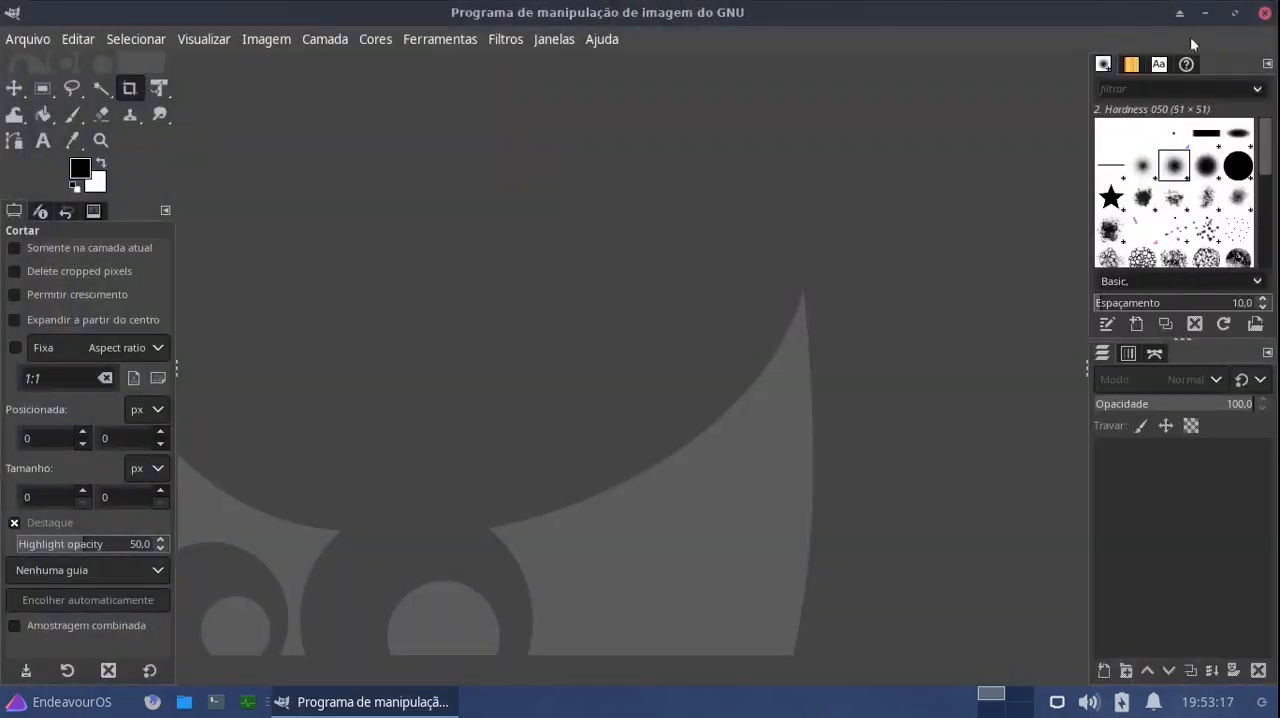
left_click(1264, 12)
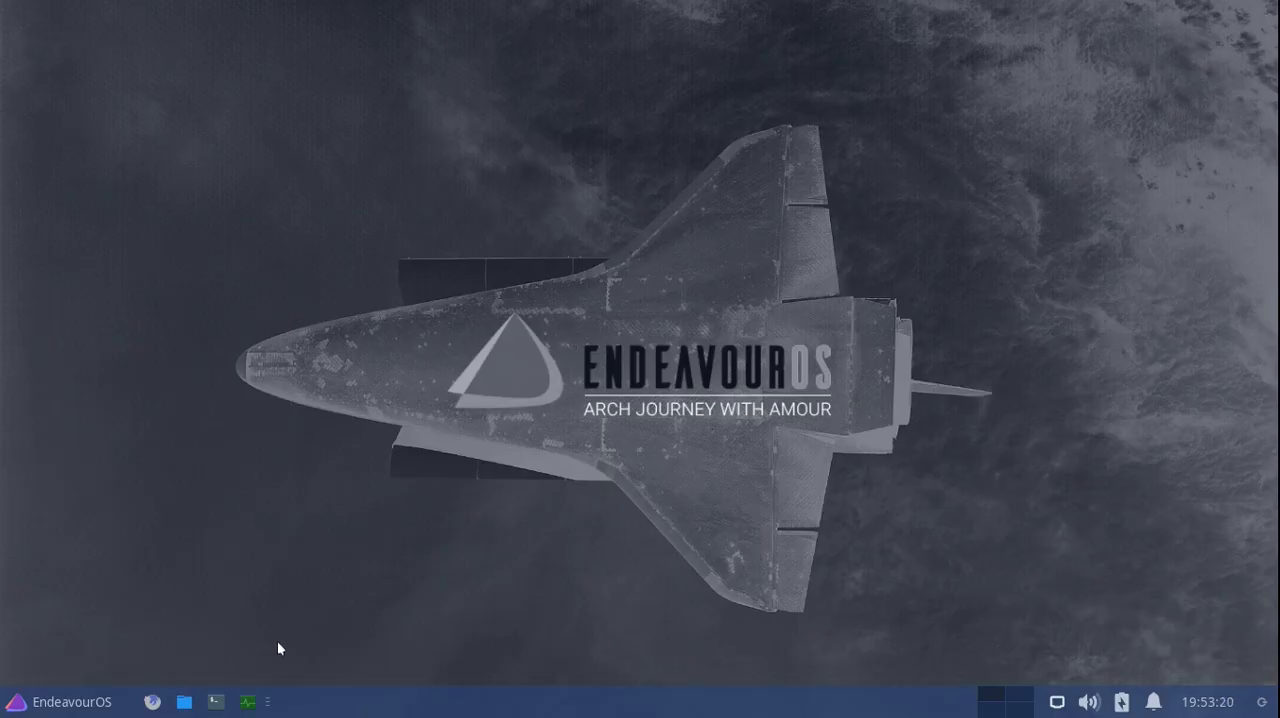
- Open the EndeavourOS application menu
left_click(70, 700)
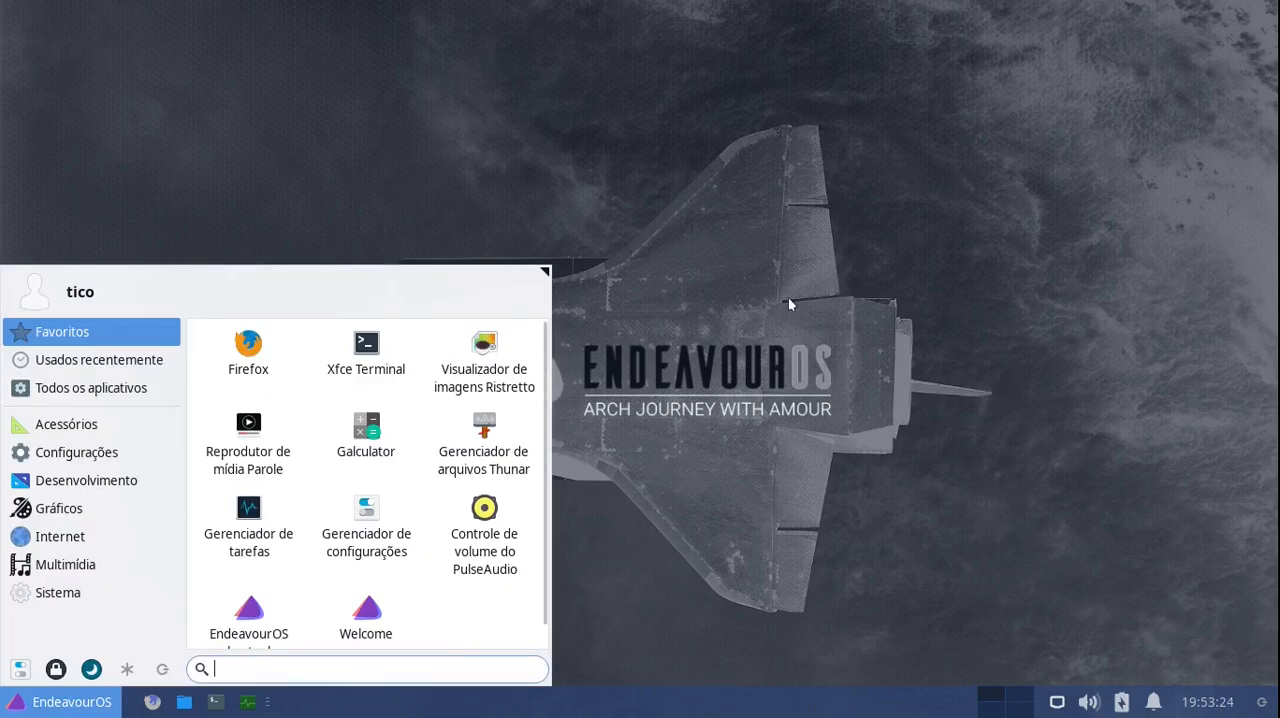
left_click(788, 300)
left_click(68, 702)
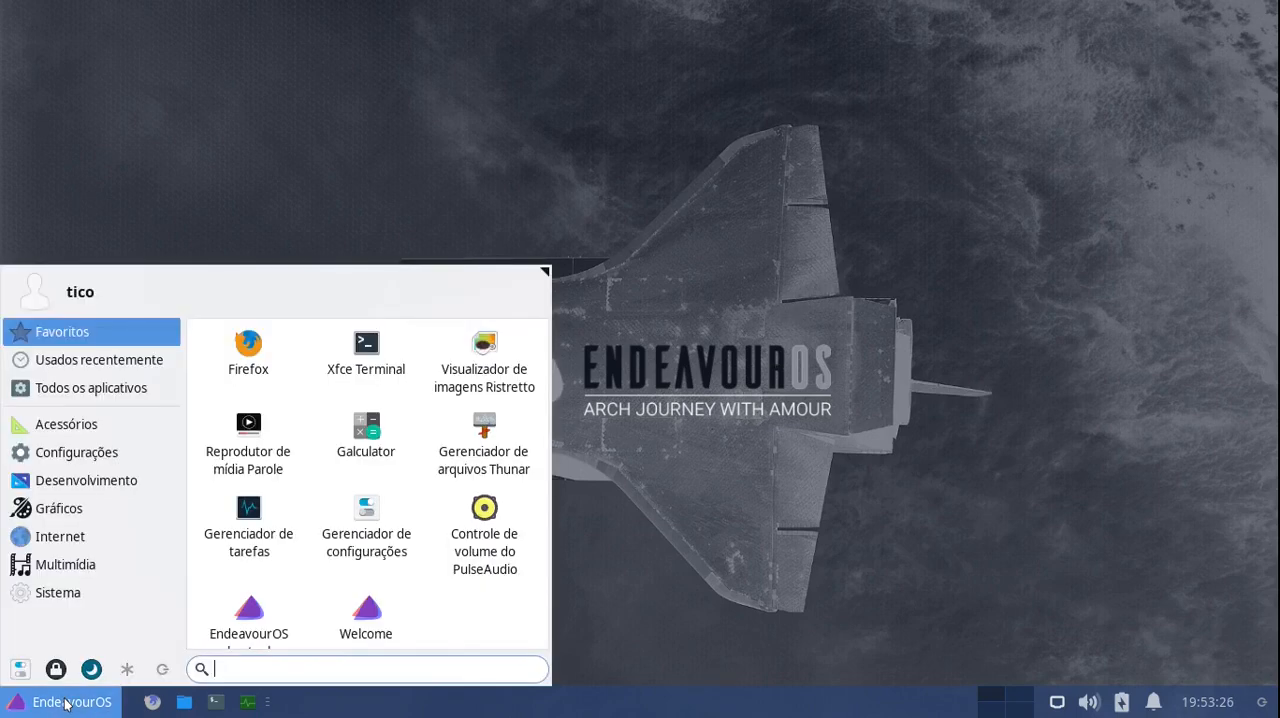